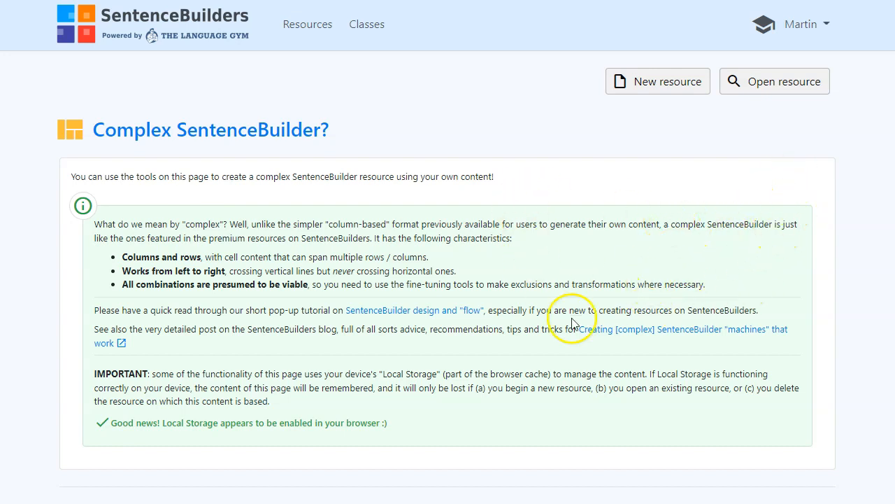
Look through the complex SentenceBuilder creation page's sections and the prepared French vocabulary table in the text document
scroll(494, 279, down, 15)
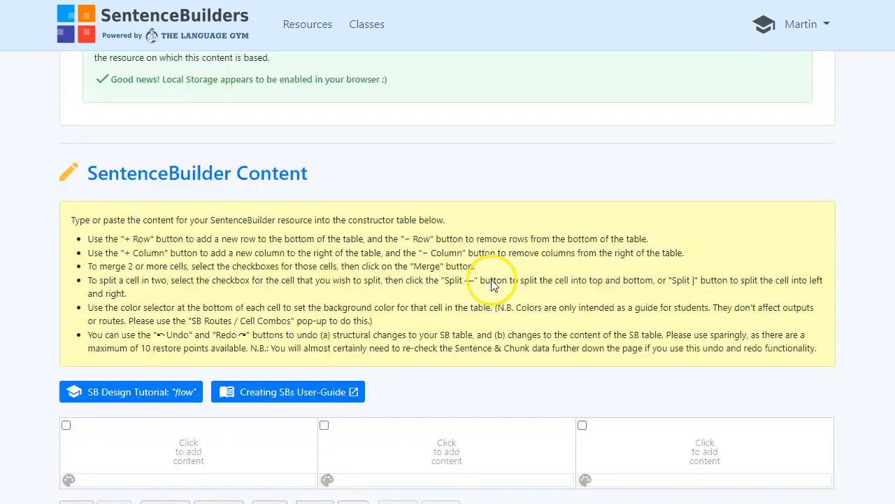
scroll(489, 284, down, 15)
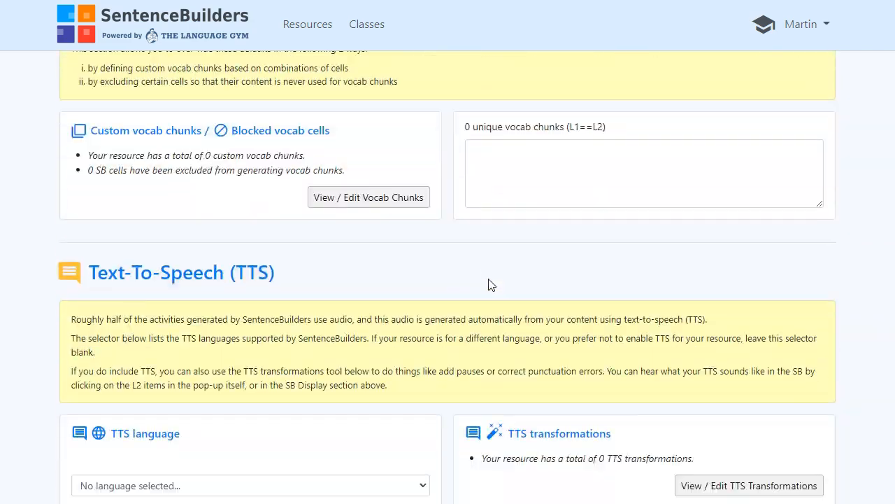
scroll(490, 285, up, 20)
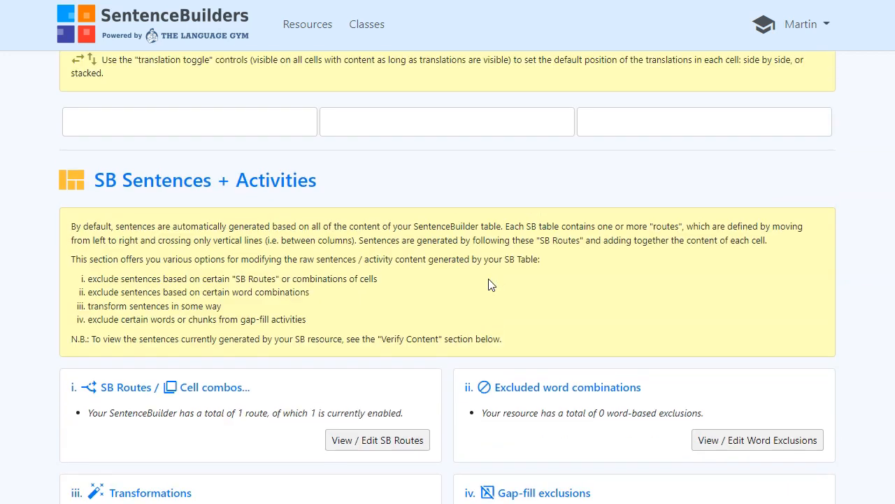
scroll(491, 285, up, 3)
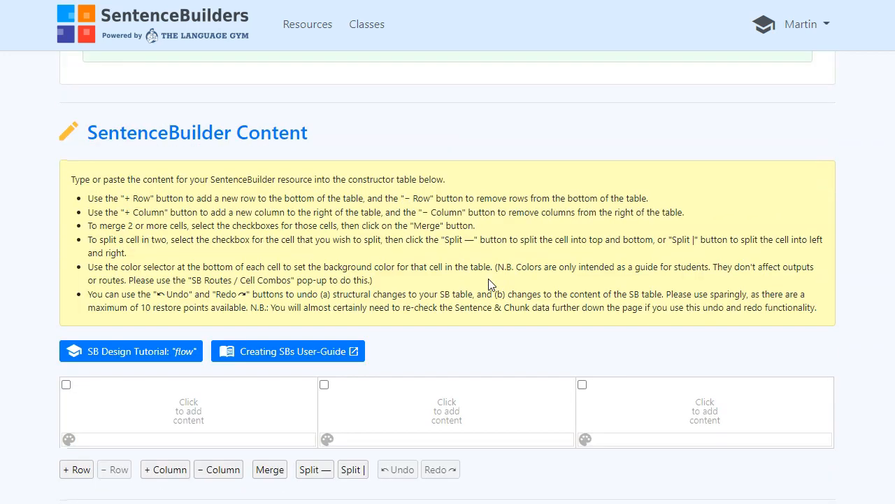
scroll(492, 284, down, 2)
scroll(537, 281, up, 1)
scroll(537, 280, up, 1)
scroll(537, 278, down, 1)
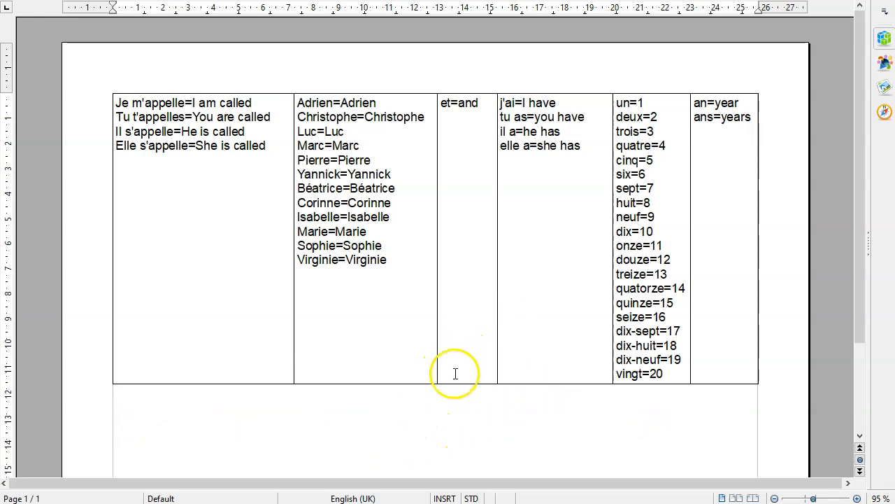
click(481, 442)
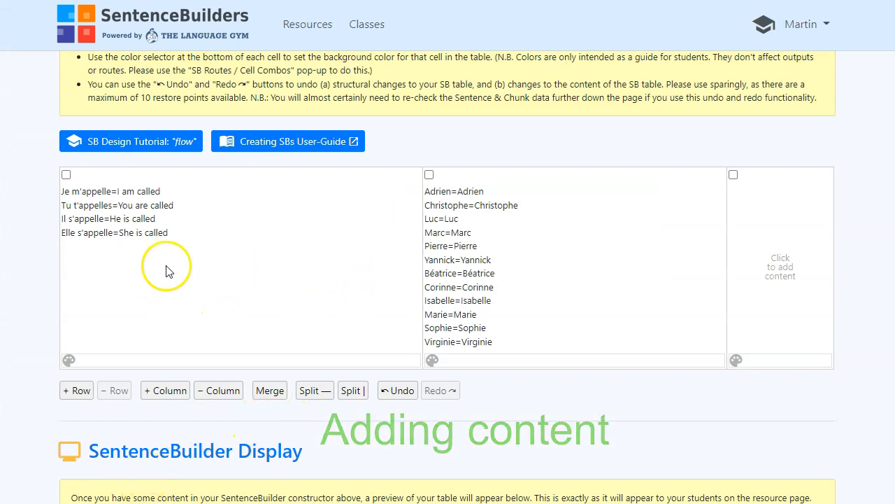
Add the content "et=and" to the cell in row 1, column 3 of the constructor table
click(782, 262)
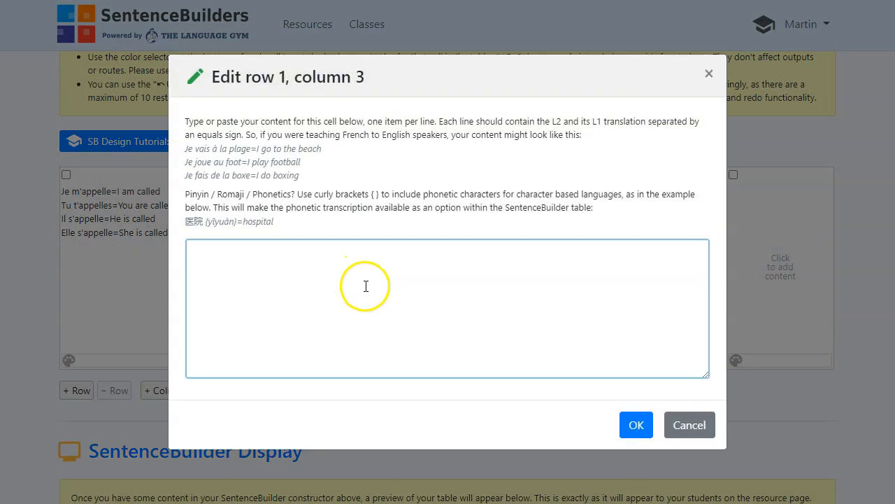
text(et=and)
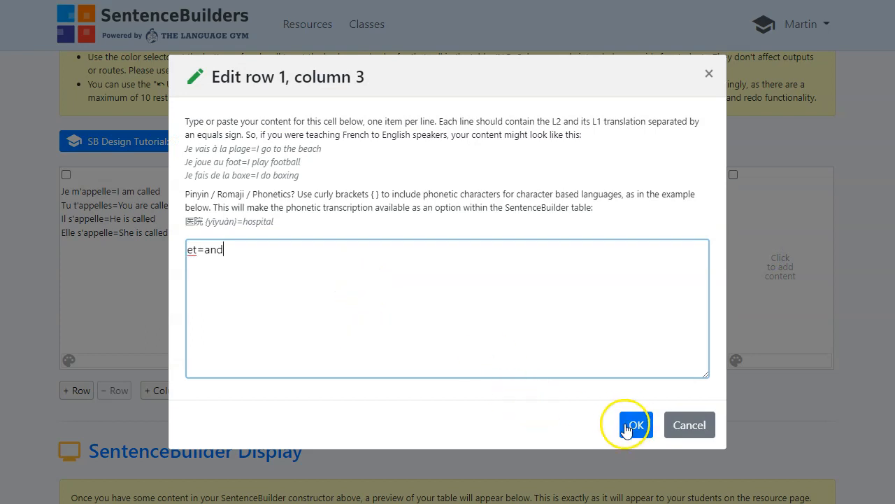
click(633, 425)
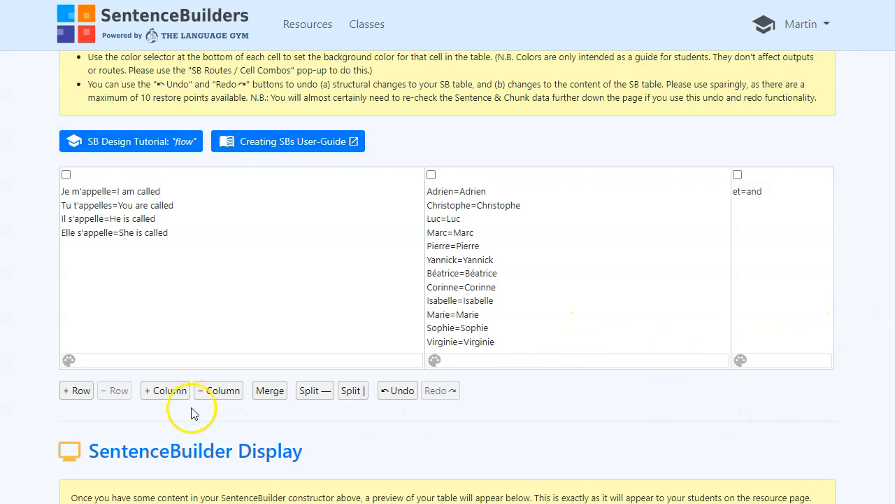
Add three empty columns after the constructor table's last column and open the fourth column's cell for content
click(171, 396)
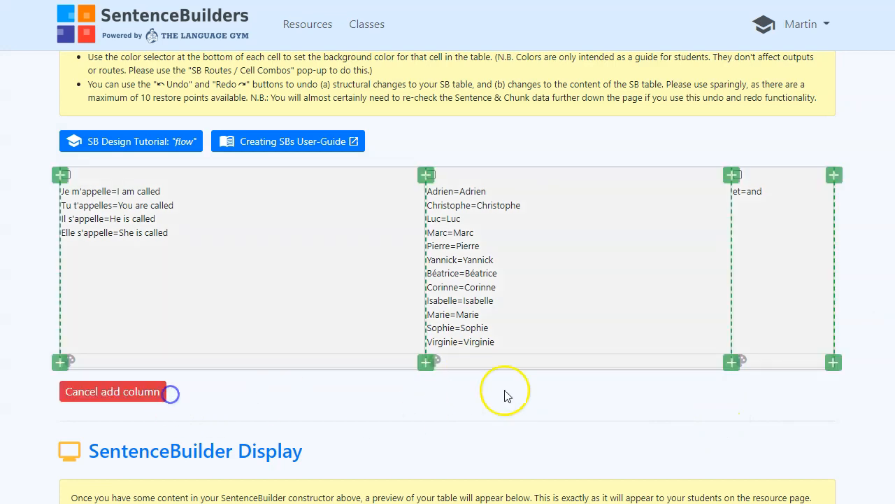
click(837, 365)
click(160, 392)
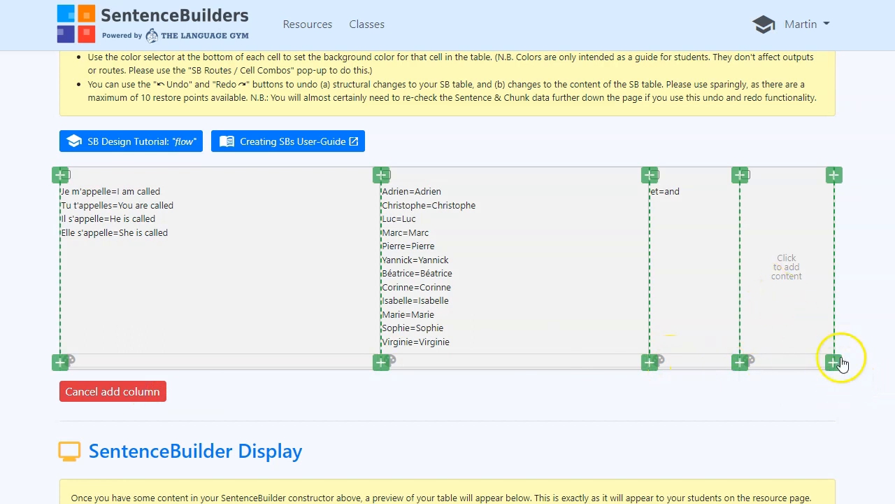
click(834, 363)
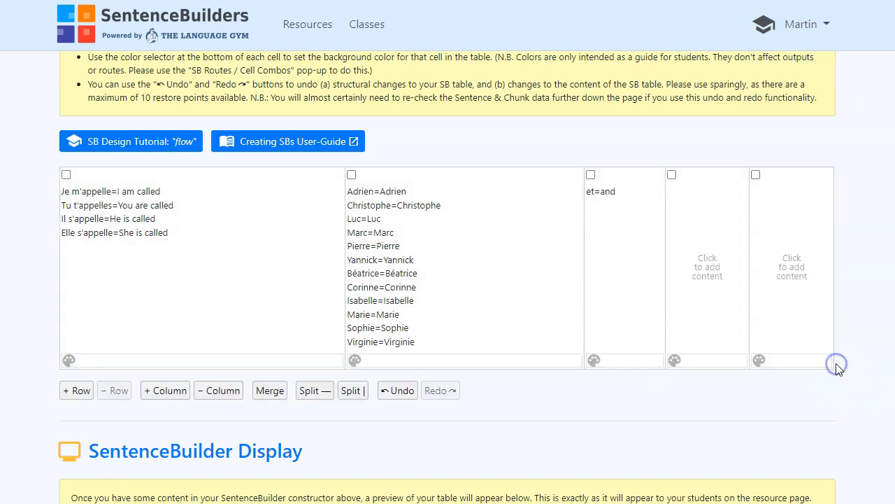
click(159, 393)
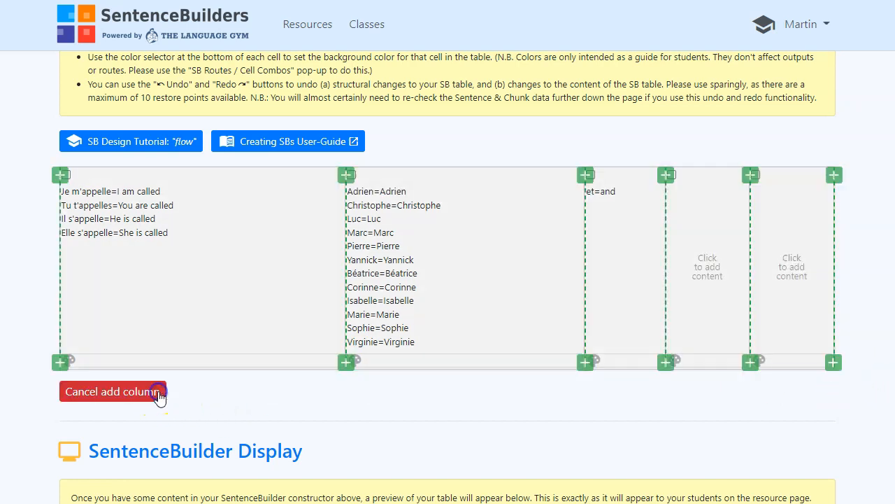
click(833, 363)
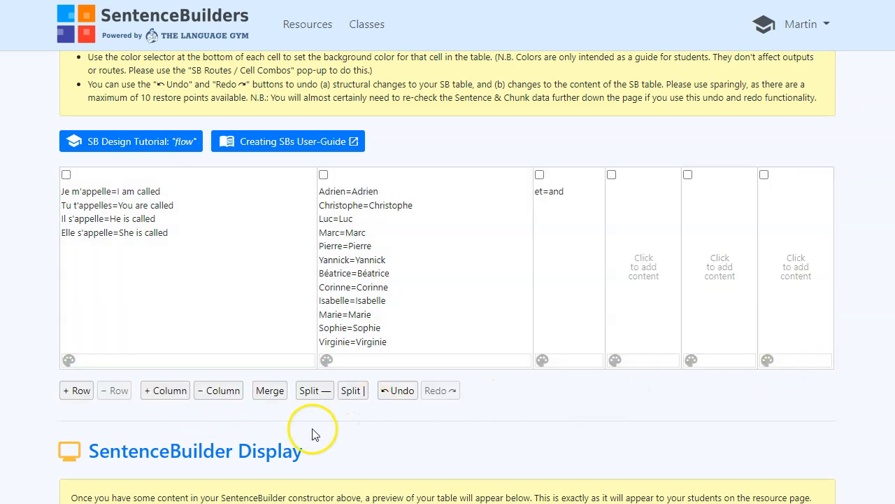
click(642, 256)
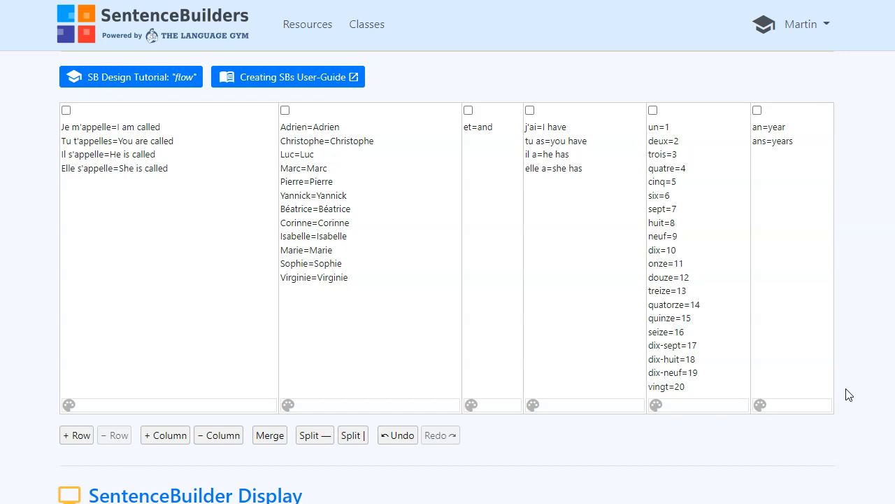
Examine the filled six-column constructor table and its preview in the SentenceBuilder Display section
scroll(448, 277, up, 1)
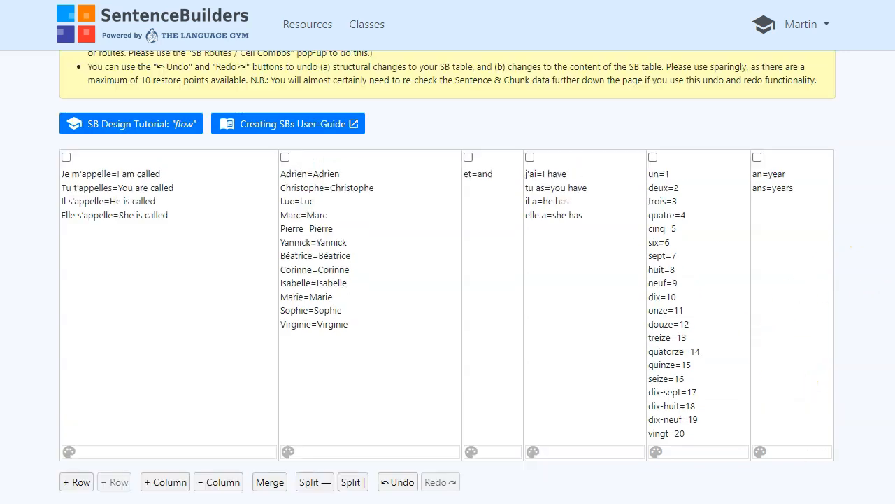
scroll(448, 277, down, 1)
scroll(448, 280, down, 1)
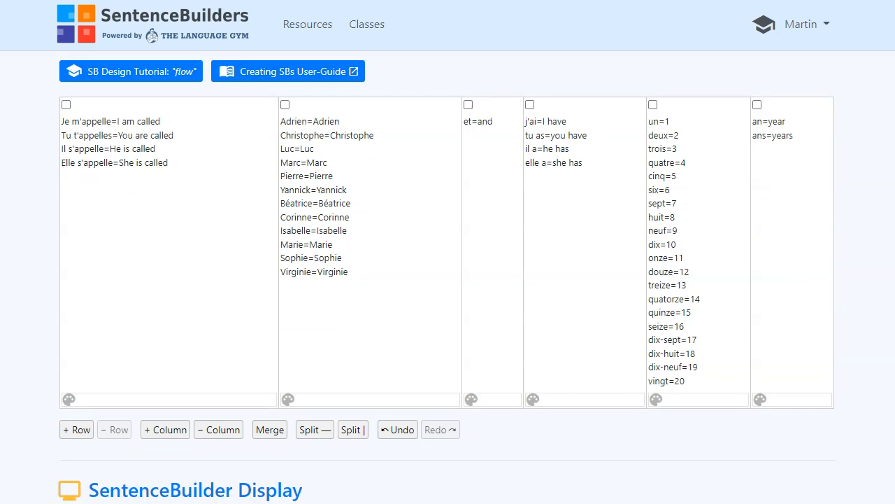
scroll(448, 277, down, 1)
scroll(447, 277, up, 1)
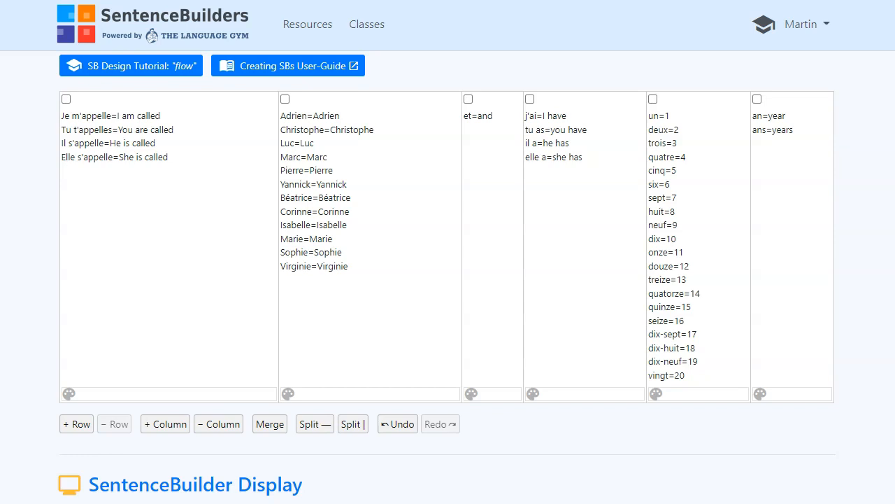
scroll(448, 277, down, 1)
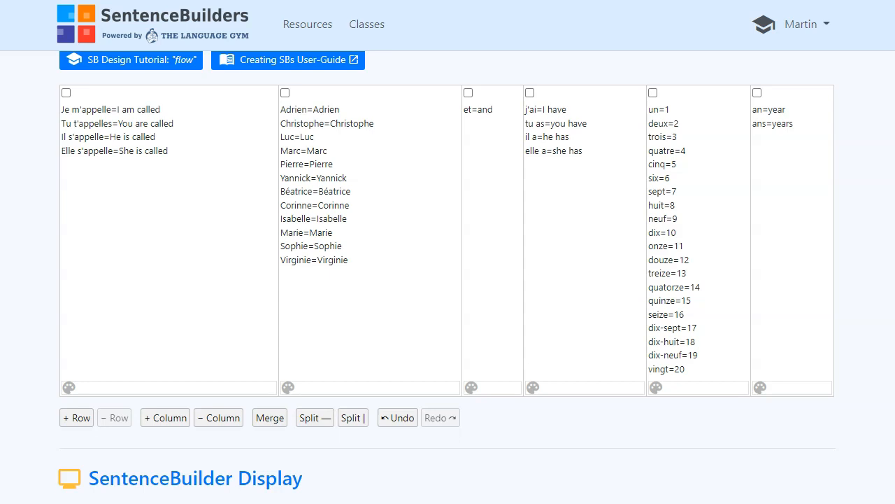
scroll(447, 277, down, 1)
scroll(447, 277, up, 1)
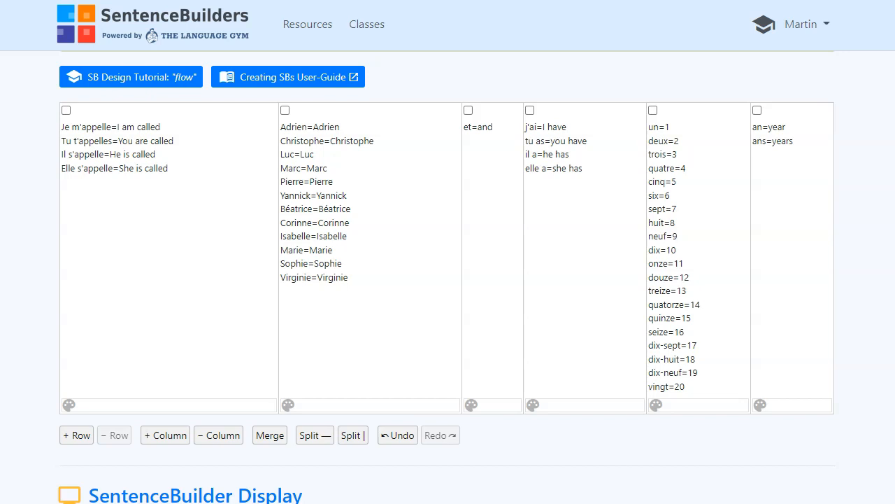
scroll(446, 277, down, 1)
scroll(446, 277, up, 1)
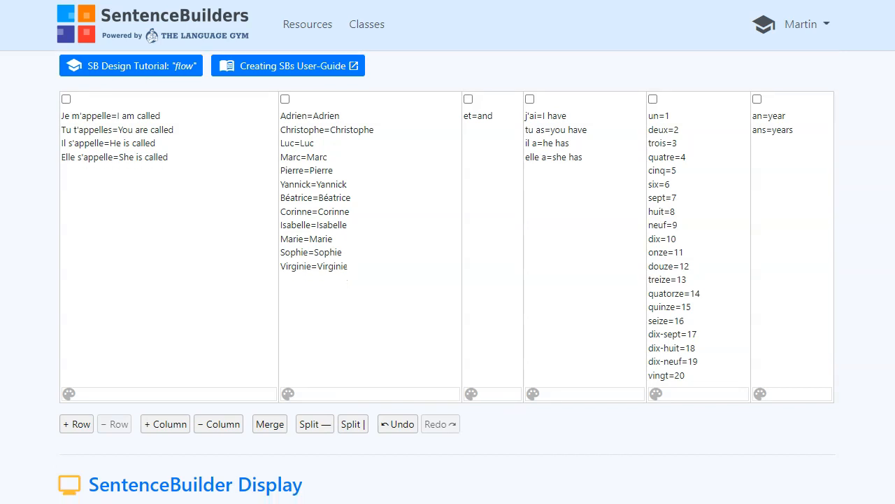
scroll(448, 280, down, 5)
scroll(448, 279, down, 10)
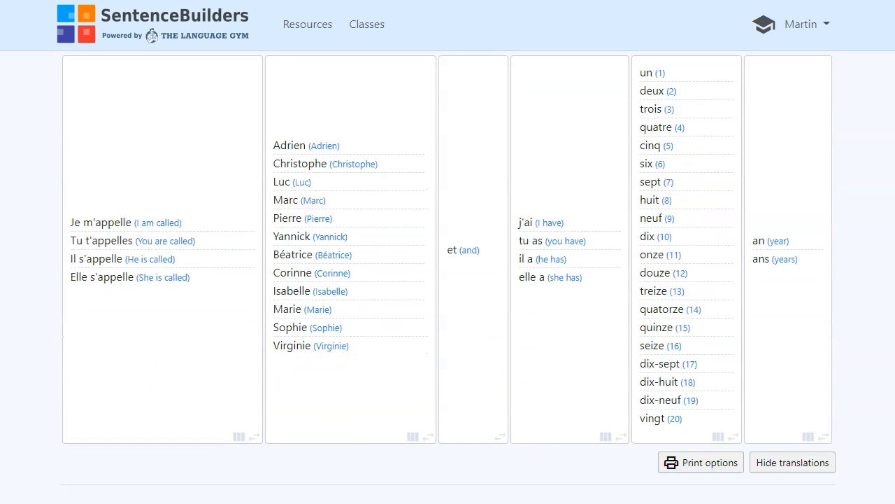
scroll(448, 280, up, 5)
scroll(447, 280, down, 1)
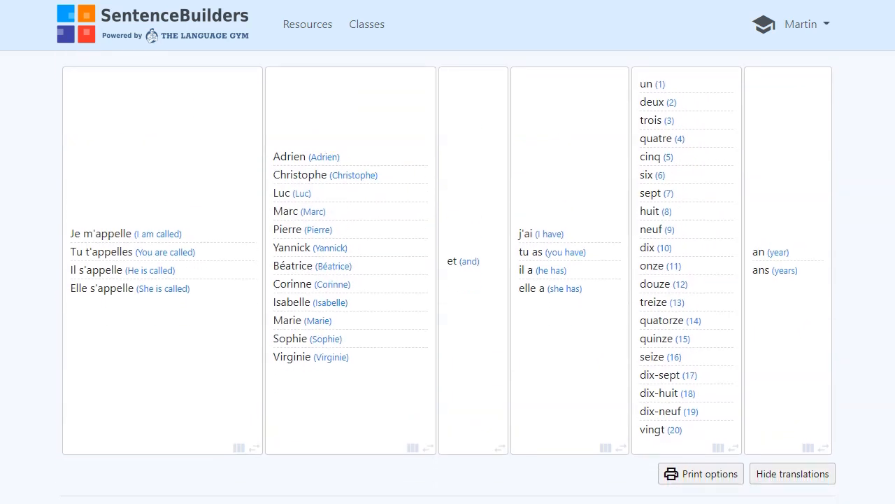
Verify the SentenceBuilder content and review the list of sentences generated from the table
scroll(890, 265, down, 10)
scroll(889, 266, down, 15)
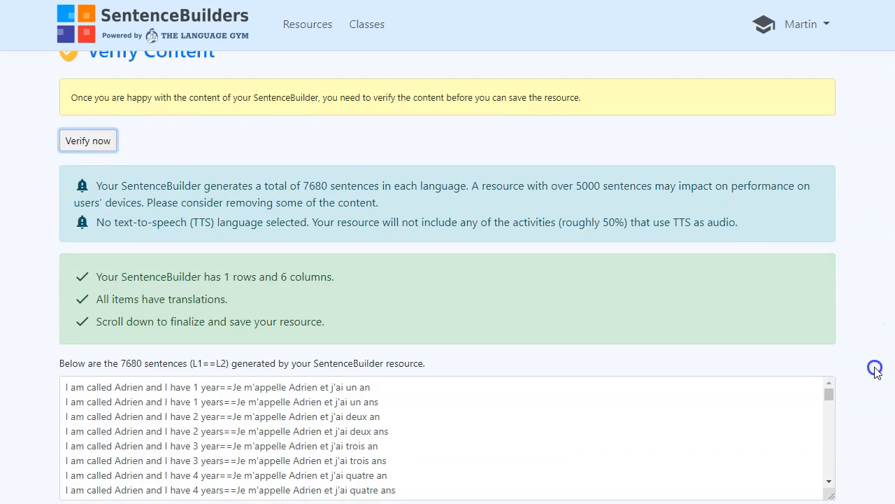
scroll(502, 380, down, 2)
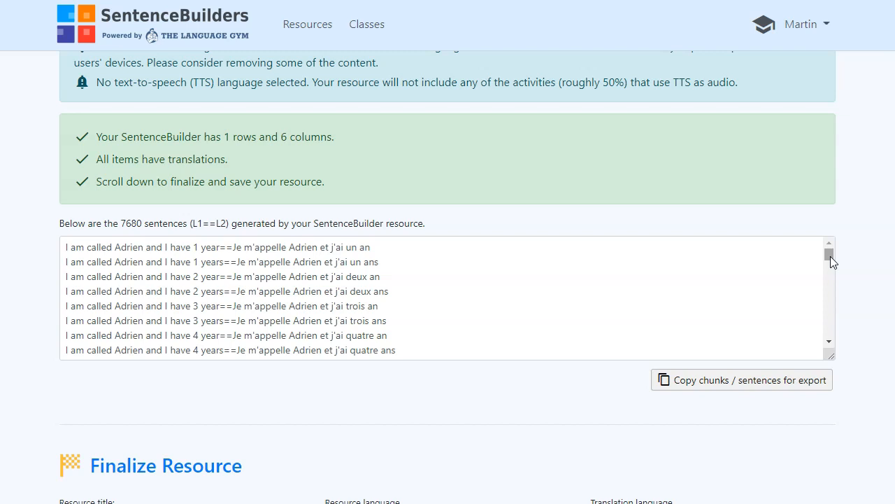
click(852, 268)
click(893, 181)
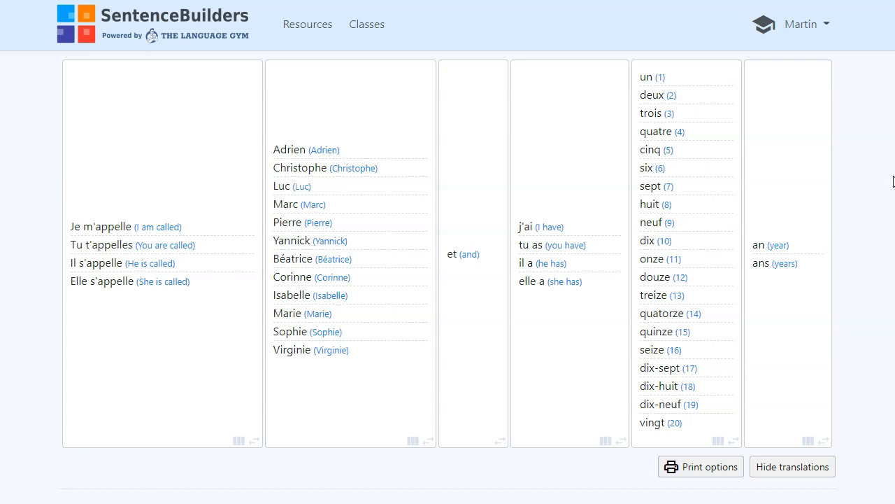
View the Excluded word combinations editor in the SB Sentences + Activities section and close it without changes
scroll(447, 277, down, 7)
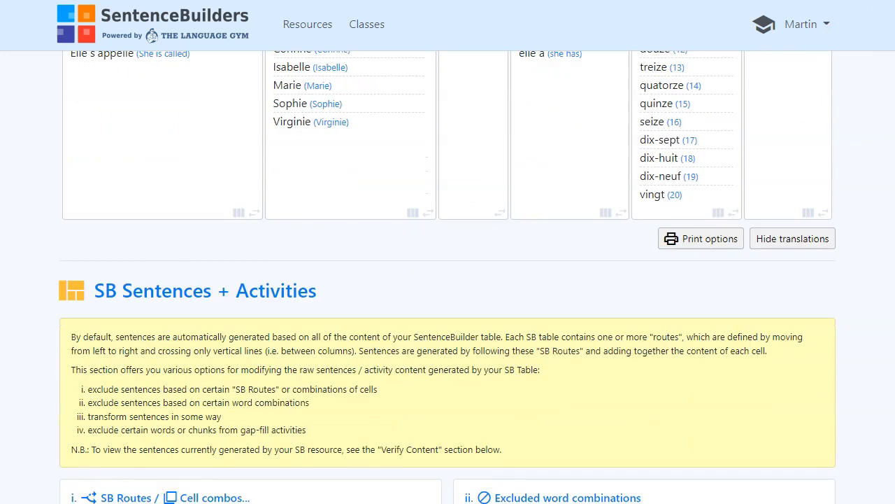
scroll(447, 277, down, 2)
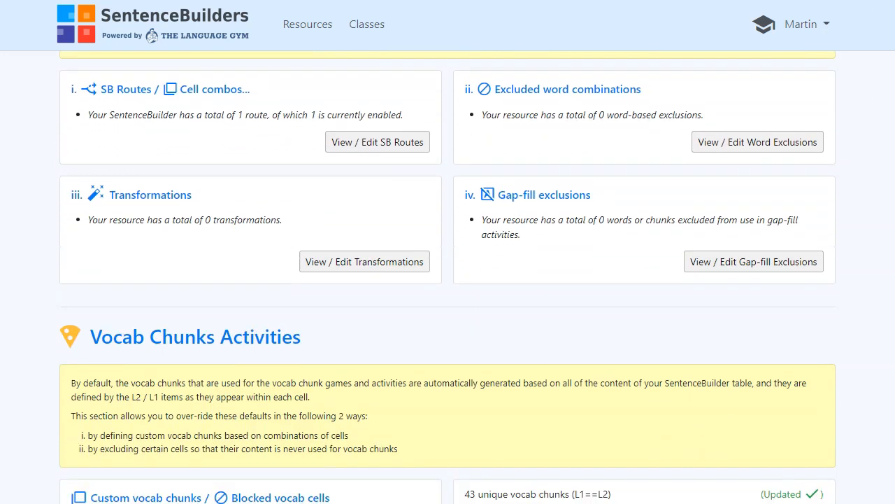
click(765, 138)
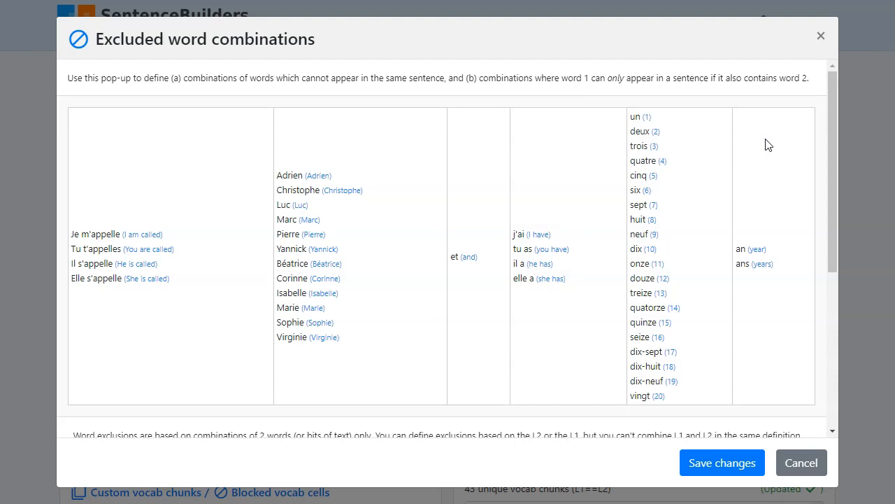
click(756, 143)
click(820, 37)
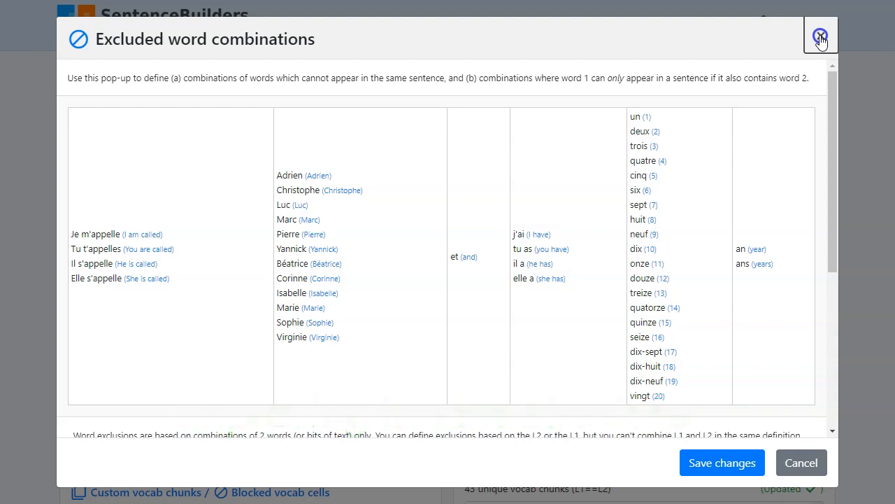
click(820, 38)
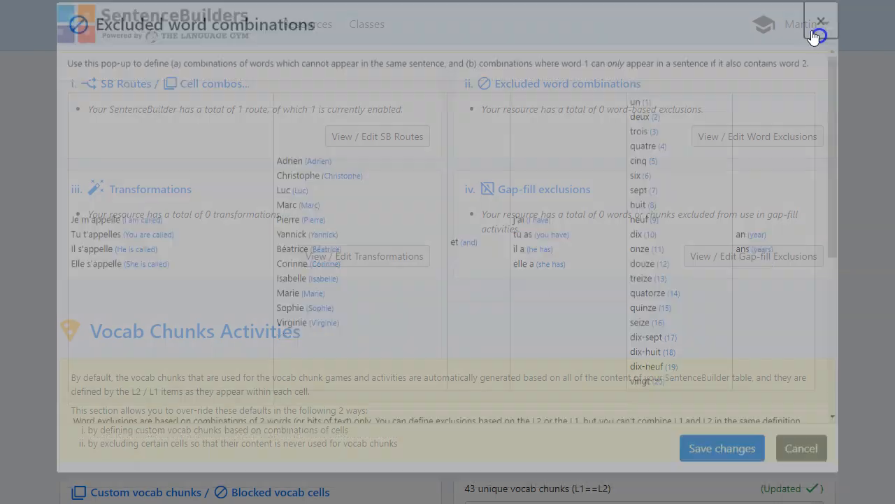
Review the vocabulary columns of the table preview in the SentenceBuilder Display section again
scroll(750, 274, up, 2)
scroll(755, 273, up, 7)
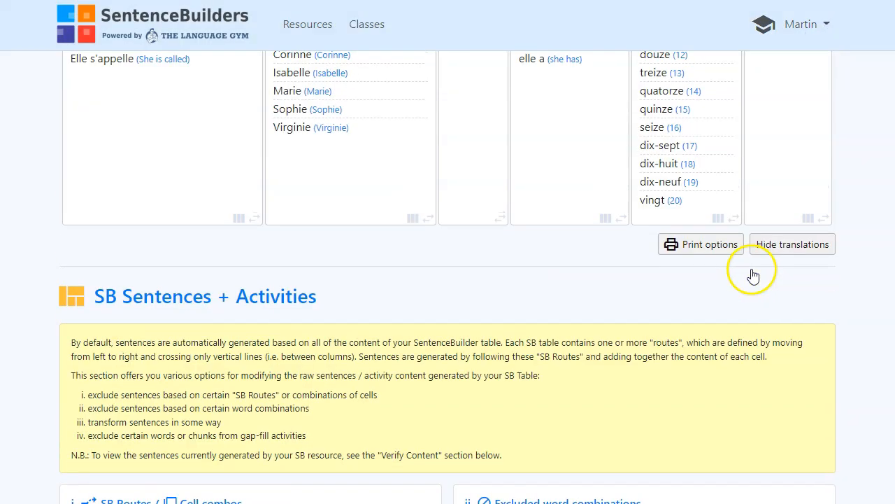
scroll(744, 353, up, 1)
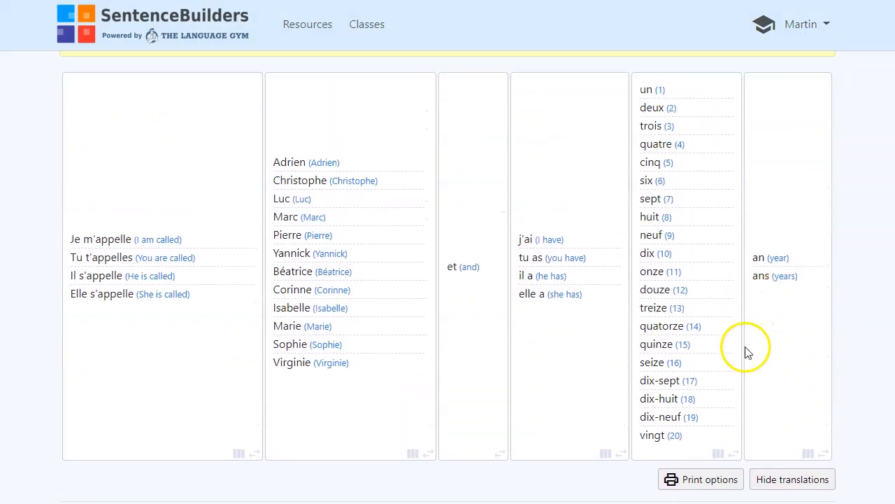
scroll(762, 347, down, 1)
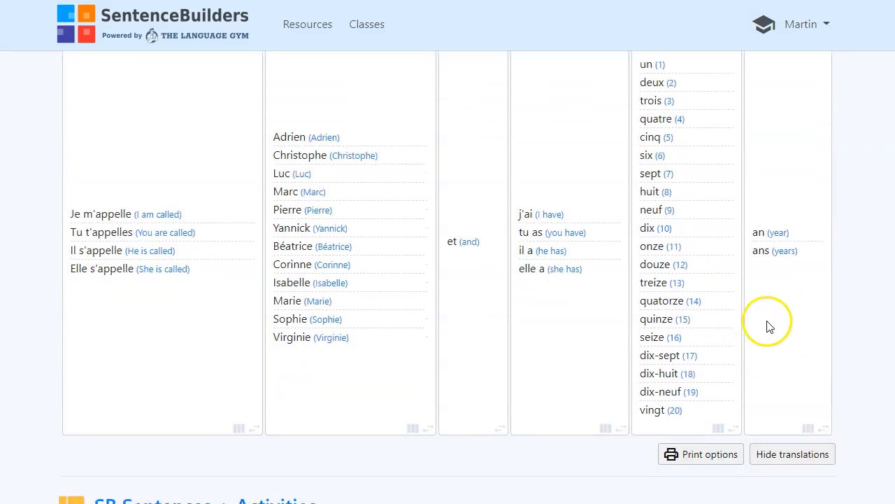
scroll(594, 422, up, 1)
scroll(594, 421, down, 1)
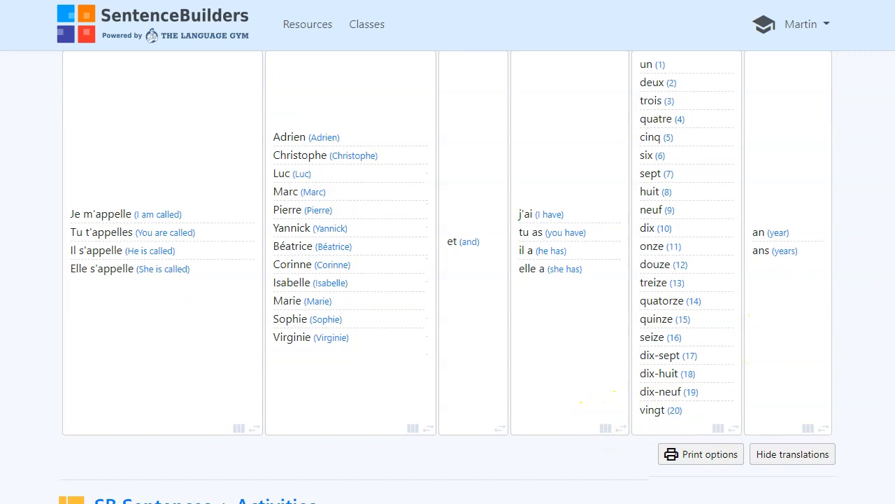
Compare the subject phrases, names, verb forms and numbers across the columns of the table preview
scroll(594, 399, up, 1)
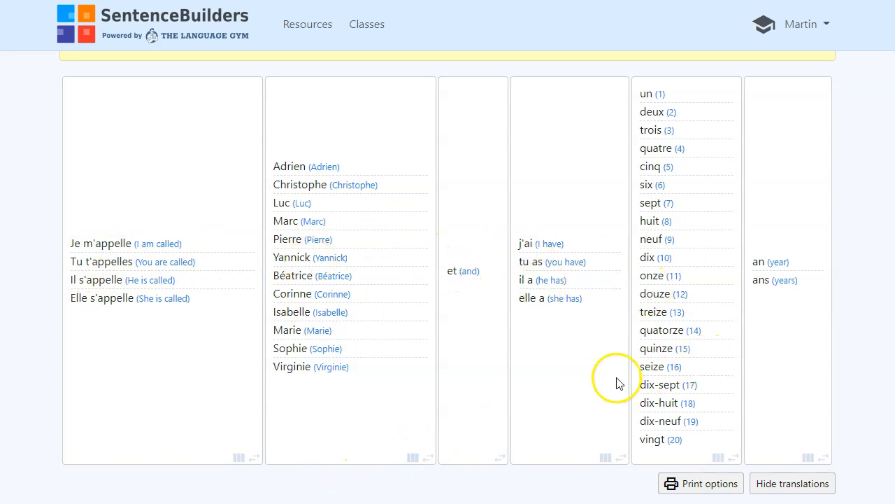
scroll(566, 374, up, 1)
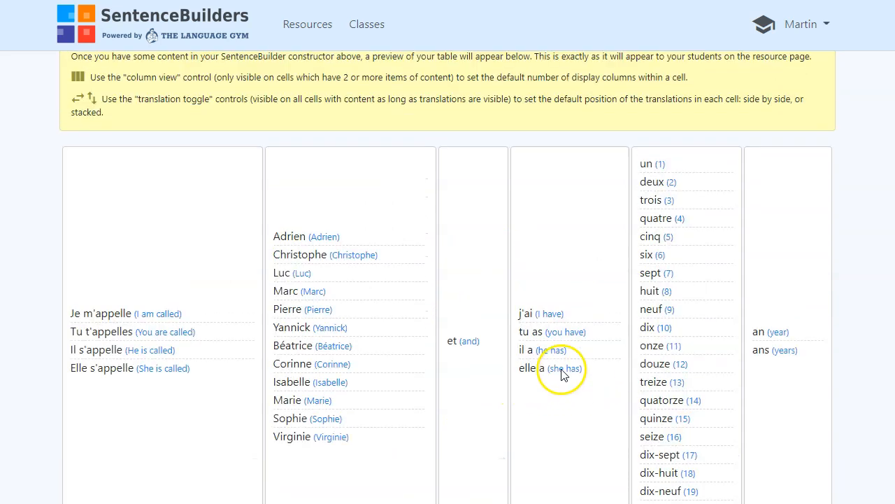
scroll(563, 374, down, 1)
scroll(538, 377, down, 1)
scroll(539, 378, up, 1)
scroll(539, 378, down, 1)
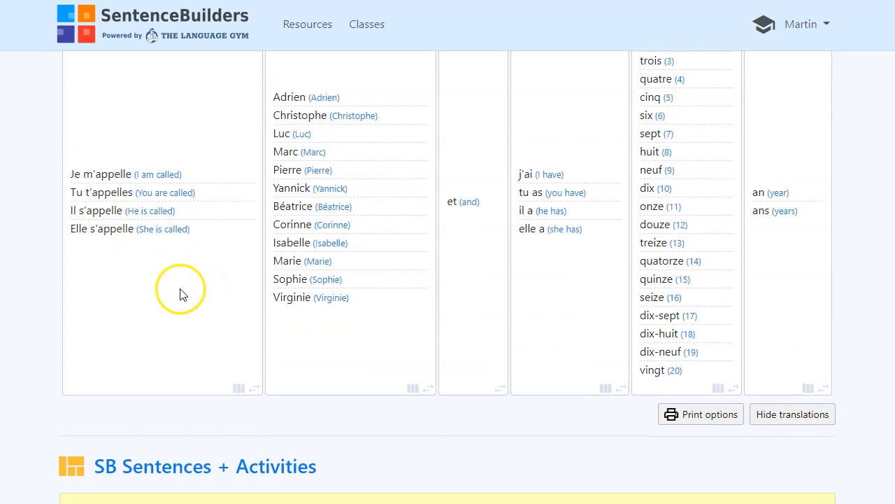
scroll(180, 291, up, 1)
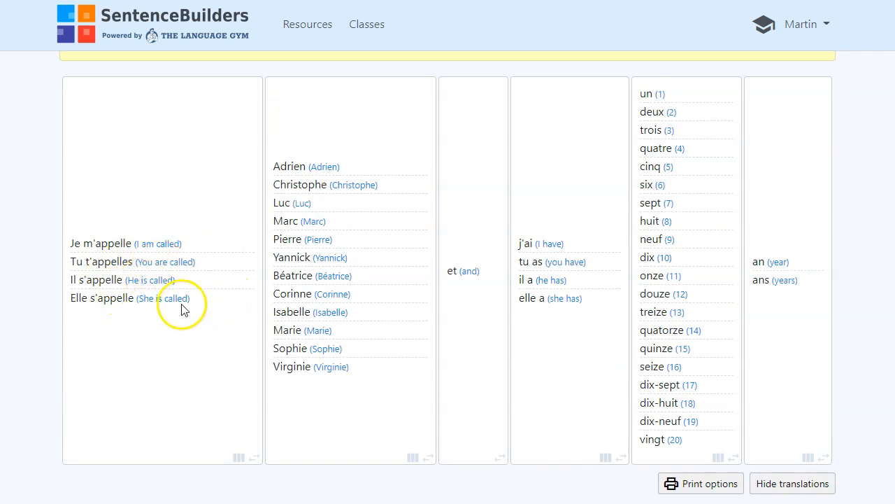
scroll(336, 285, up, 3)
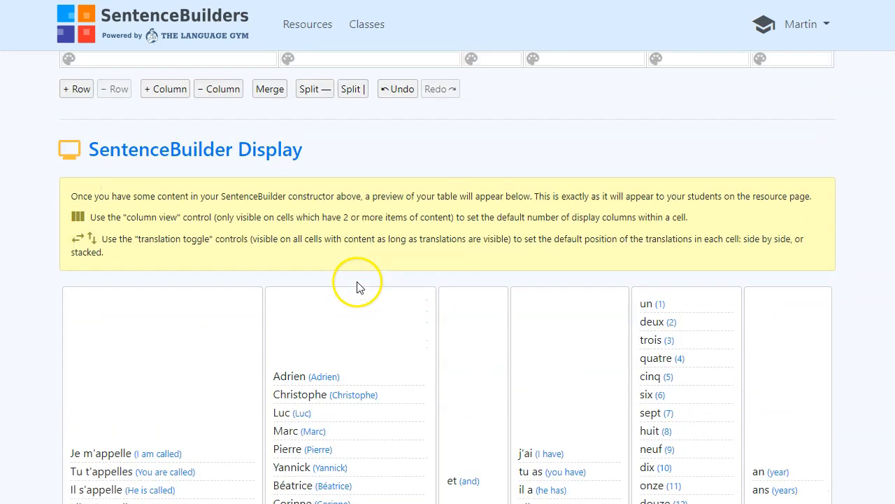
Split the first-column cell of the constructor table horizontally into four stacked cells
scroll(357, 287, up, 7)
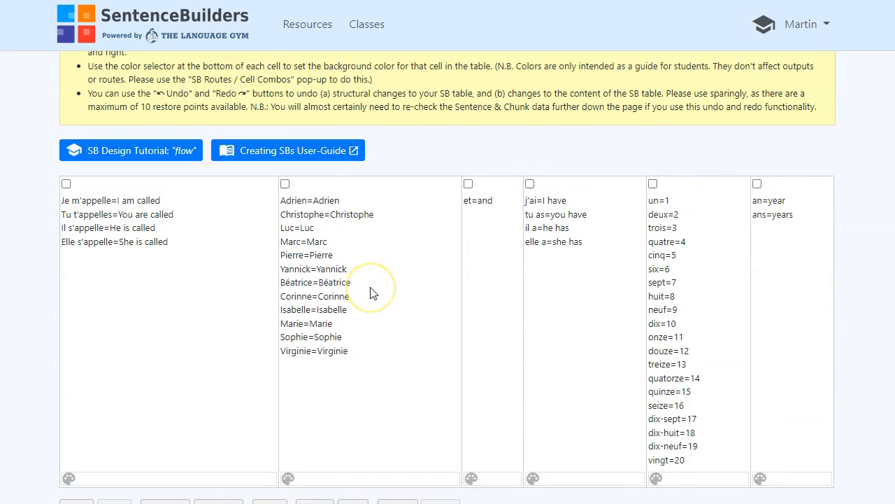
scroll(373, 293, up, 2)
scroll(373, 293, down, 4)
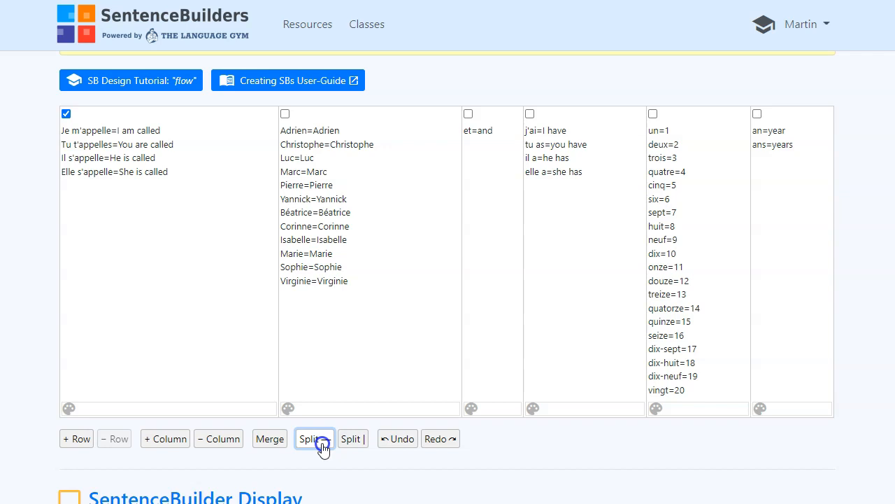
click(321, 440)
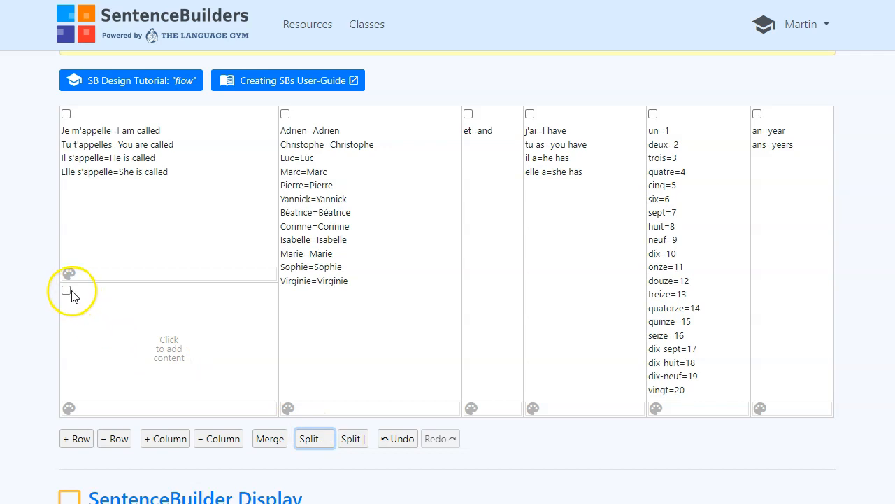
click(312, 439)
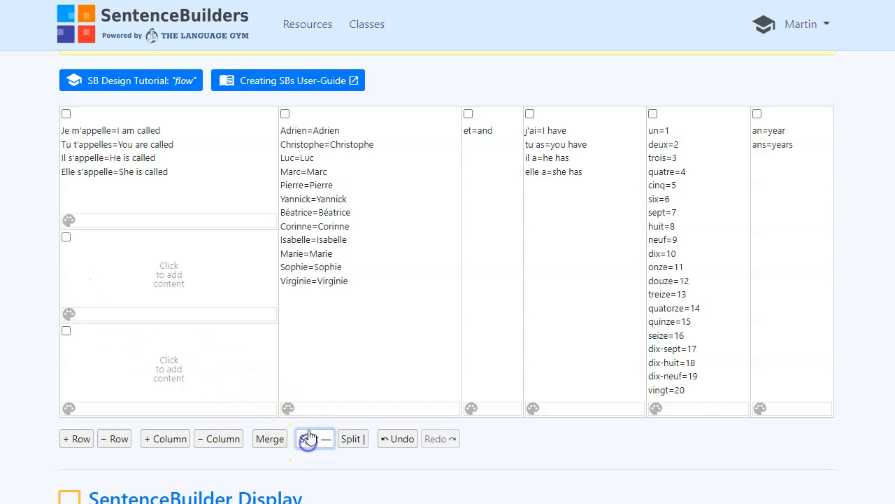
click(66, 332)
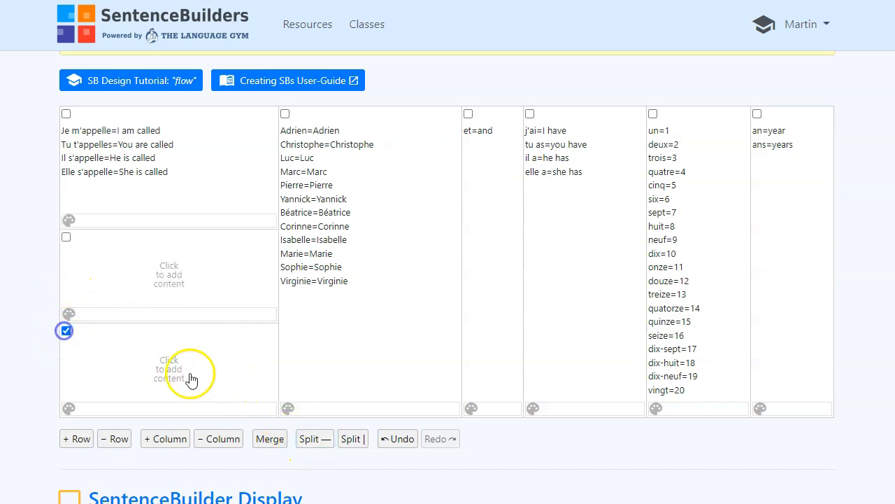
click(321, 442)
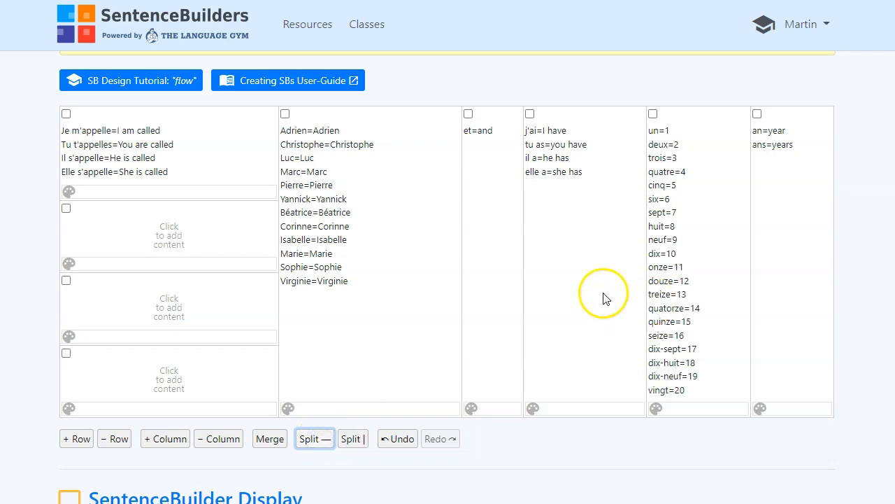
Copy and remove the last three lines from row 1, column 1, keeping only "Je m'appelle=I am called"
click(146, 163)
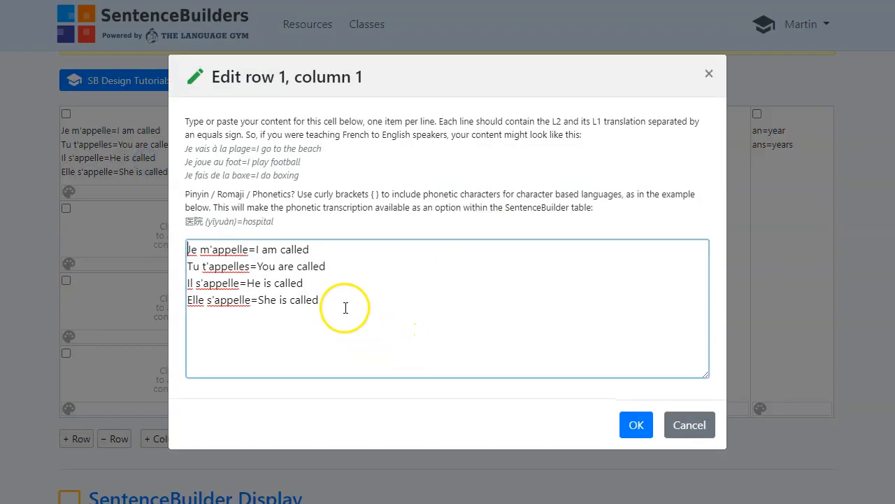
drag(460, 305, 191, 264)
key(ctrl+c)
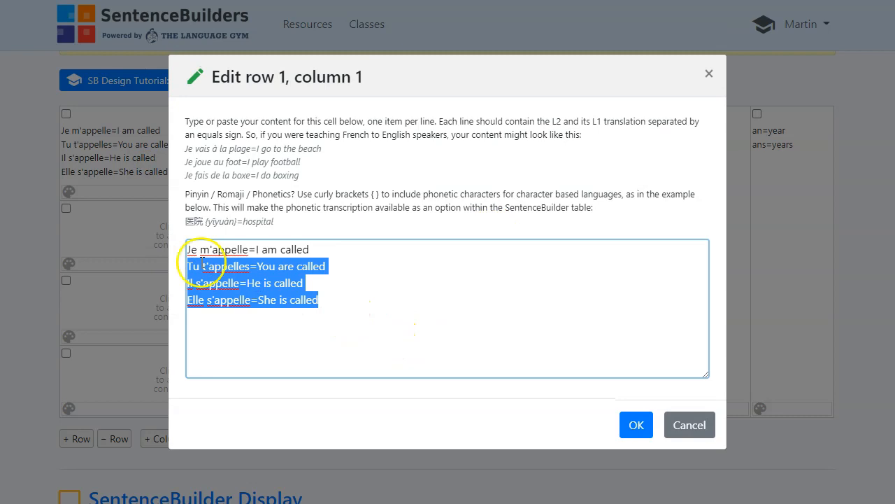
key(BackSpace)
click(636, 424)
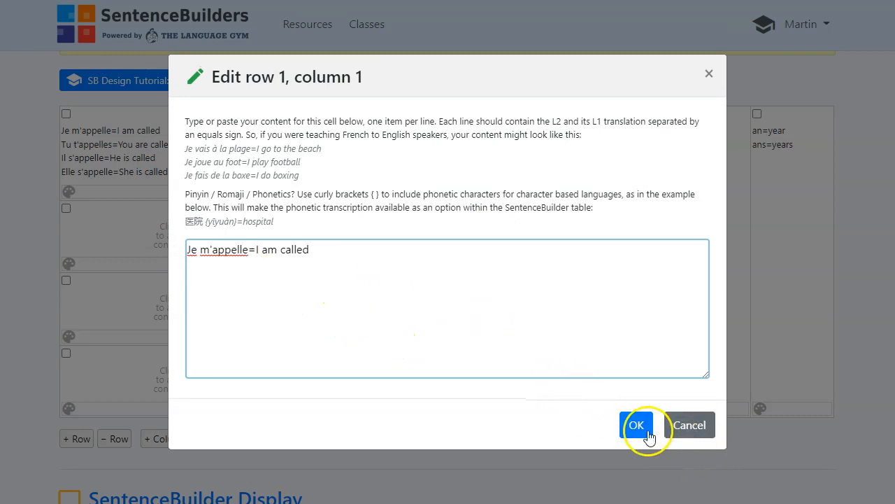
Fill row 2, column 1 with "Tu t'appelles=You are called", copying the il and elle lines out of it
click(144, 236)
click(353, 294)
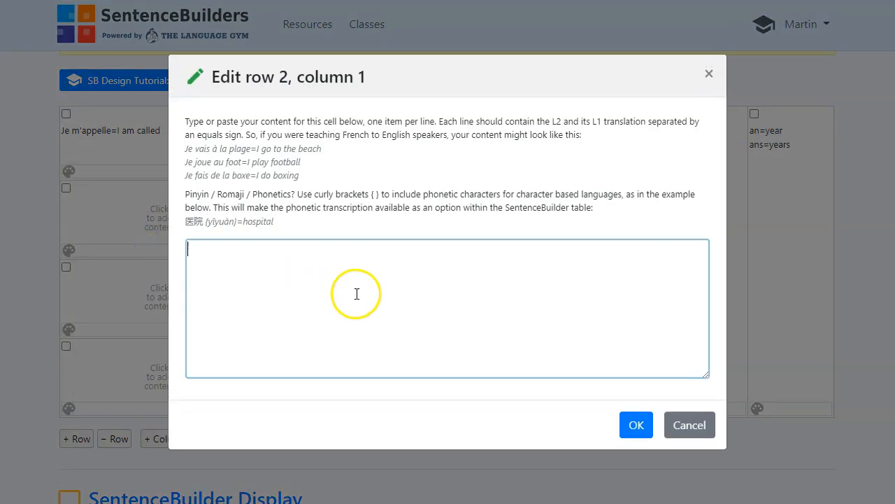
key(ctrl+v)
drag(326, 286, 161, 272)
key(ctrl+c)
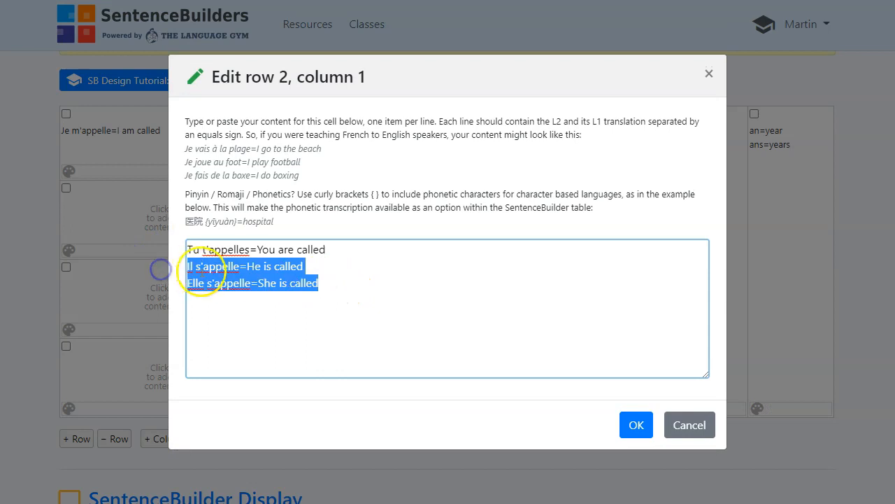
key(BackSpace)
click(636, 425)
Fill row 3, column 1 with "Il s'appelle=He is called", copying the elle line out of it
click(175, 315)
click(279, 284)
key(ctrl+v)
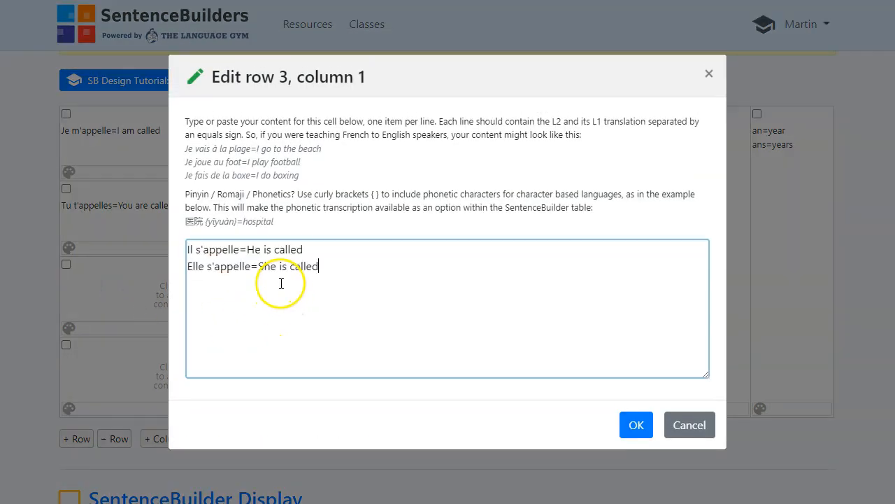
drag(344, 266, 189, 263)
key(ctrl+c)
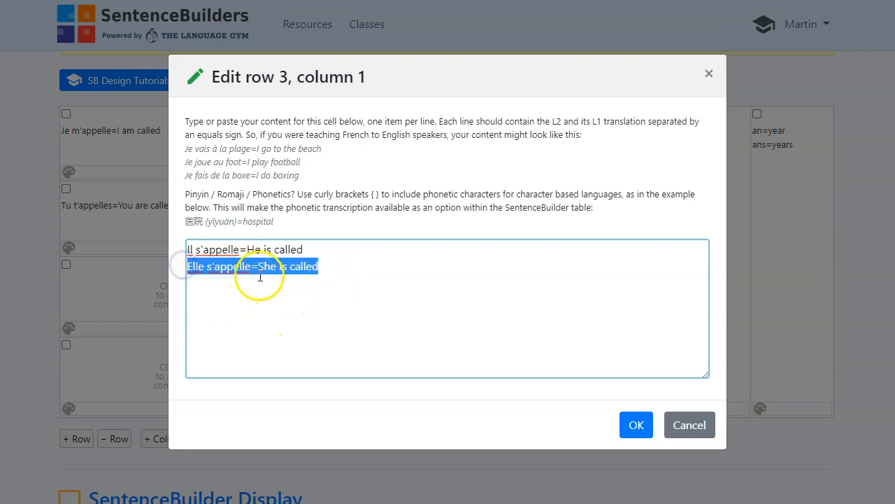
key(BackSpace)
click(636, 425)
Fill row 4, column 1 with "Elle s'appelle=She is called"
click(167, 359)
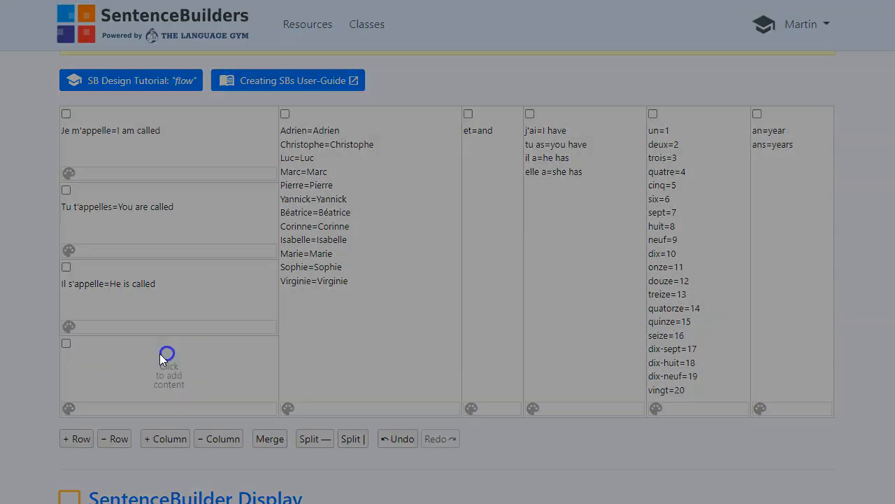
key(ctrl+v)
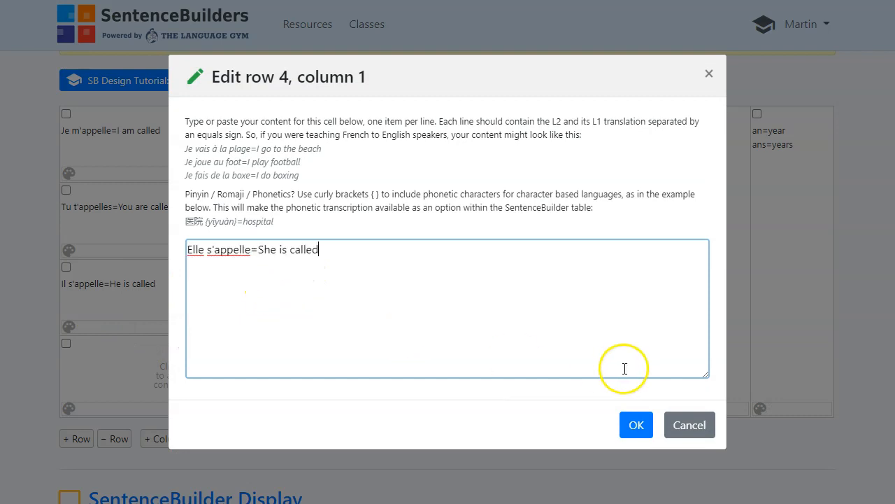
click(627, 424)
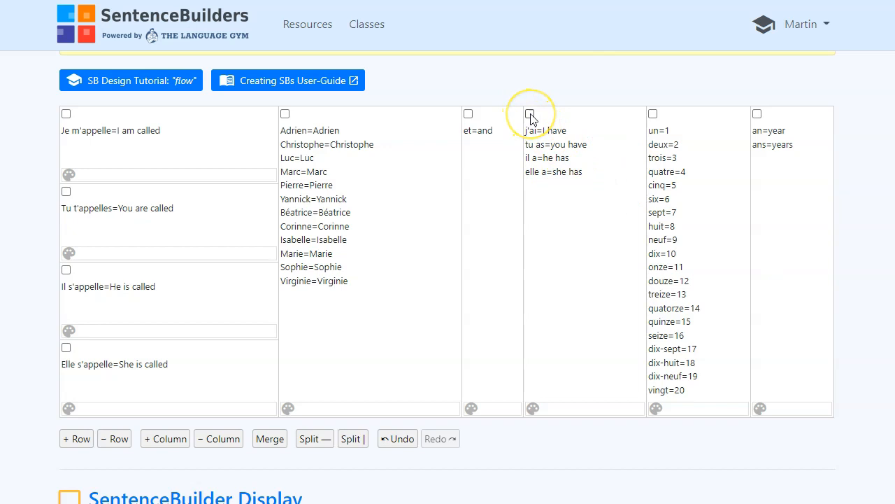
Split the fourth-column cell with the avoir verb forms horizontally into four stacked cells
click(316, 439)
click(530, 114)
click(315, 438)
click(530, 114)
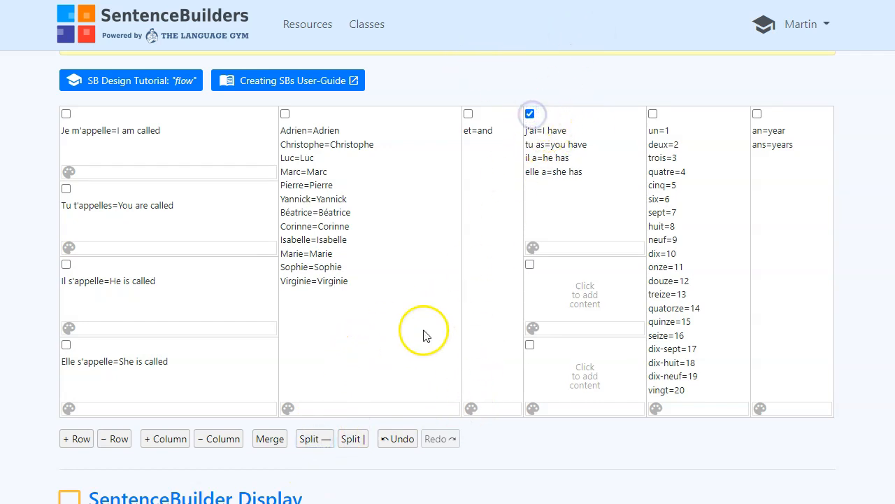
click(316, 438)
Copy and remove the last three lines from row 1, column 4, keeping only "j'ai=I have"
click(578, 157)
drag(272, 301, 174, 278)
key(ctrl+c)
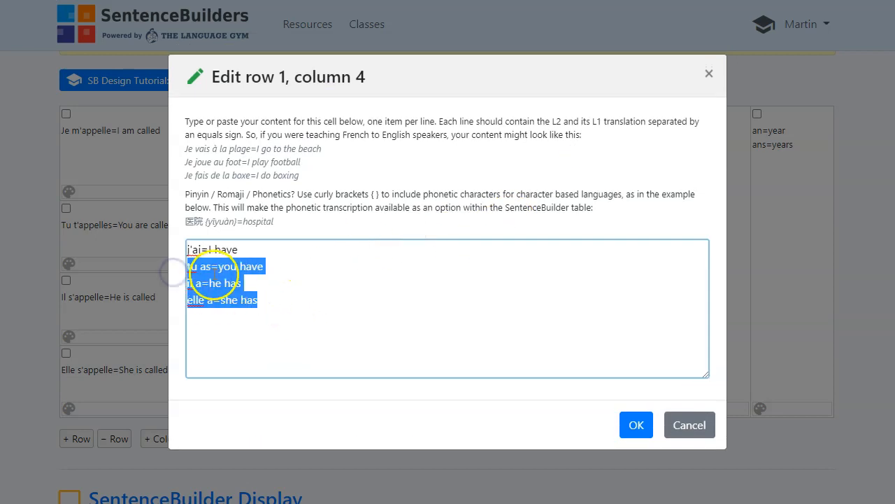
key(BackSpace)
click(636, 424)
Fill row 2, column 4 with "tu as=you have", copying the il and elle lines out of it
click(595, 224)
key(ctrl+v)
drag(286, 282, 173, 273)
key(ctrl+c)
key(BackSpace)
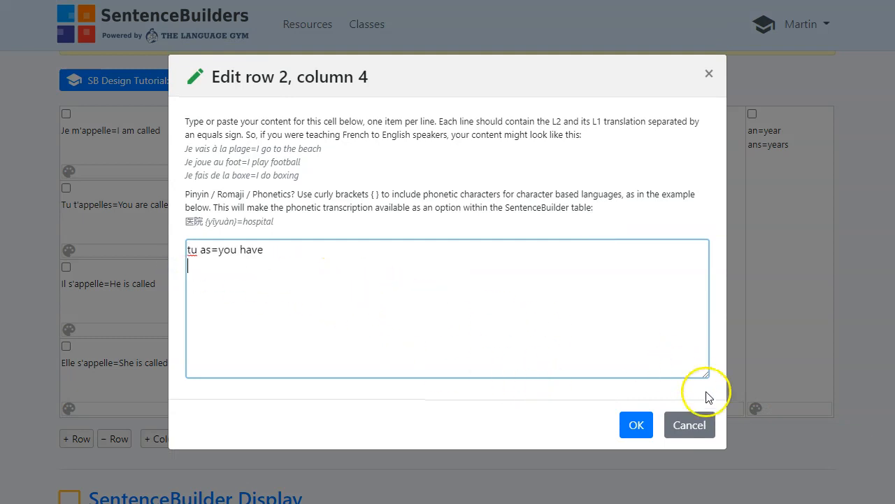
click(635, 425)
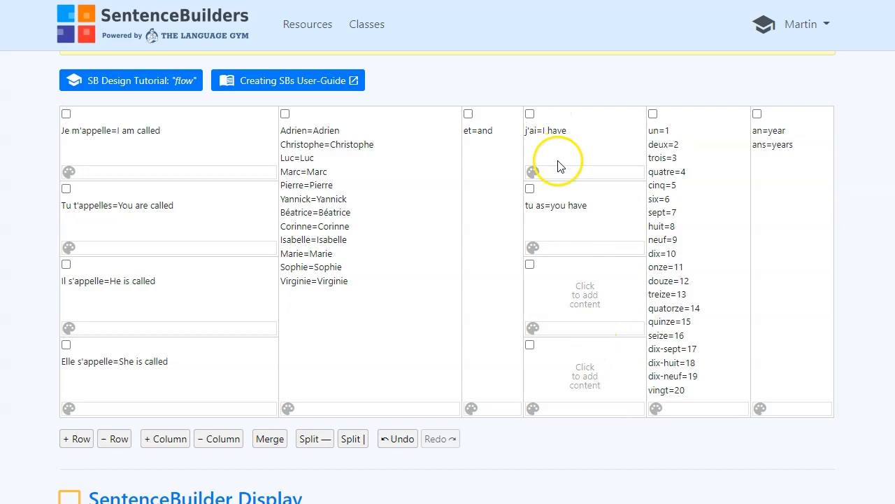
Fill row 3, column 4 with "il a=he has" and row 4, column 4 with "elle a=she has"
click(574, 305)
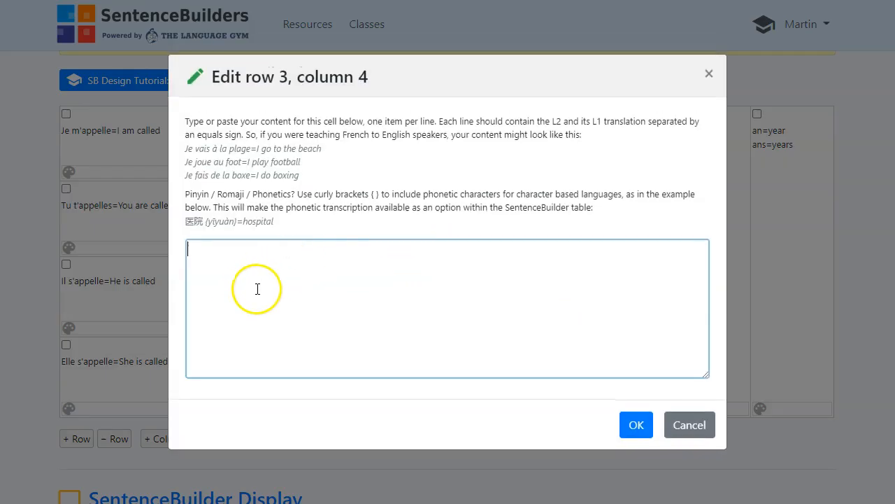
key(ctrl+v)
drag(258, 266, 205, 266)
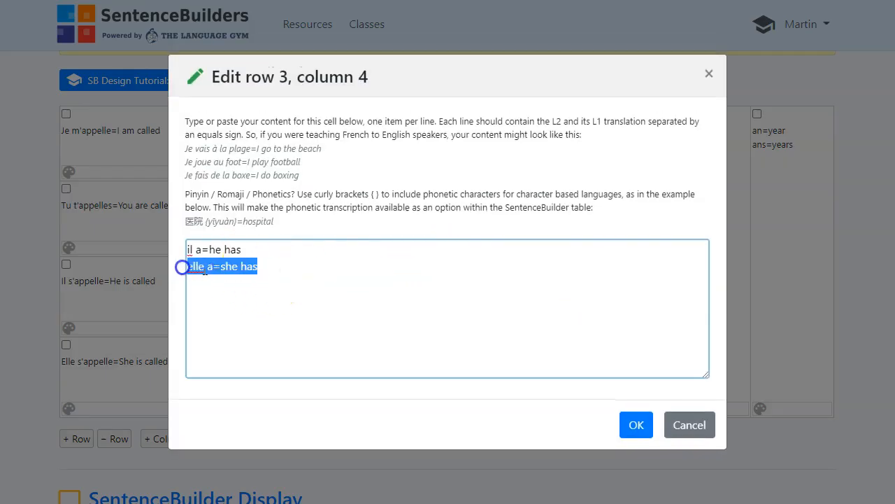
key(BackSpace)
click(638, 421)
click(572, 384)
click(635, 424)
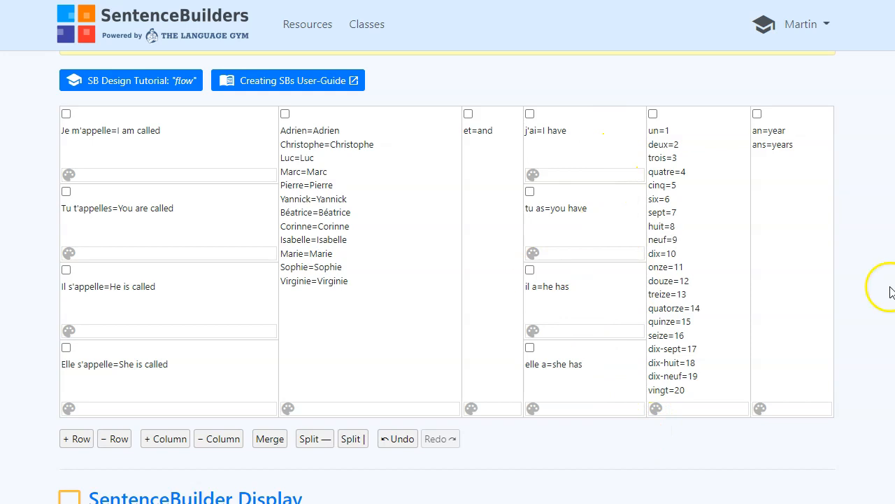
Split the second-column names cell horizontally twice, creating two empty cells beneath the name list
scroll(889, 293, down, 10)
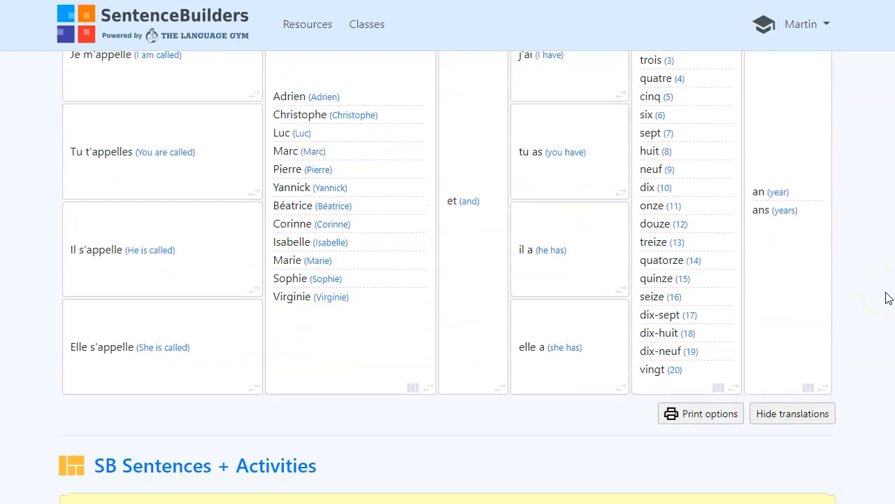
scroll(887, 297, up, 1)
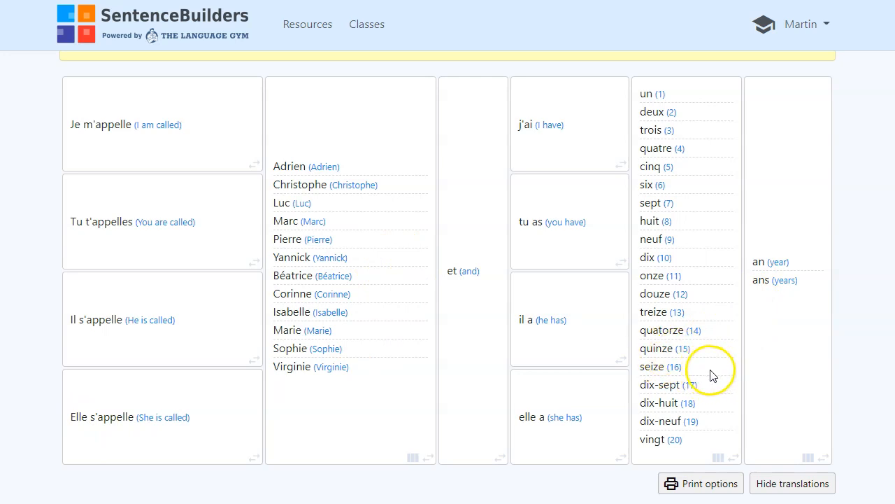
scroll(759, 374, up, 4)
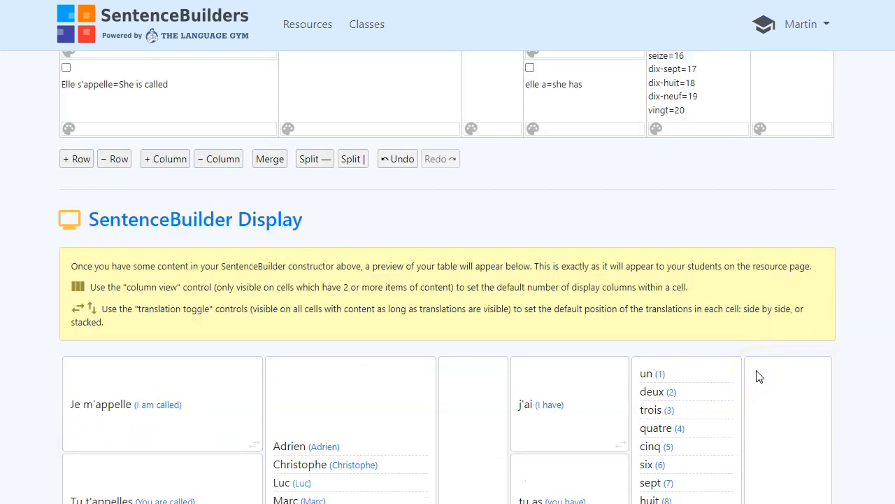
scroll(758, 375, up, 4)
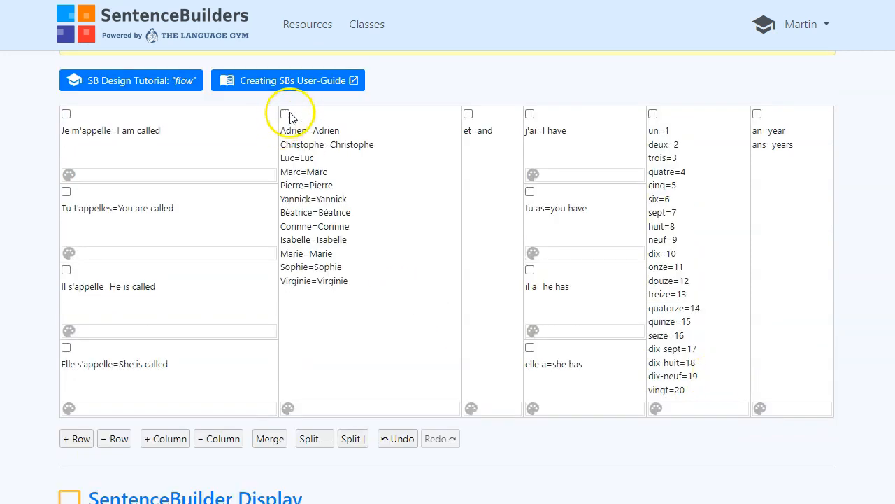
click(284, 114)
click(316, 439)
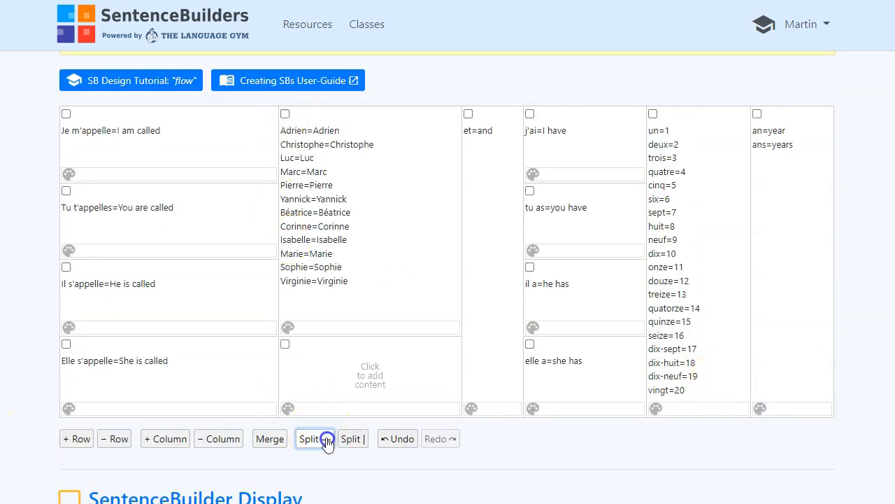
click(284, 114)
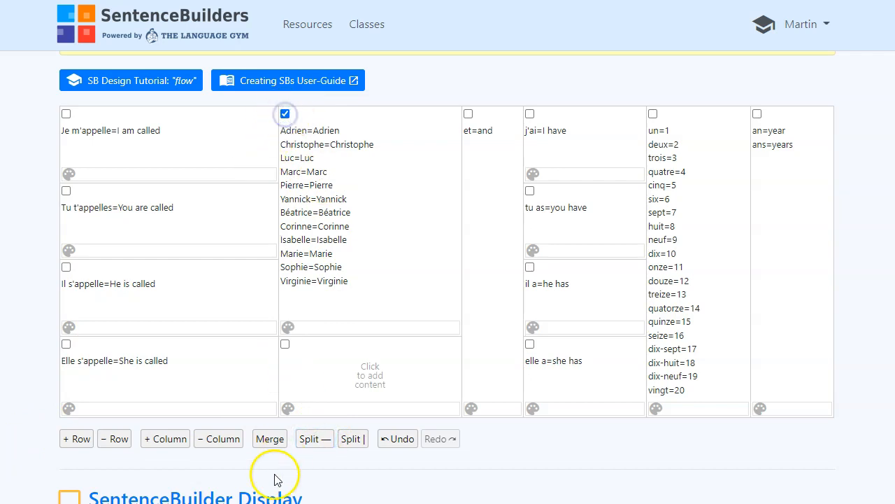
click(316, 444)
Merge the two empty cells beneath the name list in column 2 into one
click(285, 386)
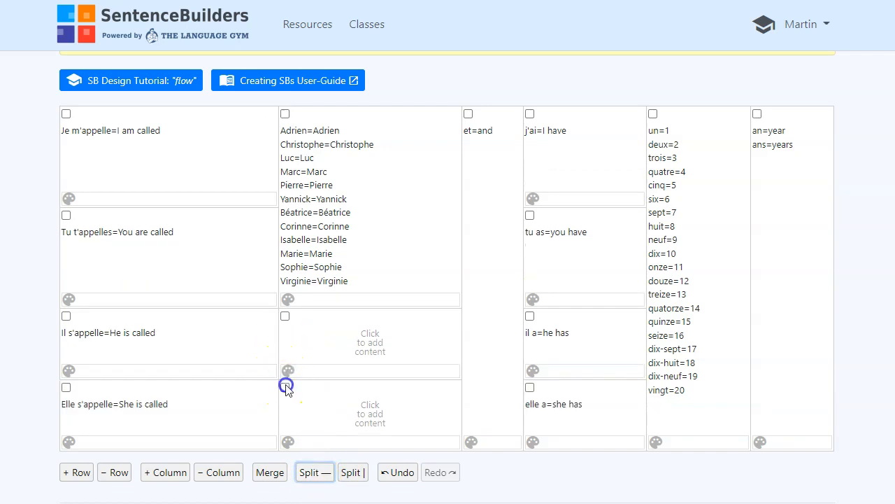
click(285, 315)
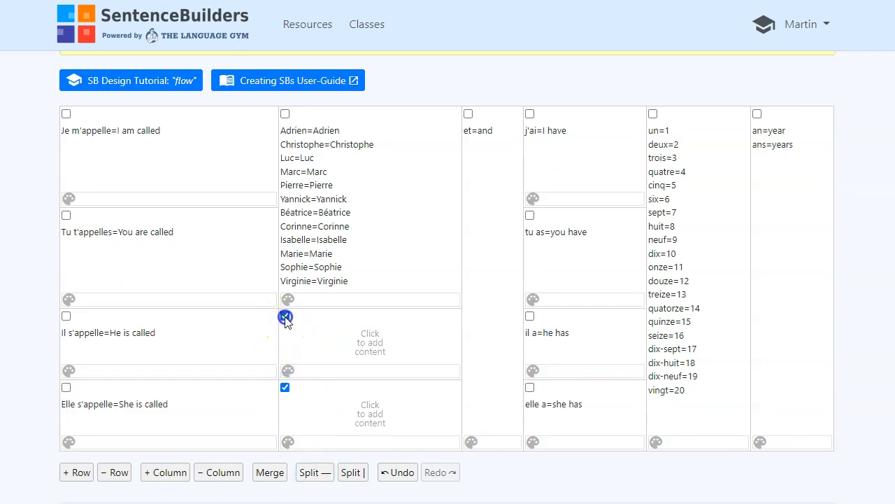
click(269, 473)
Copy and remove the six female names from row 1, column 2, keeping only the male names
click(317, 249)
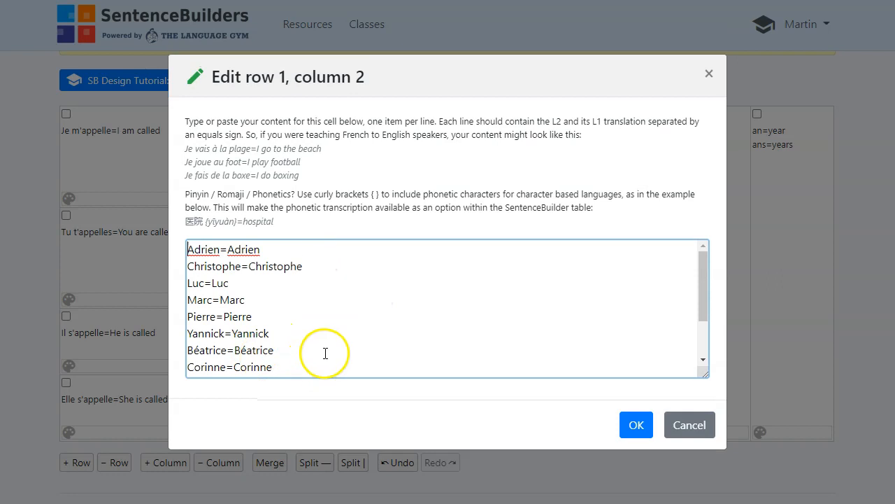
scroll(324, 354, down, 2)
drag(296, 368, 174, 288)
key(ctrl+c)
key(BackSpace)
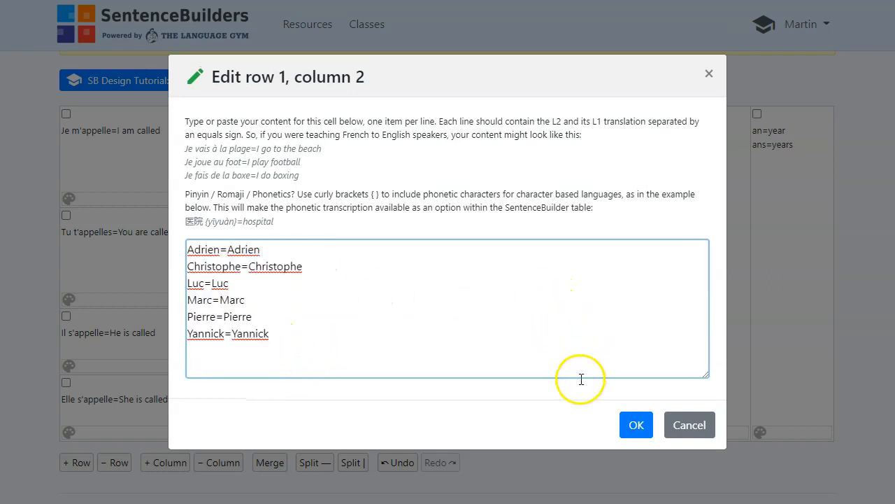
click(633, 425)
Paste the copied female names into row 3, column 2 and check the table in the SentenceBuilder display
click(326, 333)
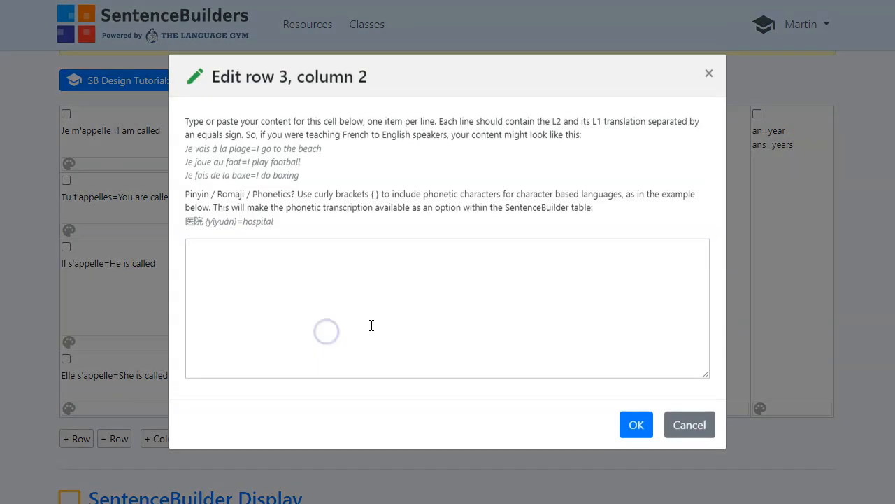
key(ctrl+v)
click(634, 424)
scroll(629, 383, down, 7)
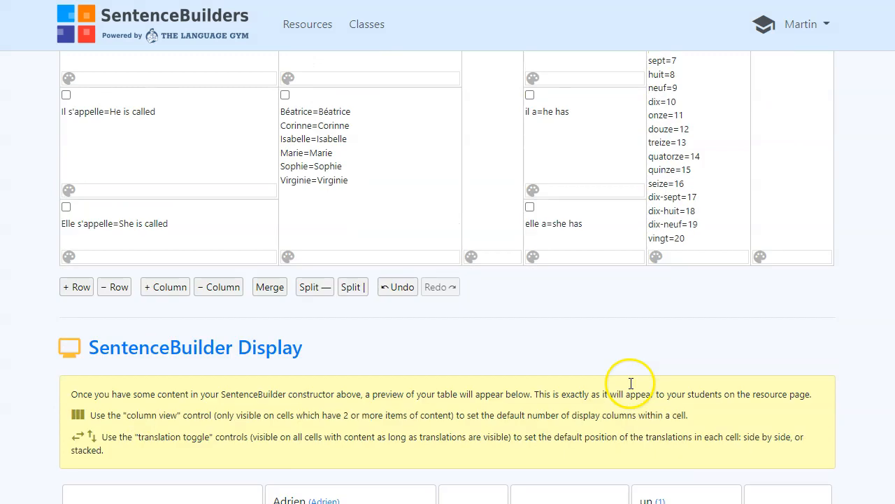
scroll(678, 371, down, 1)
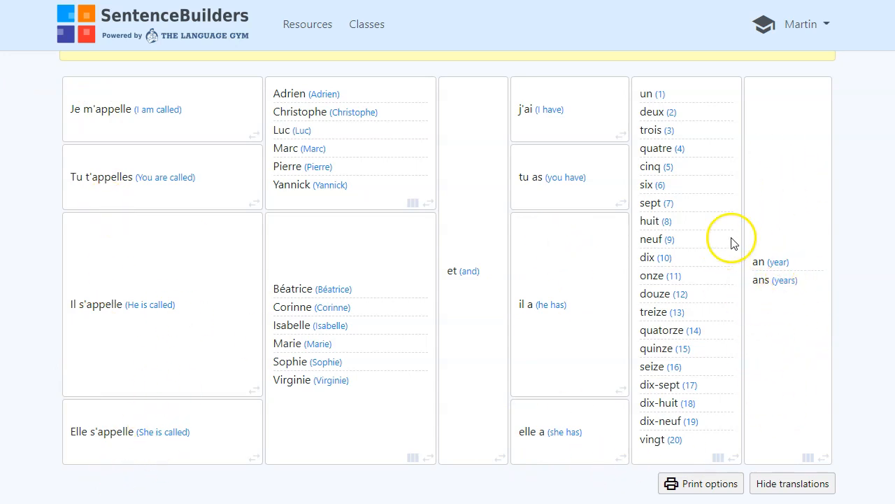
Split the sixth-column cell containing an and ans horizontally into four stacked cells
scroll(708, 217, up, 3)
scroll(705, 221, up, 10)
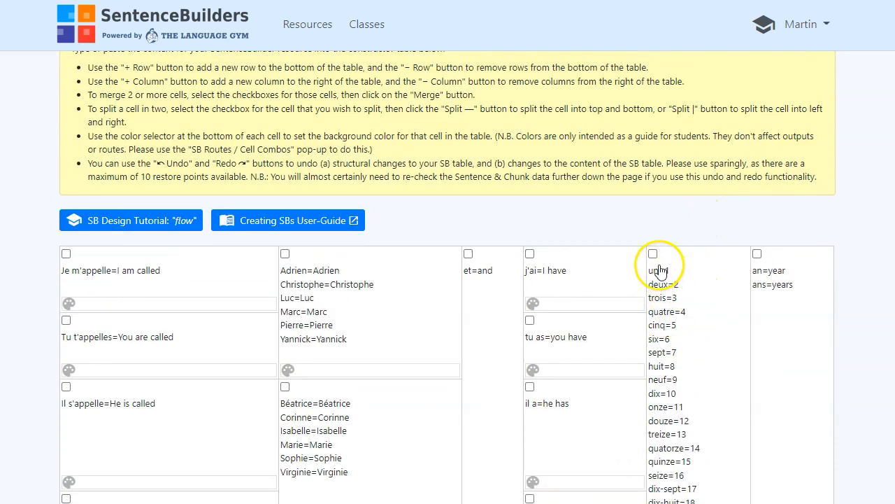
click(757, 253)
scroll(743, 310, down, 4)
click(315, 298)
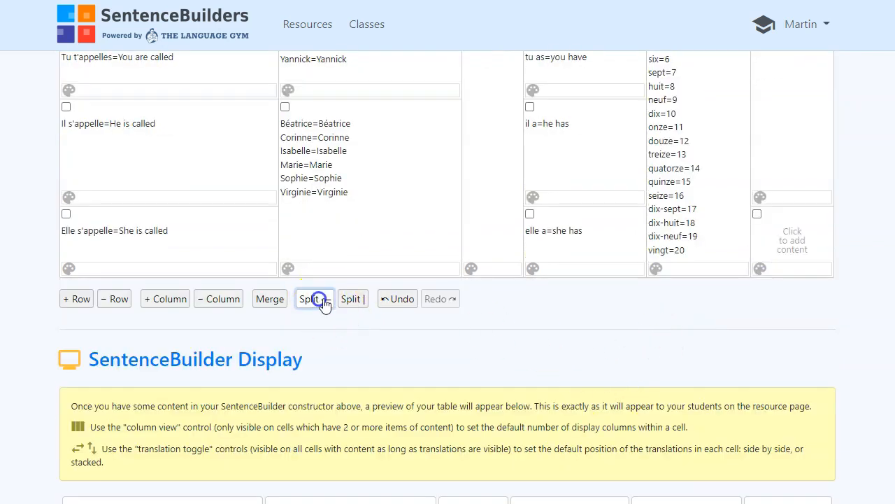
scroll(769, 154, up, 3)
click(756, 184)
scroll(600, 329, down, 3)
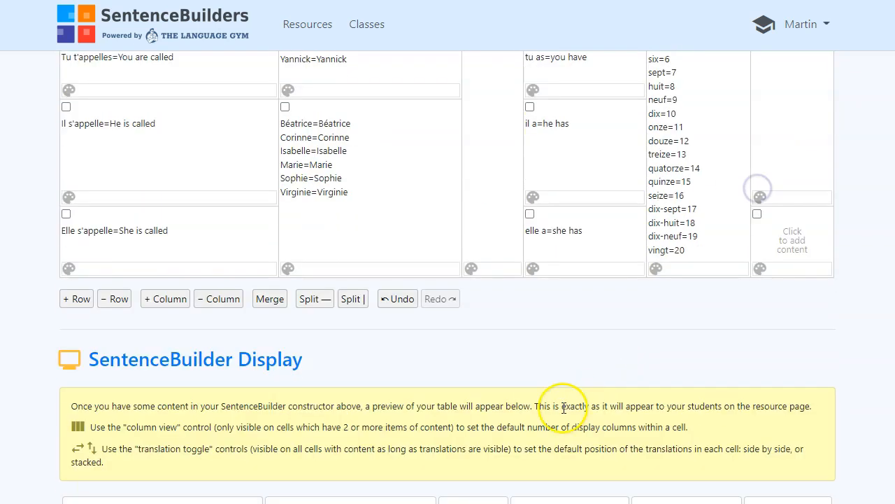
click(315, 299)
scroll(819, 149, up, 3)
click(755, 183)
scroll(461, 329, down, 3)
click(315, 299)
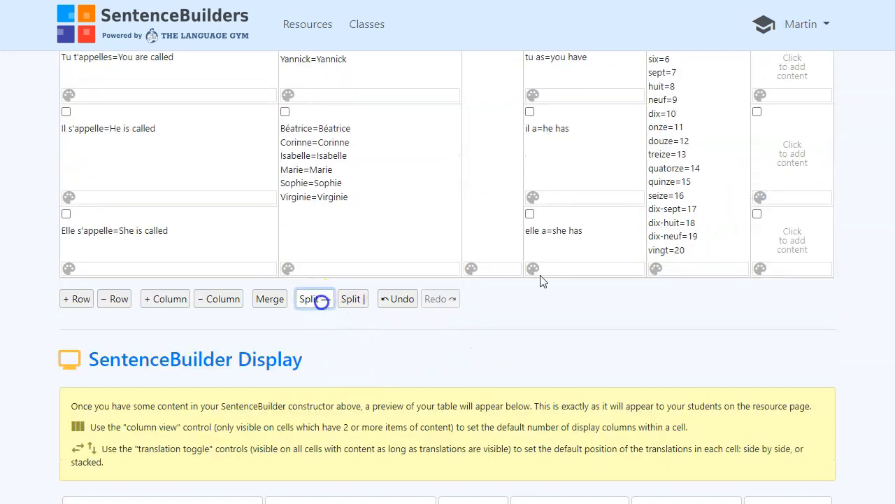
Merge the three empty cells below the an/ans cell in column 6 into one
scroll(765, 260, up, 2)
click(757, 181)
click(757, 252)
click(758, 355)
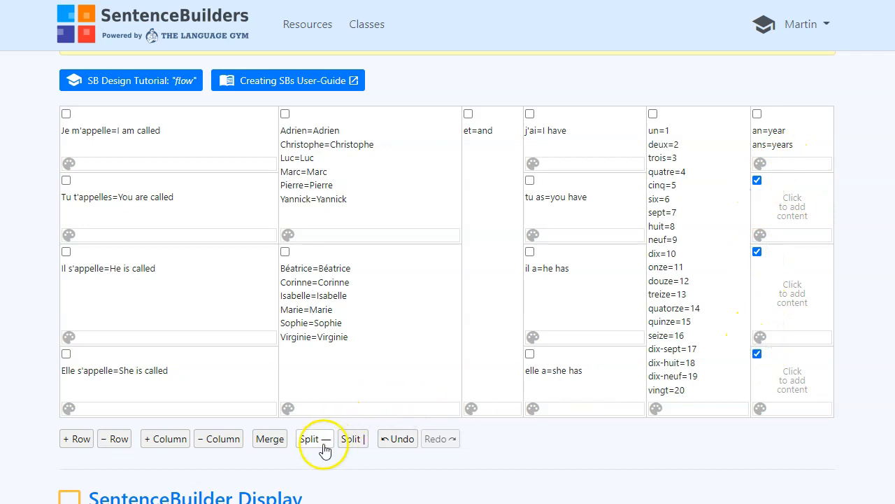
click(272, 440)
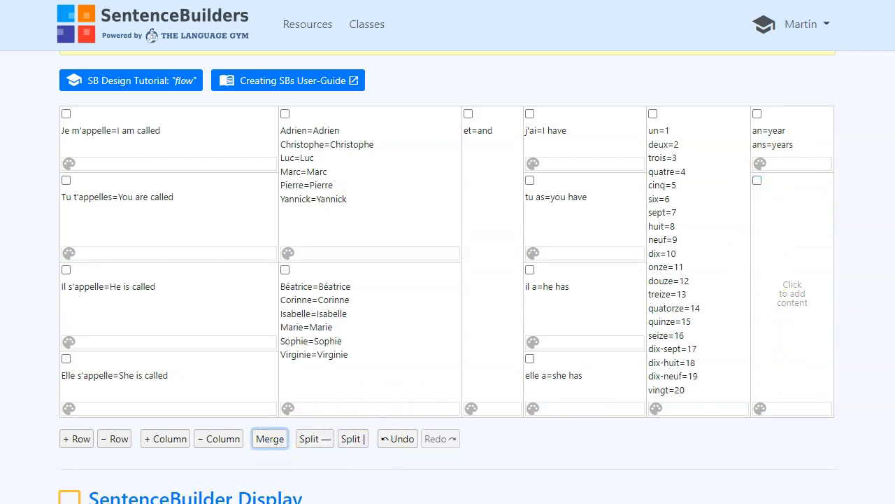
Copy and remove the "ans=years" line from row 1, column 6, keeping only "an=year"
click(786, 143)
drag(239, 267, 178, 266)
key(ctrl+c)
key(BackSpace)
key(BackSpace)
click(637, 424)
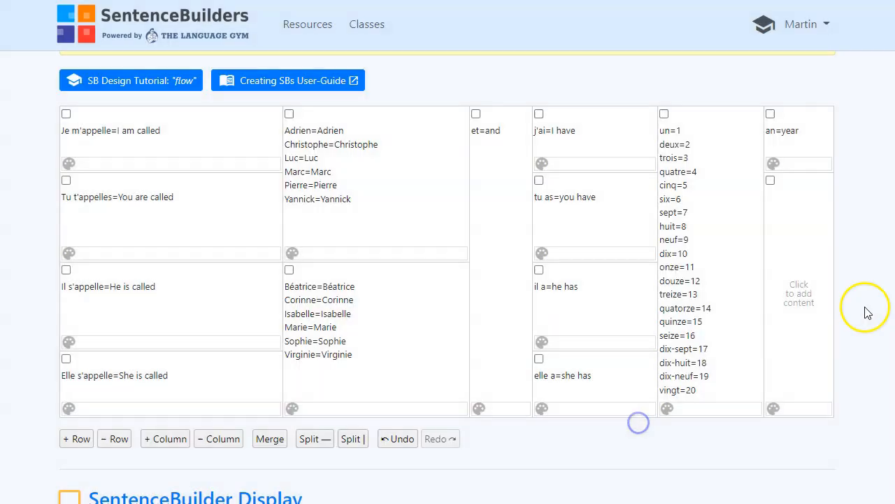
Fill row 2, column 6 with "ans=years"
click(817, 290)
key(ctrl+v)
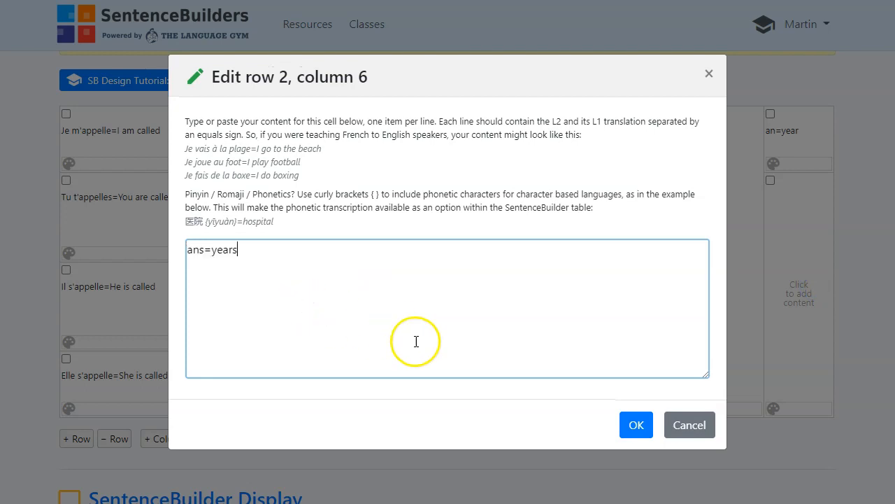
click(637, 424)
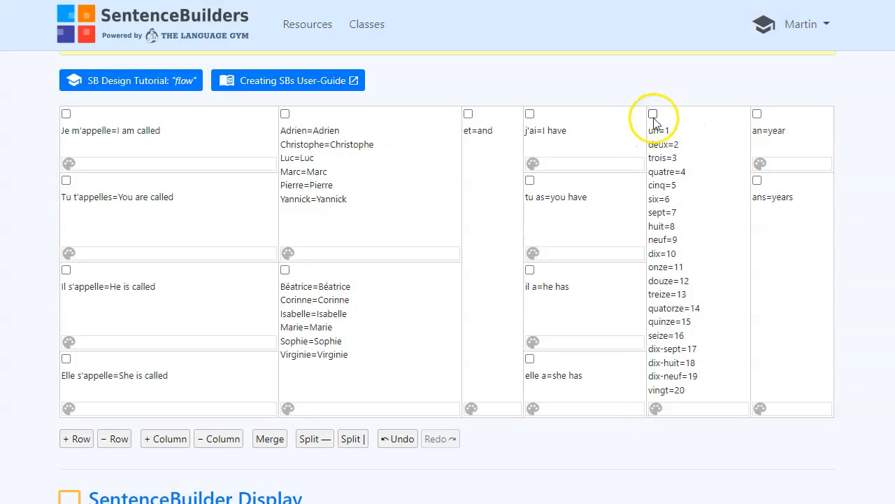
Split the fifth-column numbers cell horizontally into four stacked cells
click(314, 438)
click(661, 120)
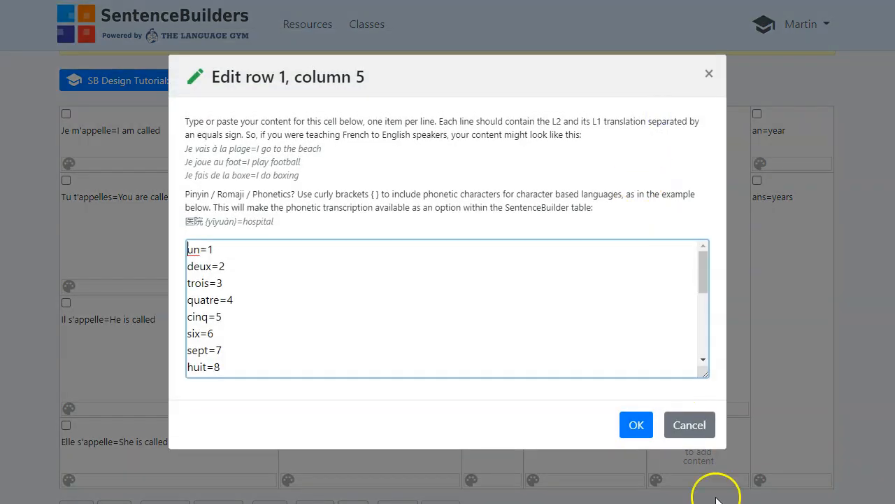
click(684, 435)
scroll(490, 322, down, 3)
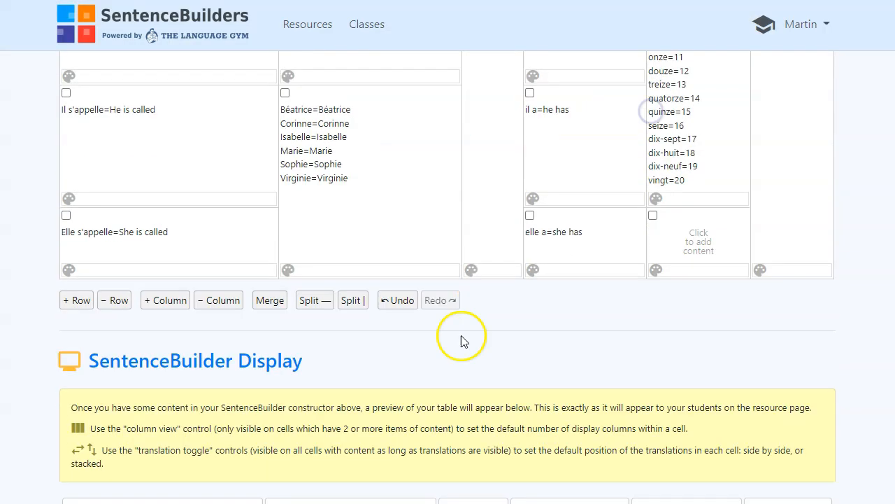
scroll(513, 220, up, 4)
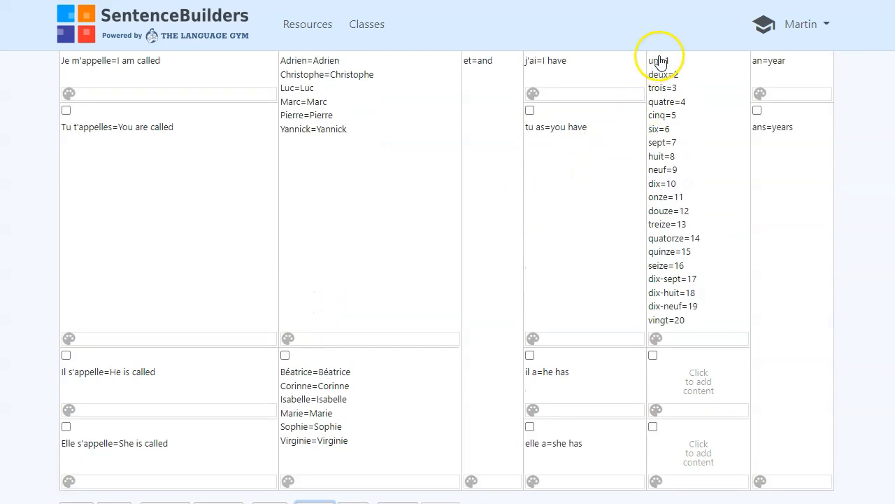
scroll(668, 105, up, 1)
click(653, 114)
scroll(635, 226, down, 2)
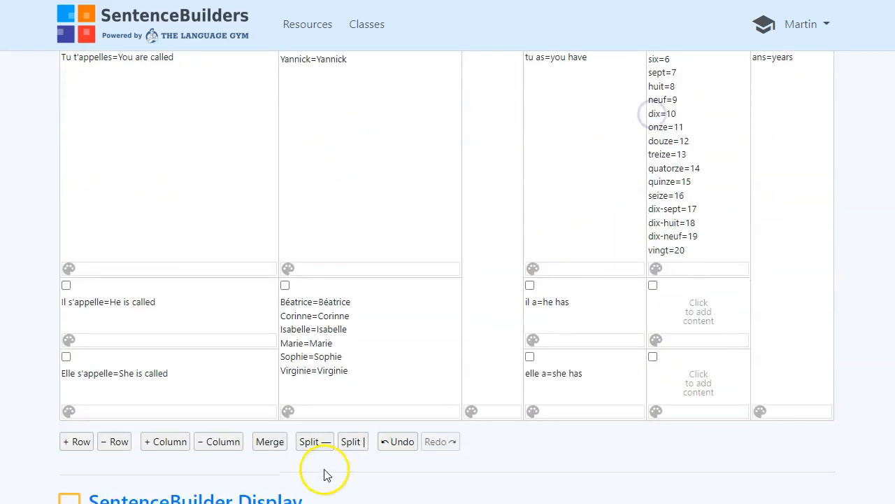
click(314, 441)
Merge the three empty cells below the numbers list in column 5 into one
click(652, 285)
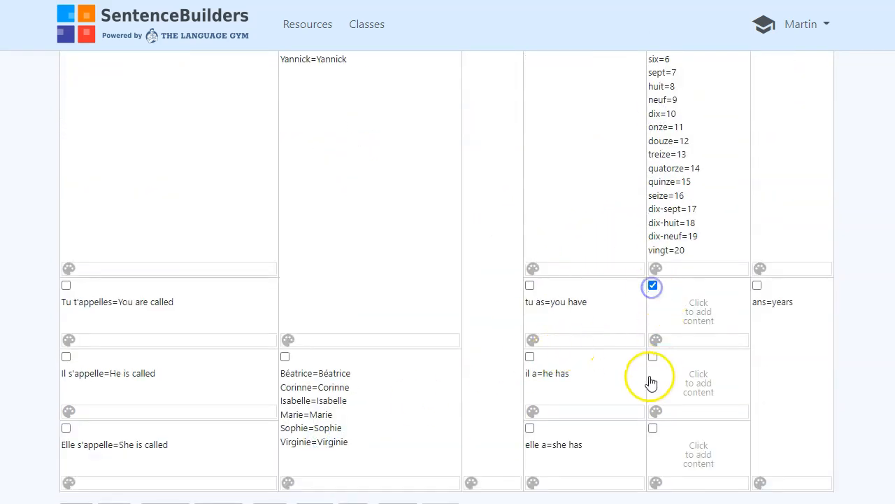
click(652, 357)
click(653, 428)
scroll(686, 419, down, 2)
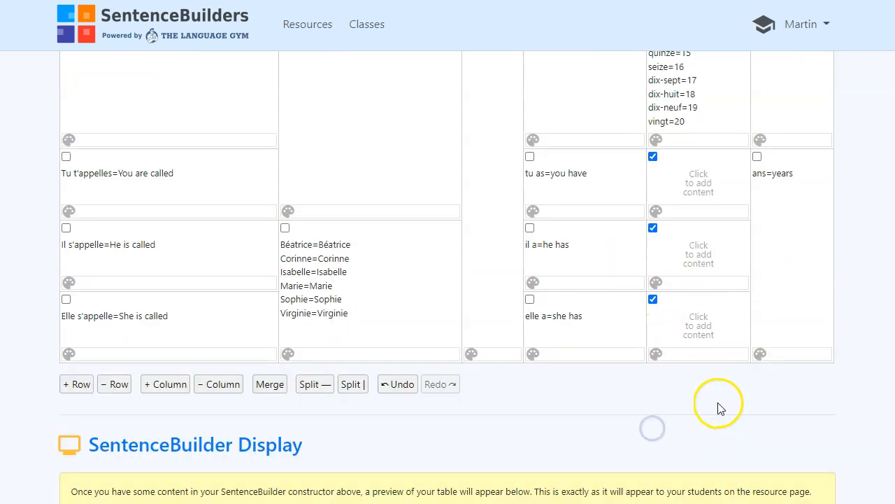
click(270, 373)
Copy and remove the lines "deux=2" to "vingt=20" from row 1, column 5, keeping only "un=1"
scroll(438, 273, up, 2)
click(694, 265)
drag(244, 363, 126, 249)
click(192, 265)
drag(189, 266, 336, 448)
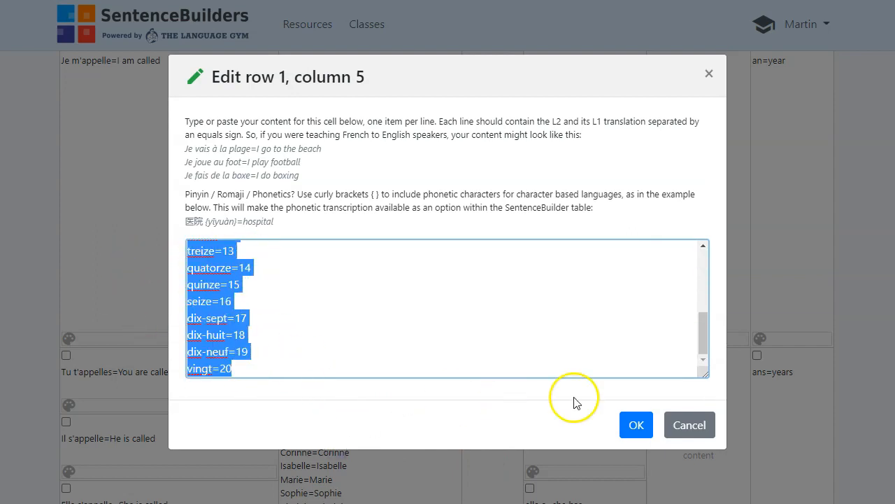
key(BackSpace)
click(645, 438)
Fill row 2, column 5 with the copied numbers from "deux=2" to "vingt=20"
click(699, 200)
key(ctrl+v)
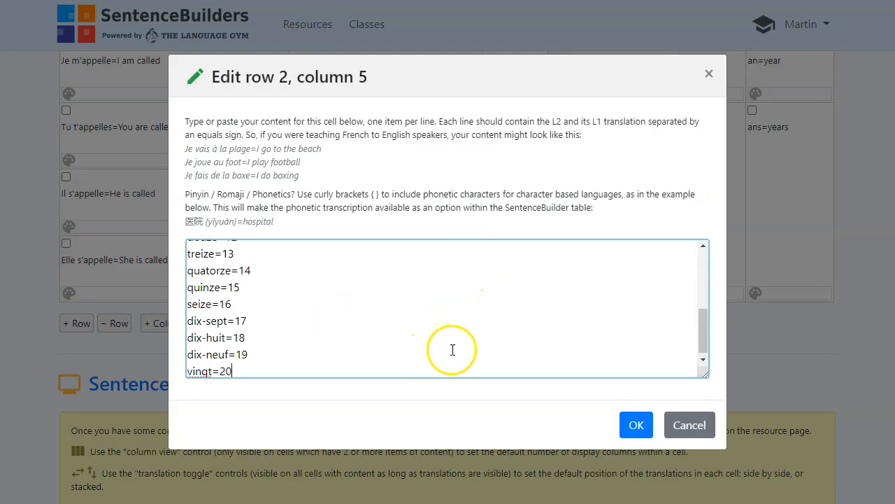
click(635, 426)
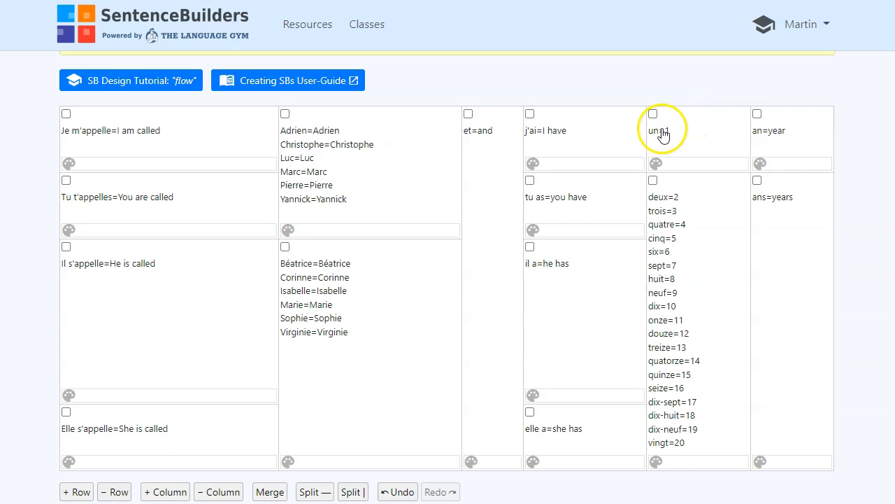
Merge the "un=1" and "an=year" cells in row 1 into a single cell
click(653, 114)
click(757, 114)
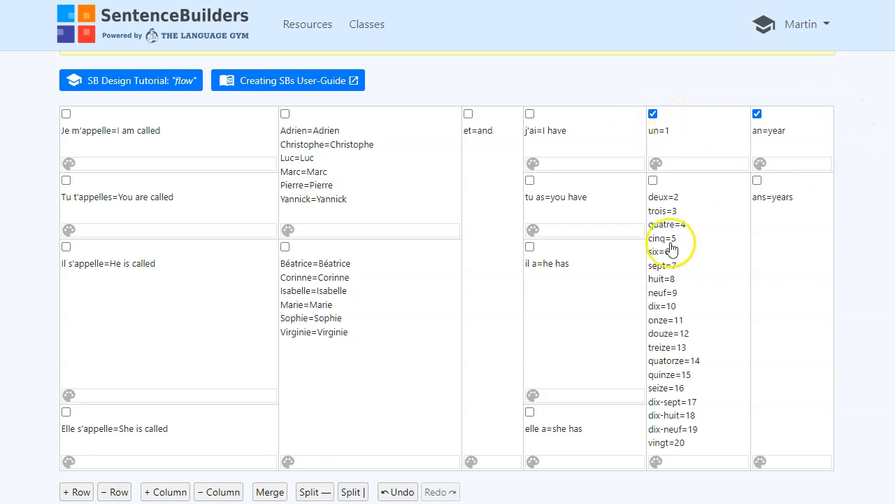
scroll(672, 250, down, 2)
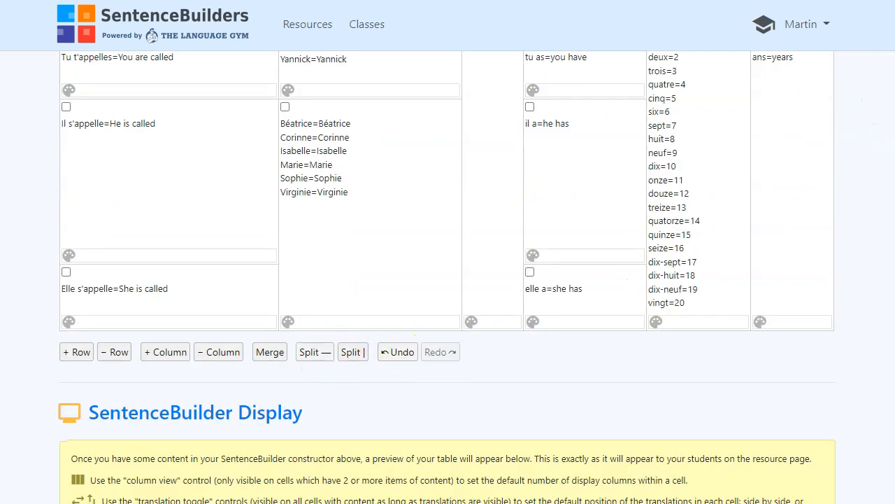
click(269, 352)
Edit the merged row 1, column 5 cell to contain only "un an=1 year", removing the "an=year" line
scroll(714, 265, up, 4)
click(745, 274)
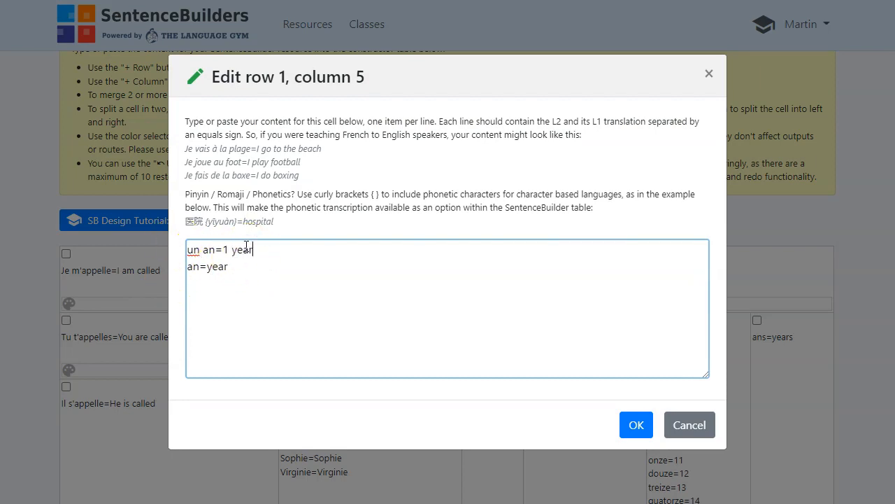
drag(245, 266, 172, 266)
key(BackSpace)
key(BackSpace)
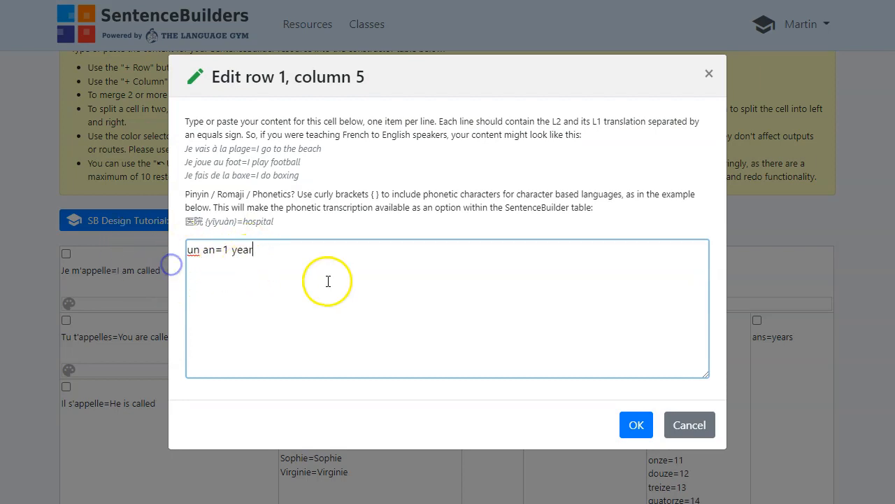
click(636, 426)
Examine the table preview for how the subject, name, verb and number cells line up across neighbouring columns
scroll(840, 280, down, 5)
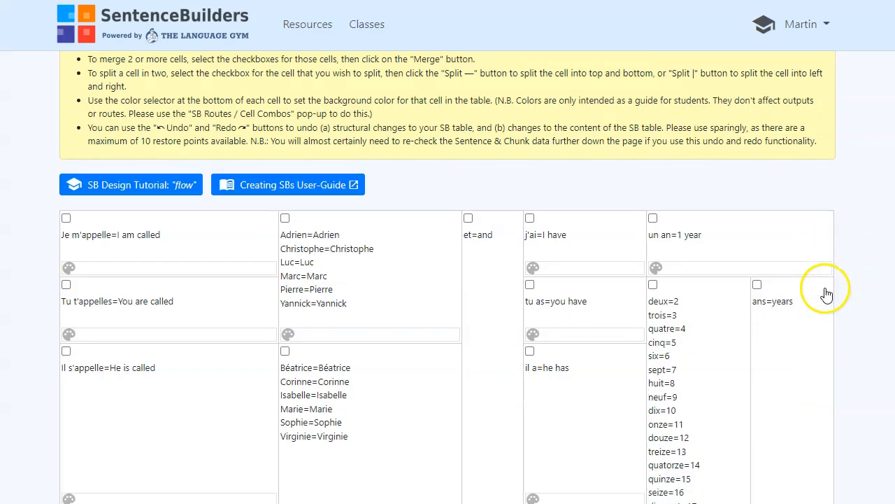
scroll(867, 267, down, 5)
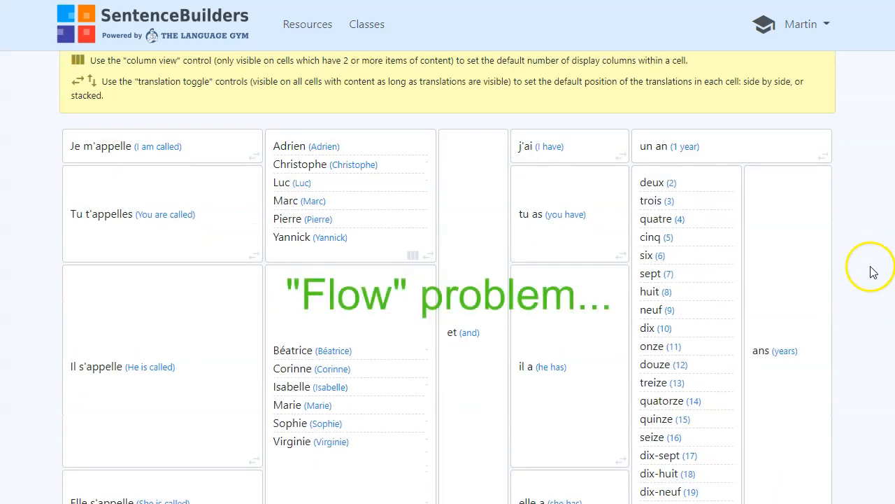
scroll(865, 259, up, 1)
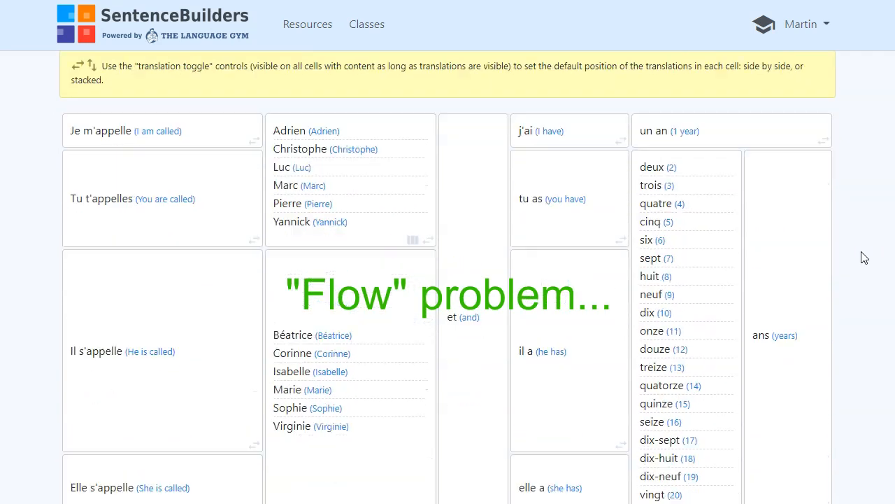
scroll(448, 277, down, 1)
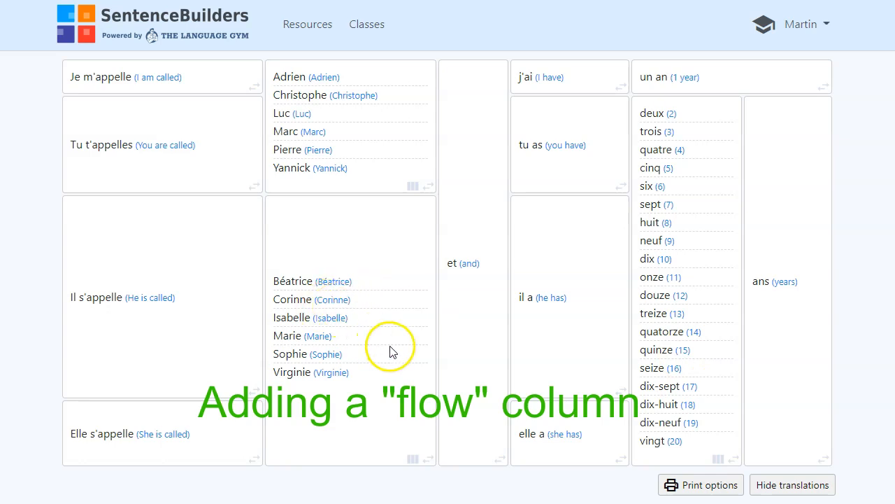
scroll(391, 342, down, 1)
scroll(390, 342, up, 1)
scroll(390, 341, down, 1)
scroll(390, 342, up, 1)
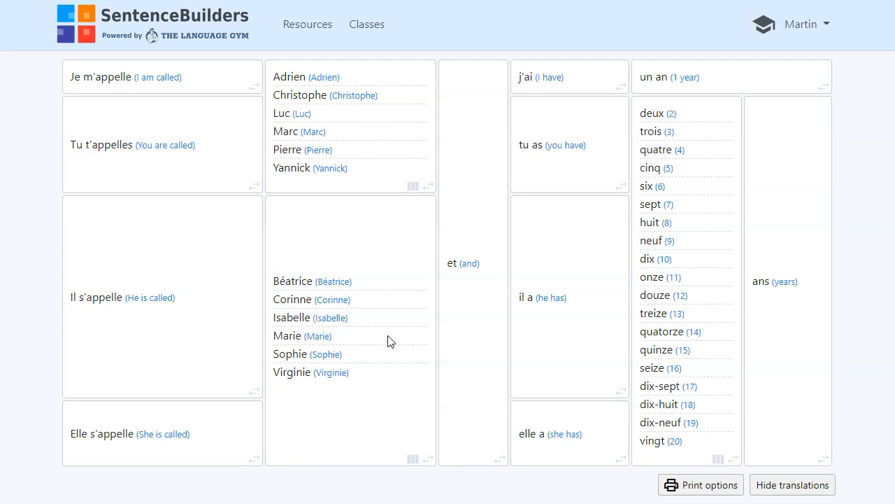
Insert a new empty column between the subject phrases and the names
scroll(391, 342, up, 6)
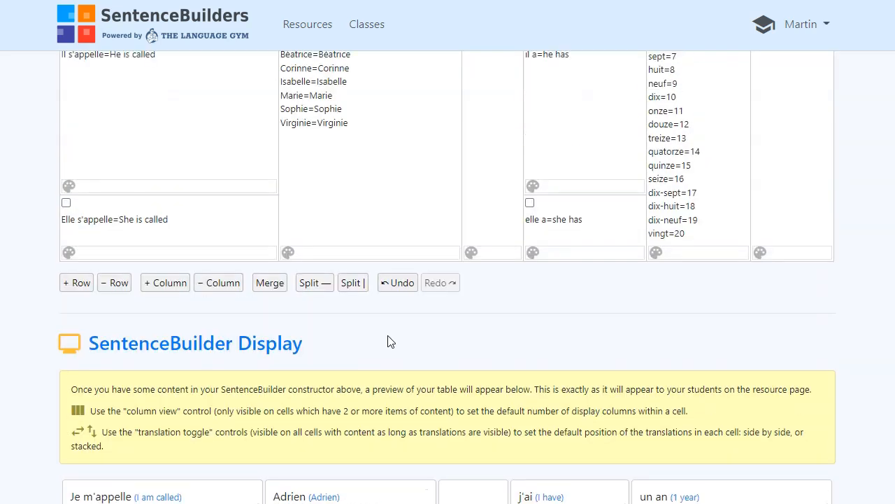
scroll(243, 422, down, 1)
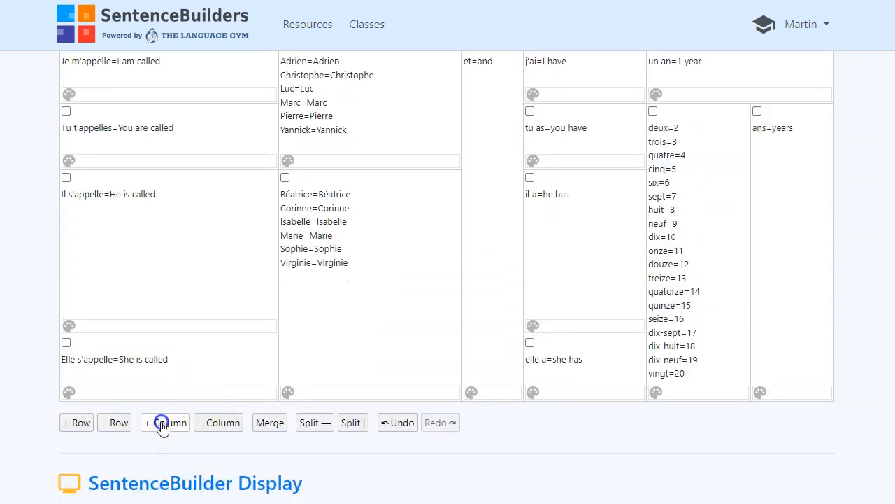
click(165, 423)
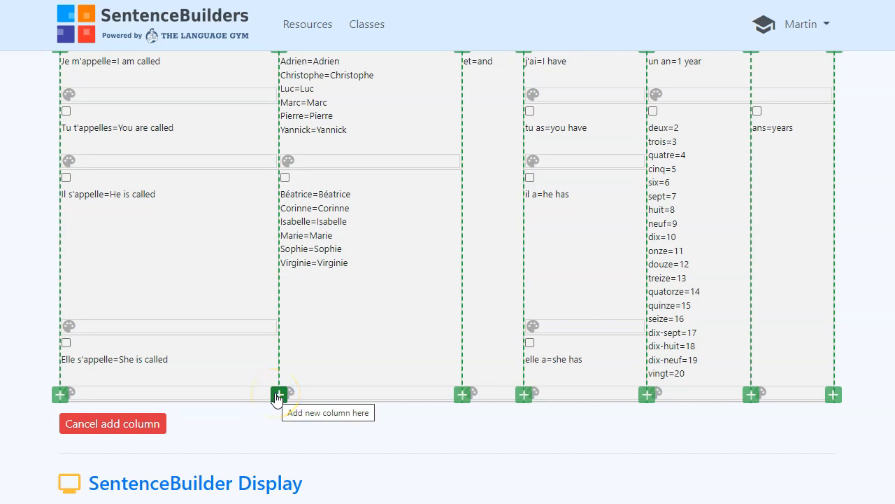
click(278, 395)
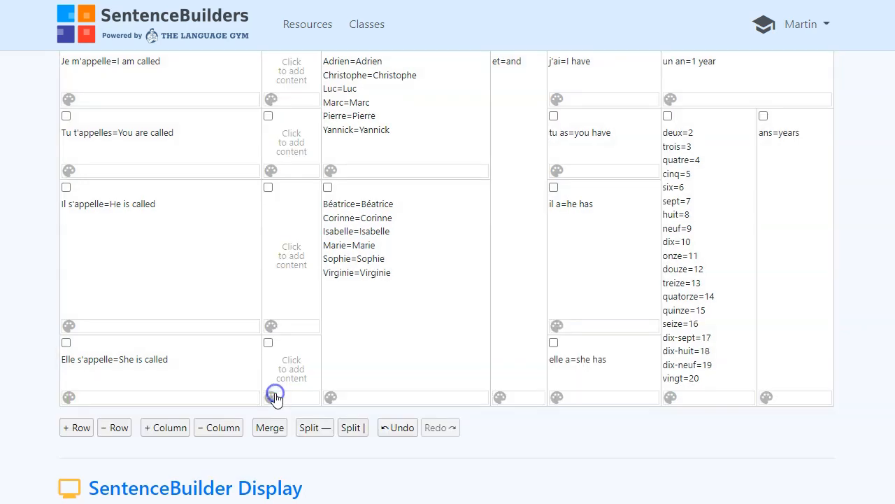
click(286, 365)
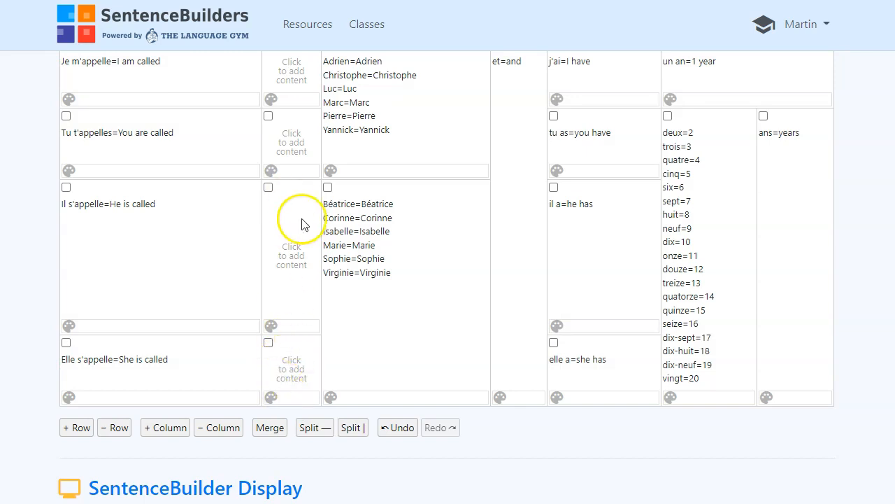
Merge the four empty cells of the column between the subject phrases and the names into one
scroll(344, 230, up, 2)
click(267, 183)
click(267, 256)
scroll(335, 262, down, 1)
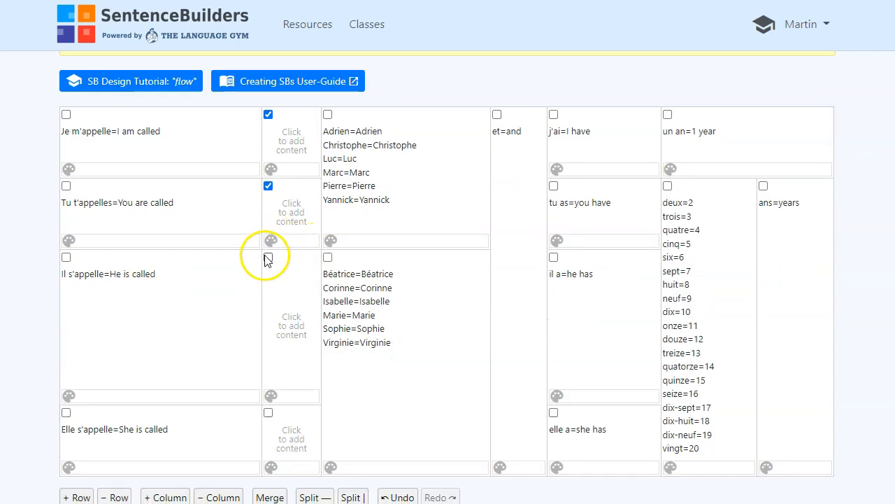
click(268, 412)
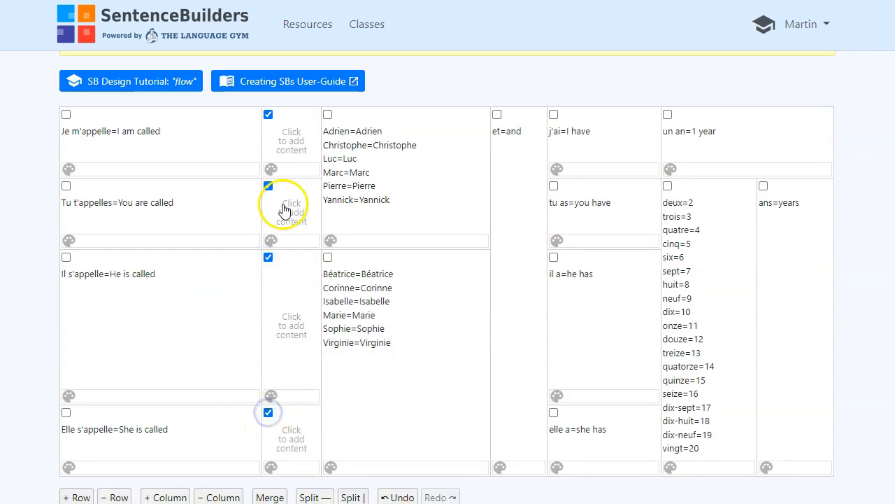
scroll(324, 336, down, 1)
scroll(324, 336, down, 3)
click(269, 287)
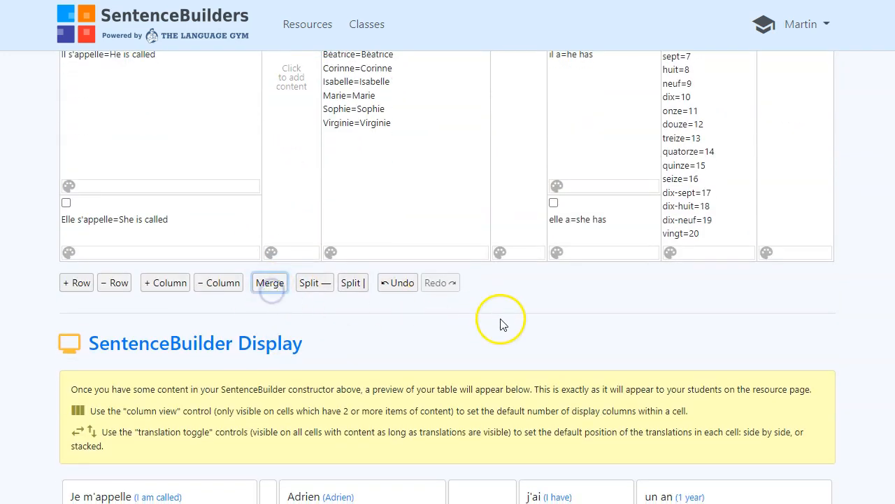
Examine the preview for how the blank flow column connects every subject phrase with both name groups
scroll(501, 325, down, 2)
scroll(500, 327, down, 4)
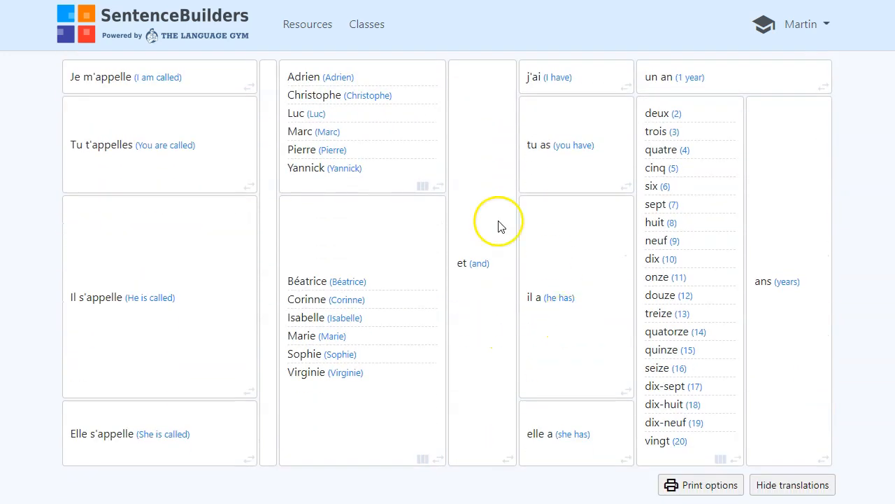
scroll(447, 294, up, 1)
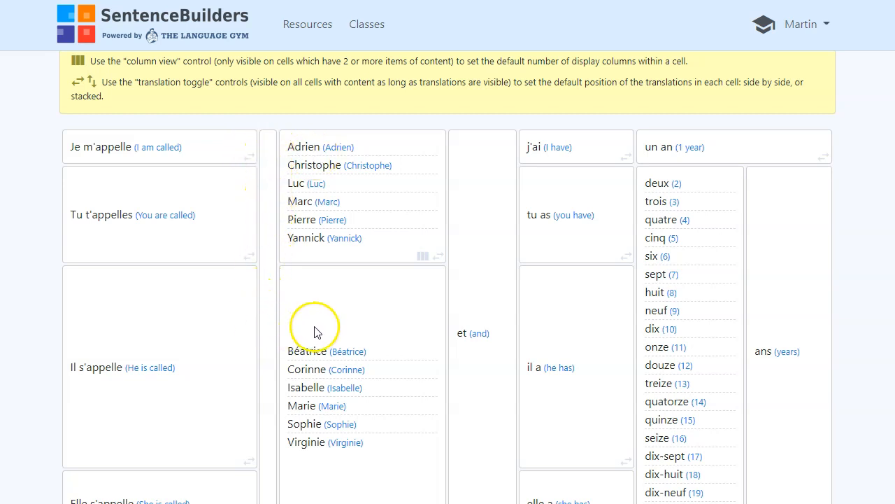
scroll(319, 331, down, 1)
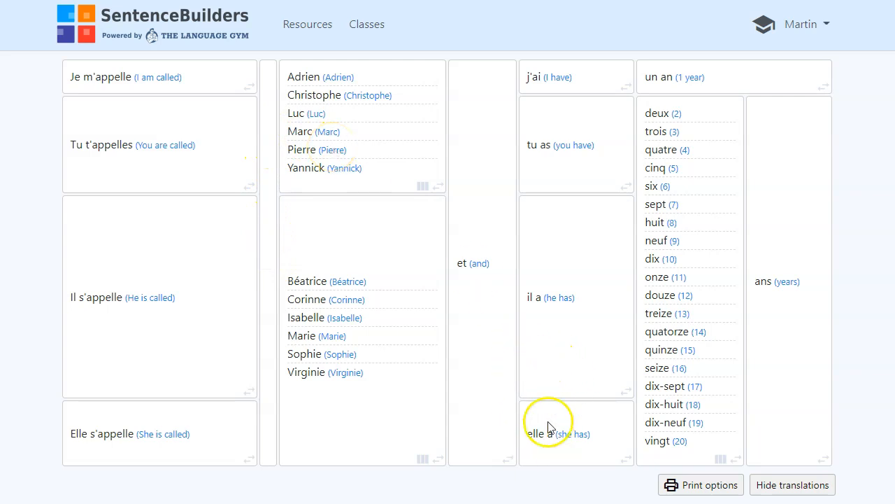
scroll(688, 354, up, 2)
scroll(673, 375, down, 2)
scroll(632, 316, up, 1)
scroll(632, 315, down, 1)
scroll(631, 315, down, 1)
scroll(629, 311, up, 5)
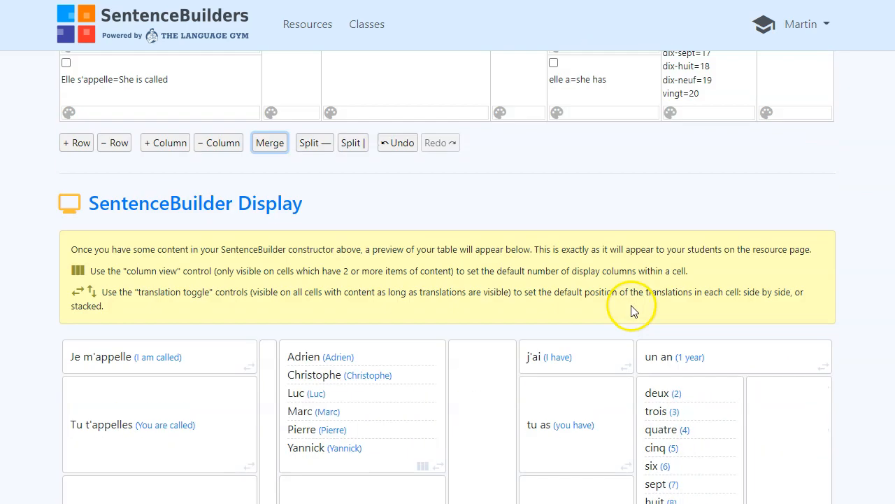
Insert a new empty column between the "avoir" verb forms and the numbers
scroll(633, 305, up, 1)
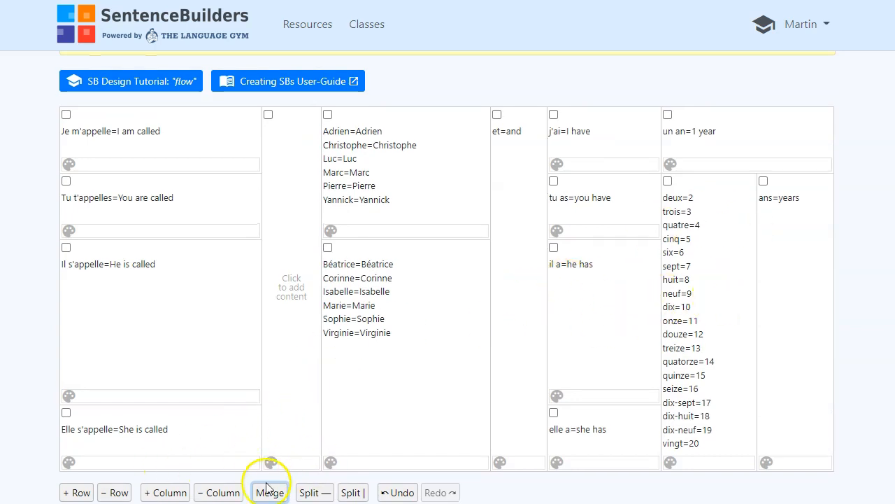
click(165, 492)
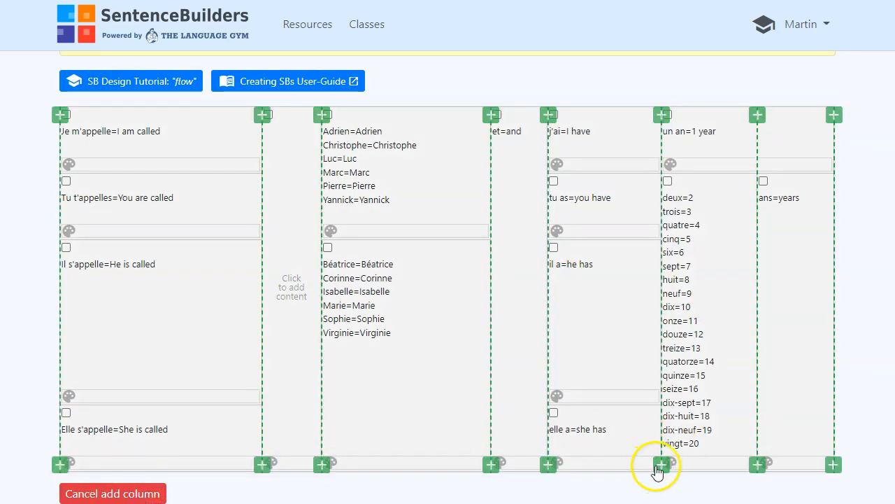
click(660, 464)
Merge the four empty cells of the column between the verb forms and the numbers into one
click(624, 114)
click(623, 185)
click(624, 412)
scroll(623, 413, down, 2)
click(270, 371)
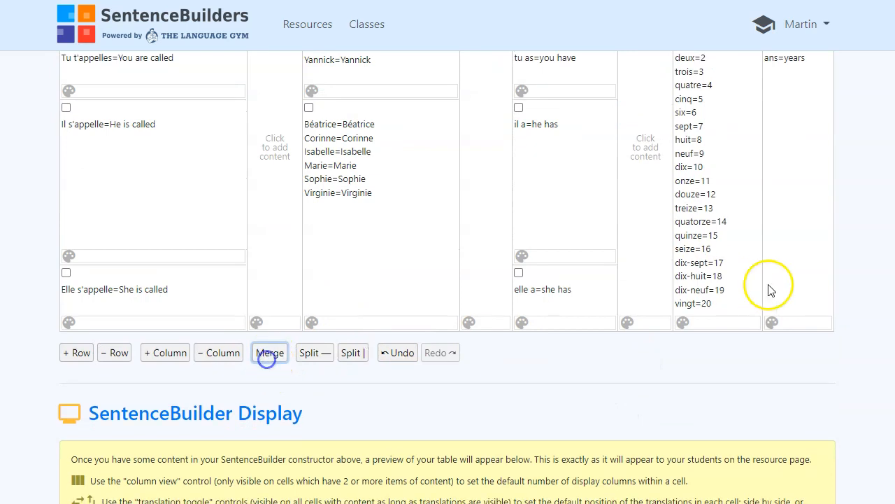
Show the "deux" to "vingt" numbers cell as 2 columns in the SentenceBuilder display
scroll(755, 334, up, 1)
scroll(761, 333, up, 1)
scroll(760, 328, down, 7)
scroll(760, 322, down, 2)
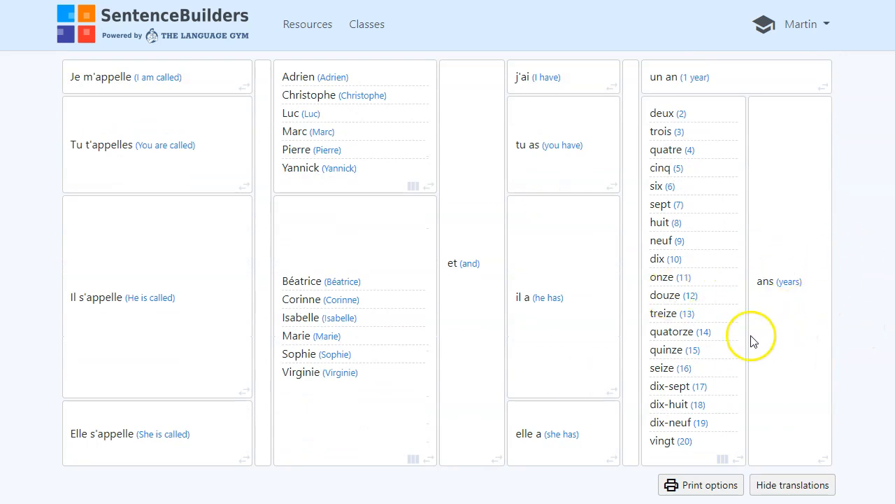
click(723, 462)
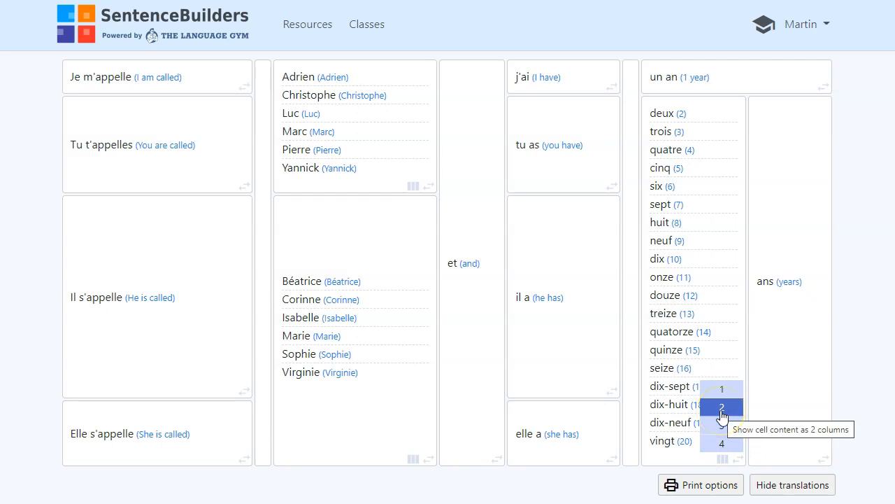
click(723, 462)
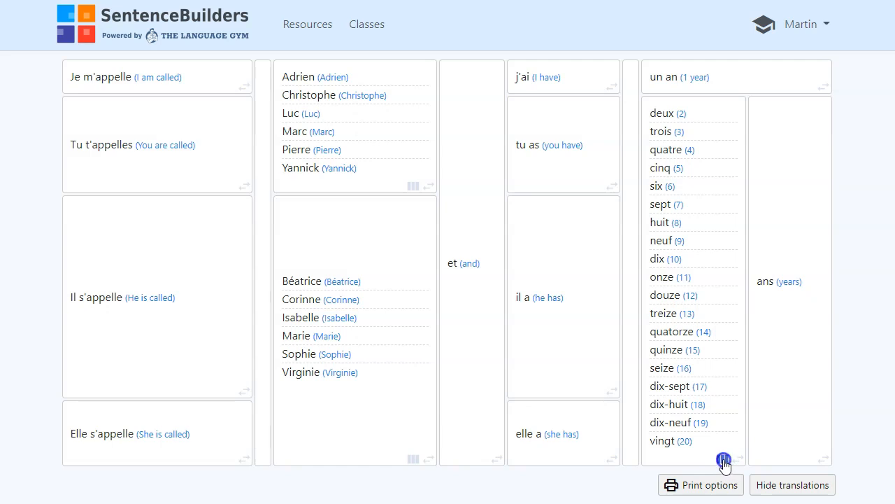
click(723, 461)
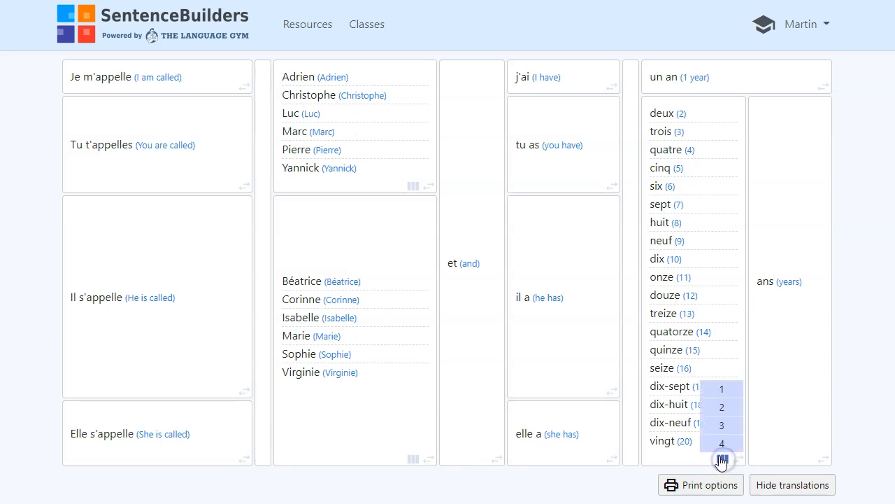
click(721, 407)
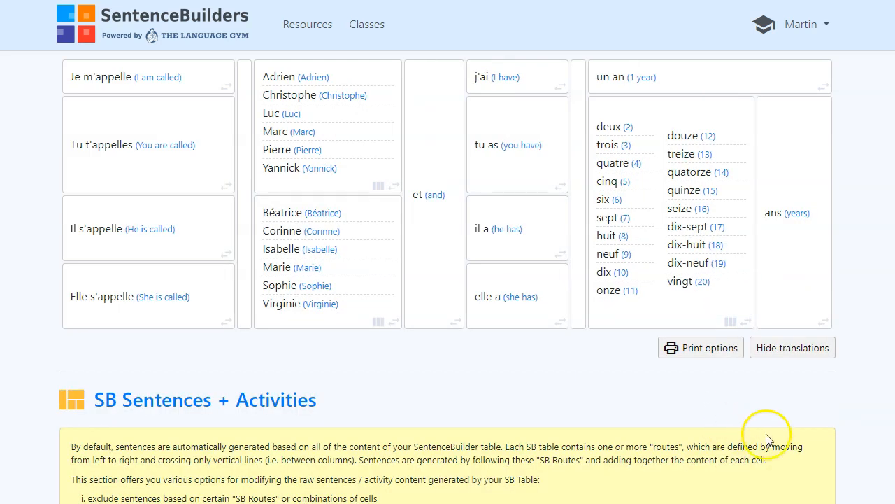
Stack the translations beneath the French text in the "et" and "ans" display cells
scroll(447, 277, up, 3)
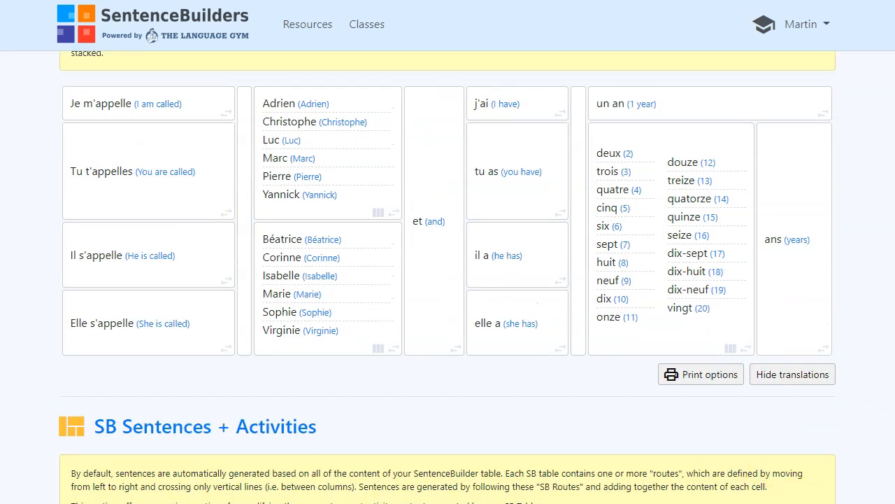
scroll(447, 277, down, 1)
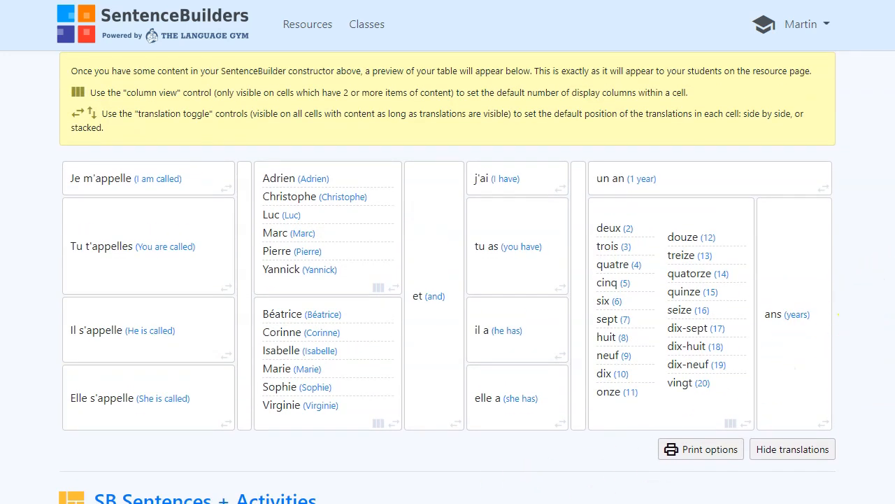
mouse_move(600, 503)
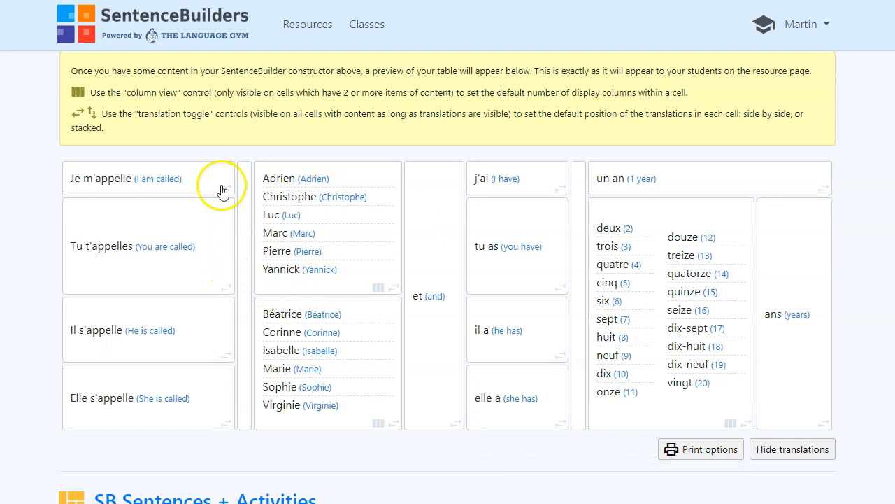
click(456, 426)
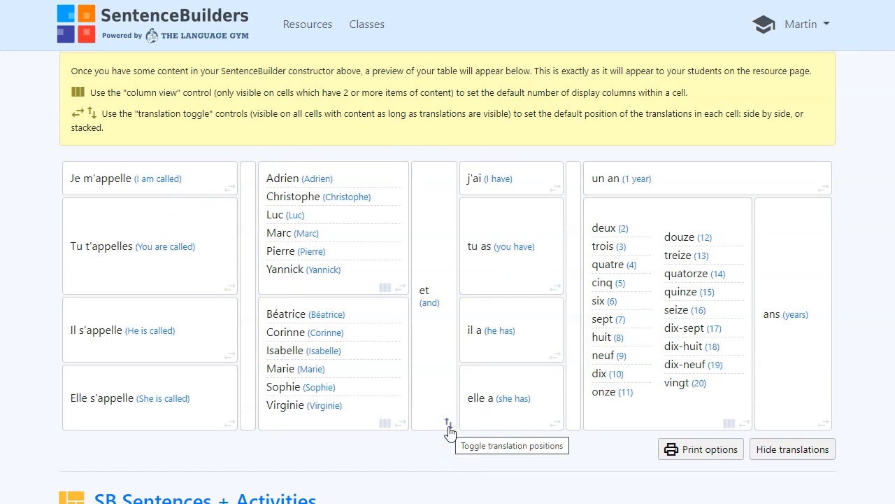
click(824, 425)
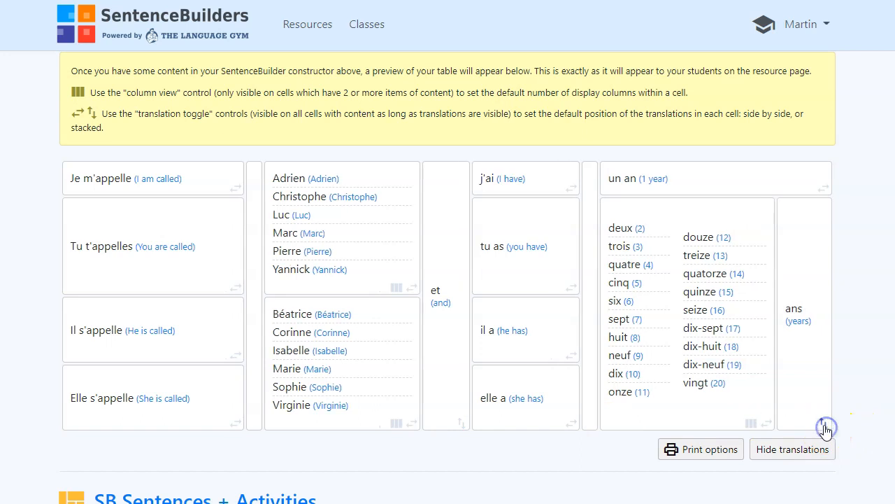
Stack the translations in the four verb display cells, "elle a", "il a", "tu as" and "j'ai"
click(571, 423)
click(573, 352)
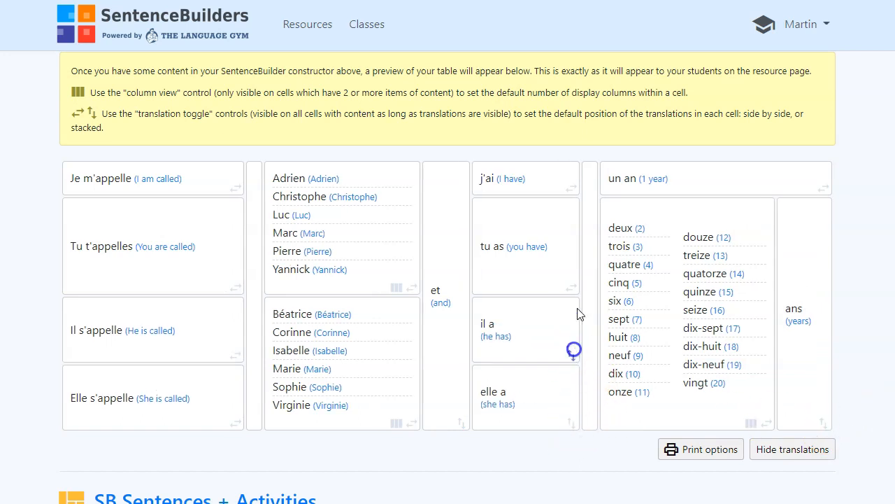
click(572, 287)
click(563, 189)
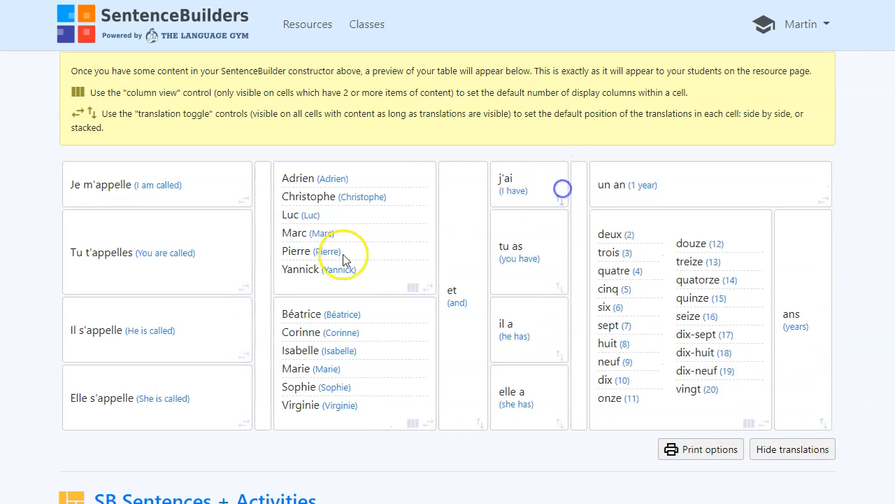
Stack the translations beneath the French in the "Je m'appelle", "Tu t'appelles", "Il s'appelle" and "Elle s'appelle" display cells
click(243, 201)
click(244, 287)
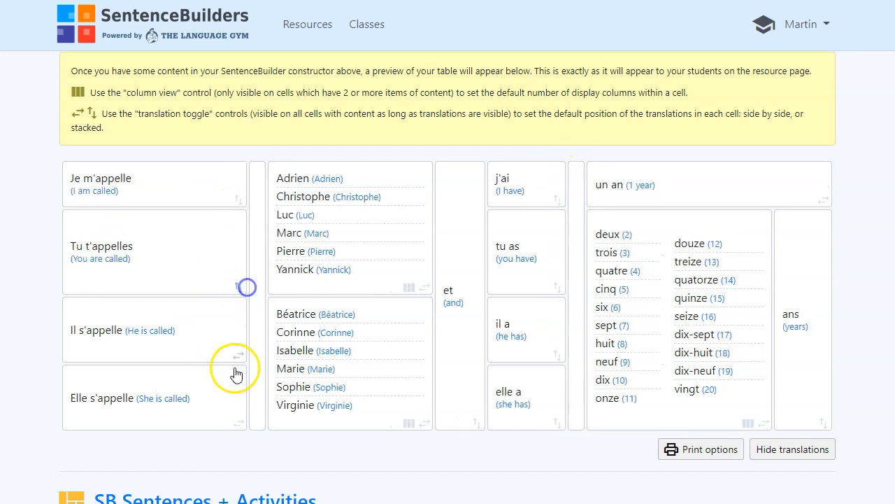
click(239, 355)
click(238, 422)
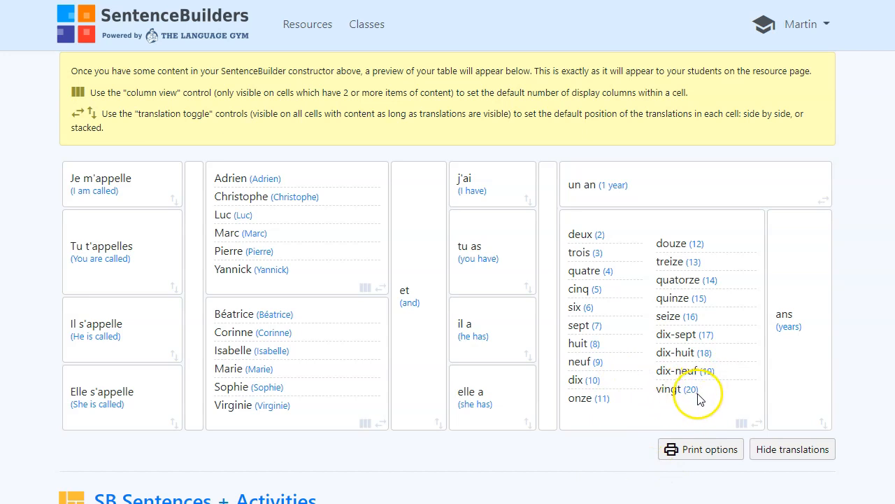
Set the background of the boys' names cell to light blue and the girls' names cell to light pink in the constructor table
scroll(689, 403, up, 1)
scroll(685, 410, down, 2)
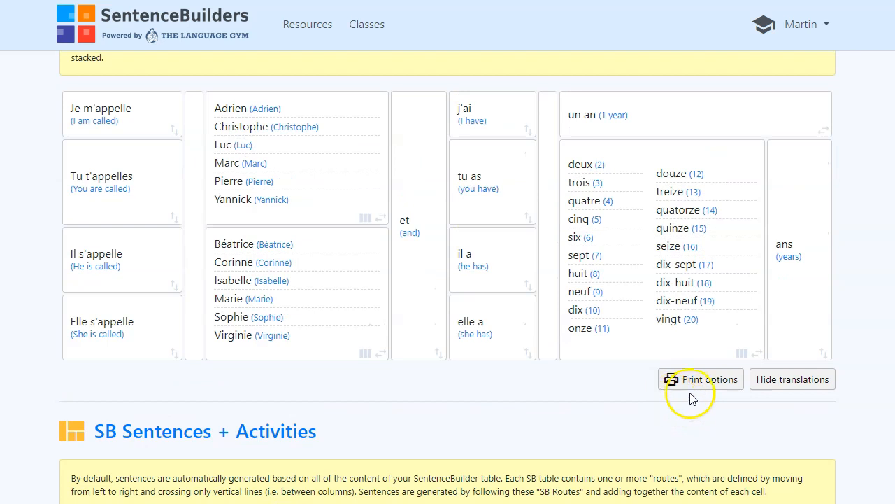
scroll(685, 406, down, 2)
scroll(688, 392, up, 1)
scroll(688, 392, down, 1)
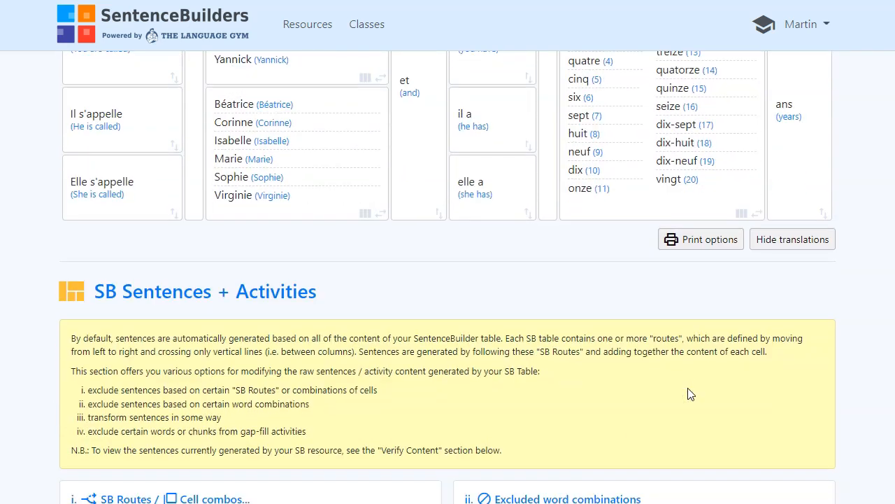
scroll(689, 393, down, 1)
scroll(688, 394, down, 1)
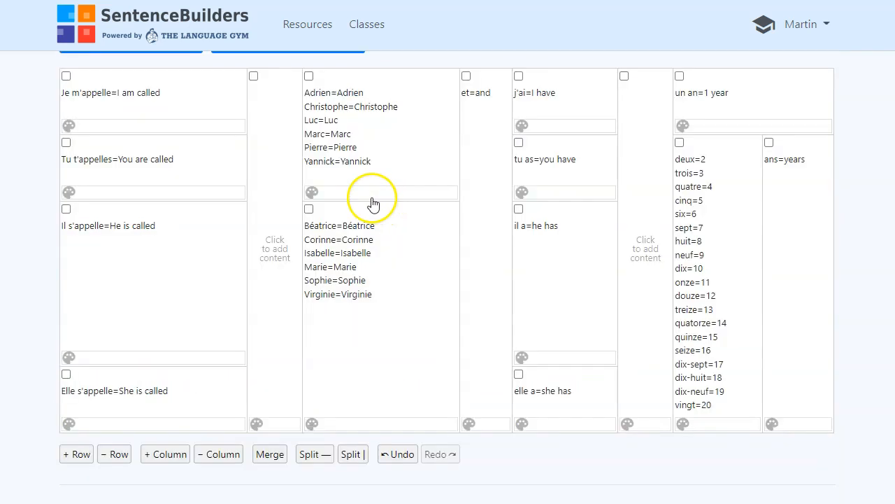
click(367, 194)
click(384, 263)
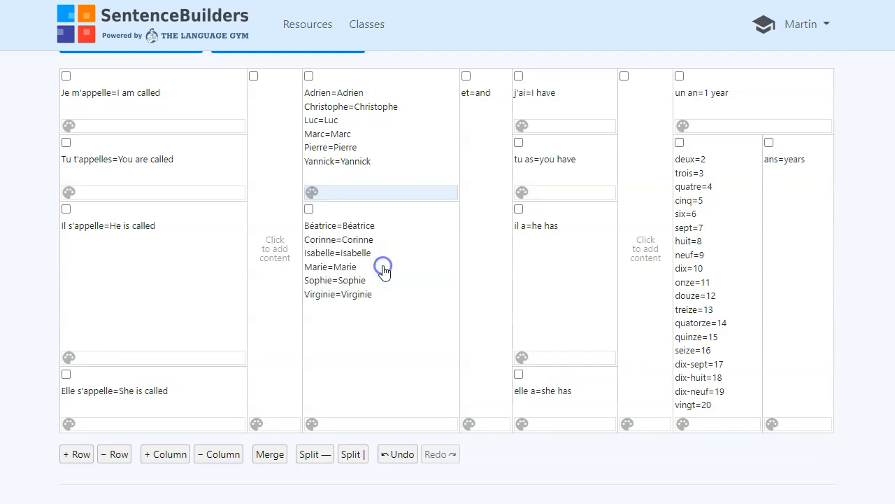
click(378, 425)
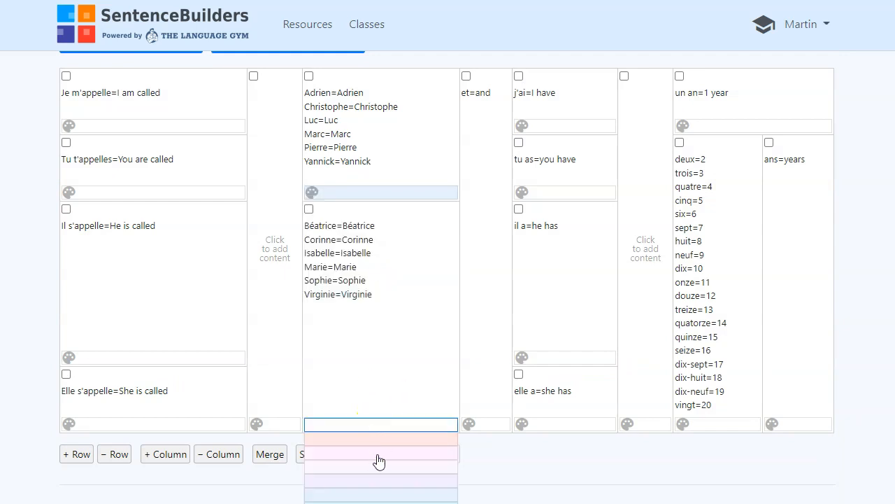
click(379, 460)
scroll(372, 364, down, 1)
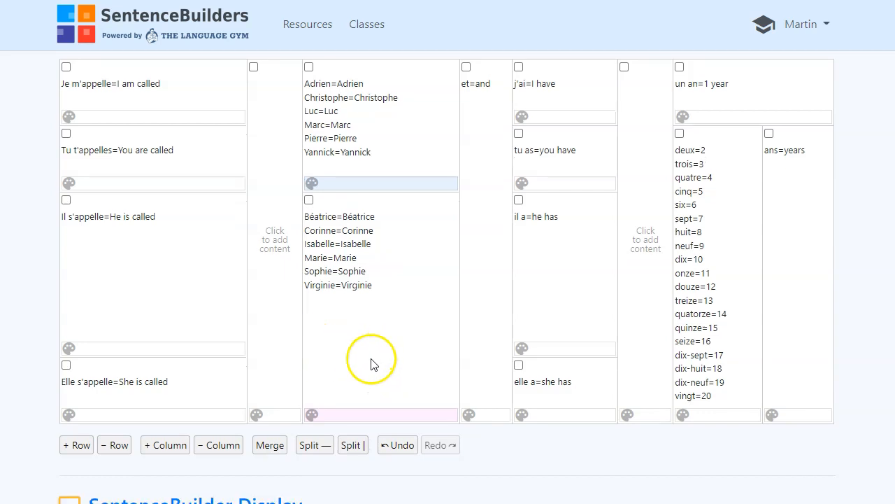
Set the background of the "Il s'appelle" cell to light blue and the "Elle s'appelle" cell to light pink
scroll(371, 364, down, 2)
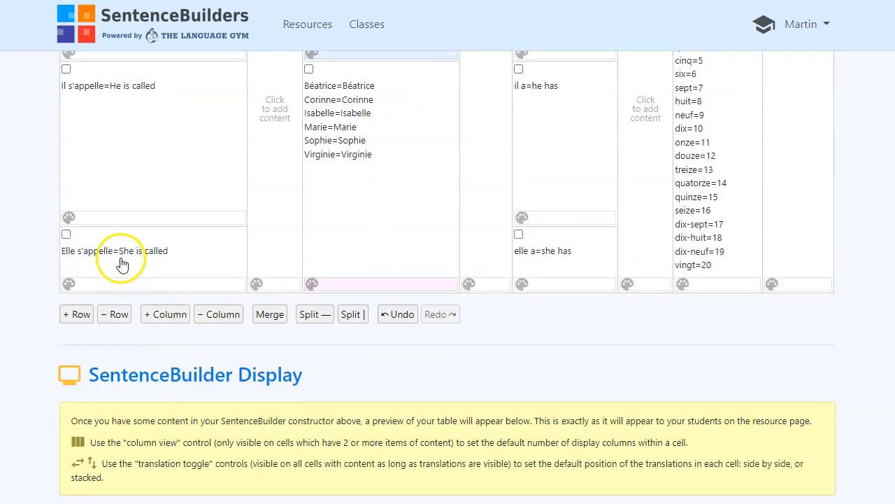
click(137, 217)
click(157, 292)
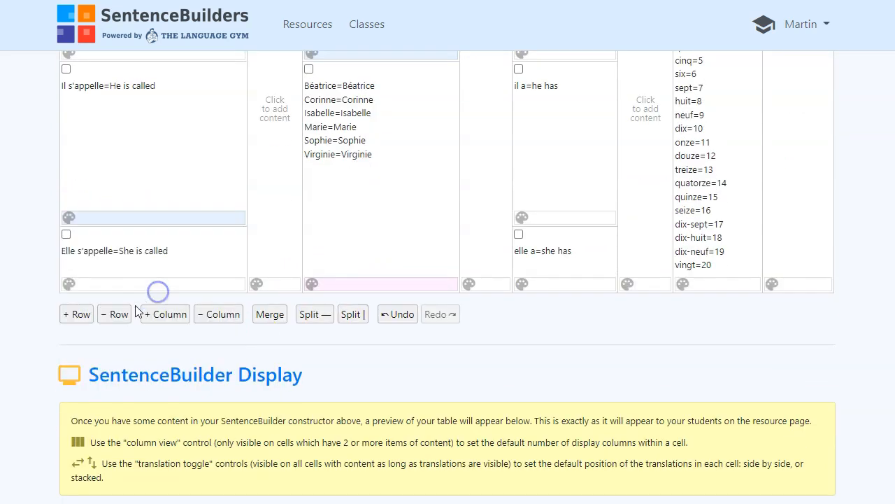
click(139, 285)
click(163, 313)
Set the background of the "il a" cell to light blue and the "elle a" cell to light pink
scroll(532, 332, up, 1)
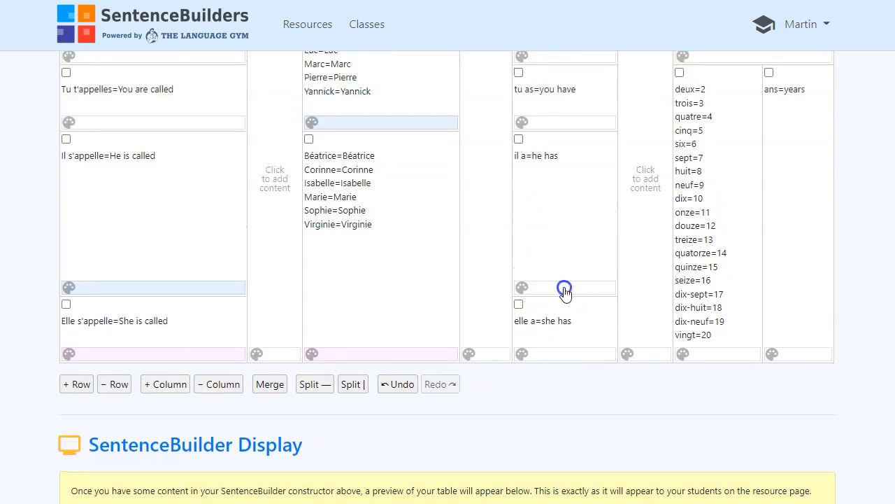
click(564, 289)
click(564, 359)
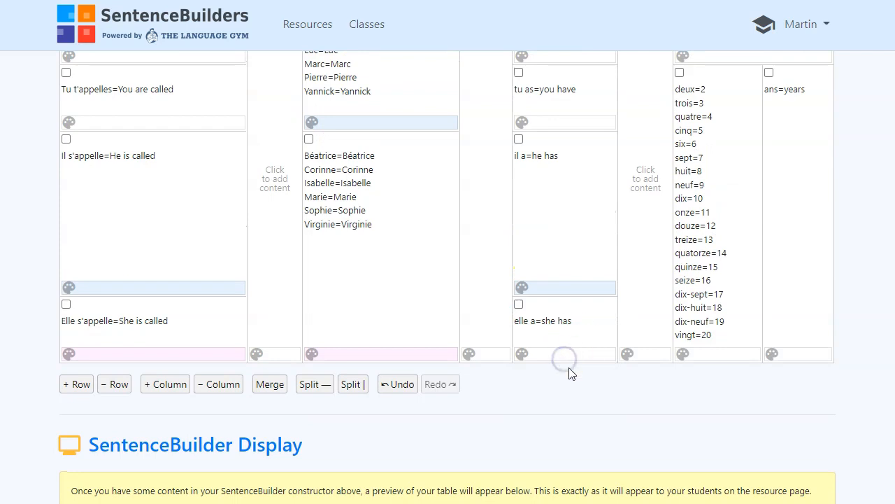
click(561, 359)
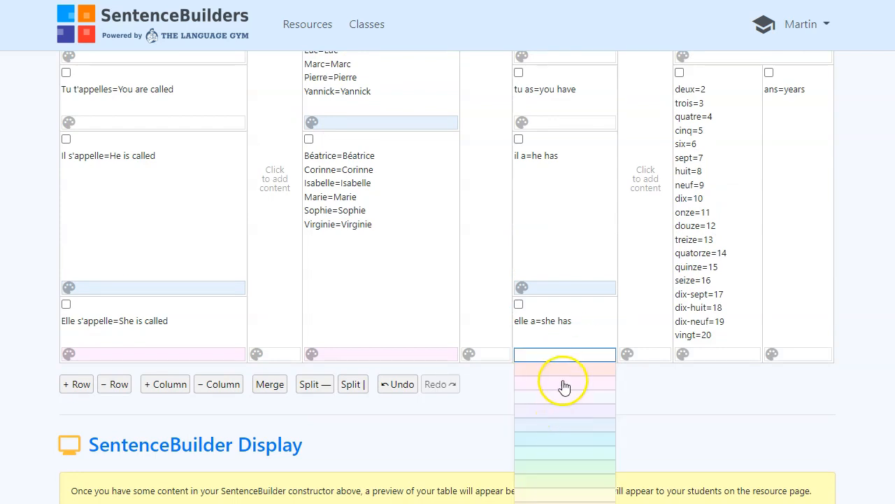
click(564, 384)
Set light yellow backgrounds for the "deux" to "vingt" numbers cell, the "ans" cell and the "un an" cell
scroll(779, 312, down, 3)
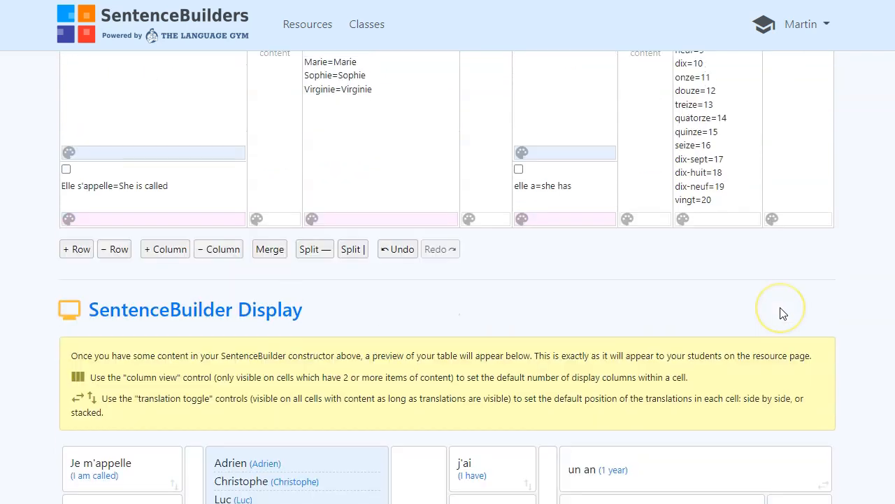
scroll(782, 312, down, 3)
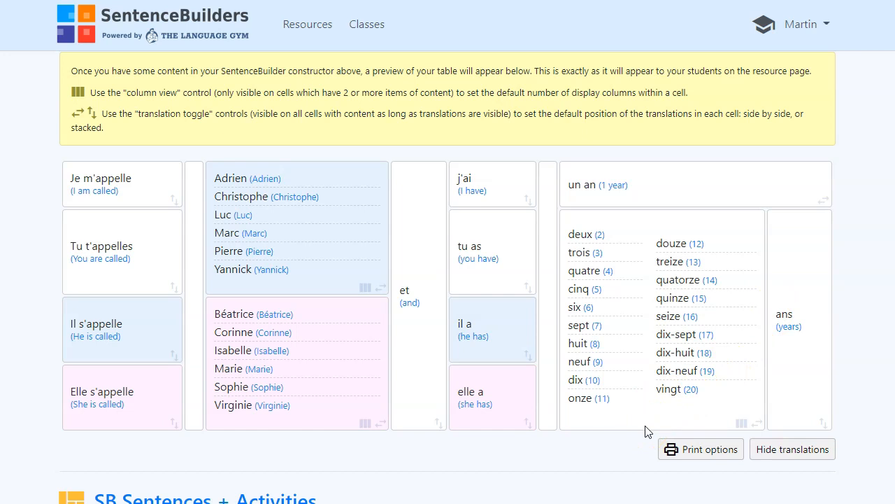
scroll(629, 287, up, 5)
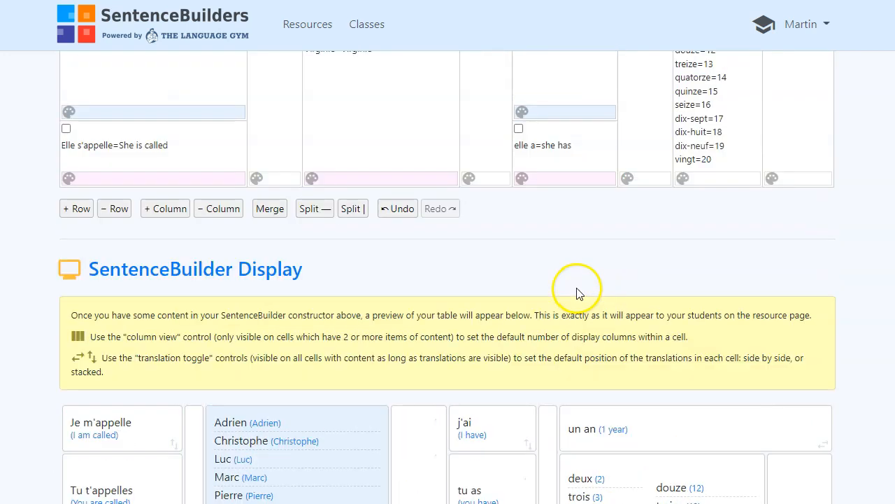
click(709, 286)
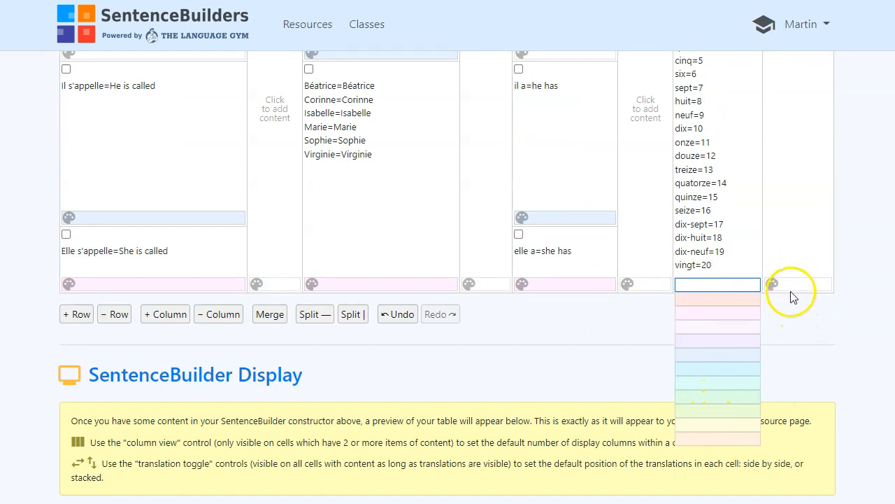
click(712, 426)
click(796, 288)
click(799, 423)
scroll(801, 308, up, 2)
scroll(794, 293, up, 2)
click(737, 269)
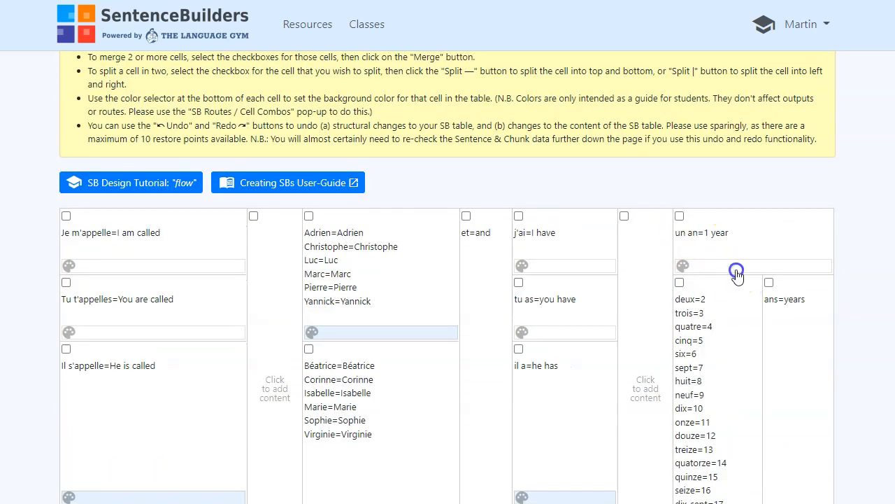
click(729, 409)
Open the SB Routes settings for editing from the SB Sentences + Activities section
scroll(847, 329, down, 10)
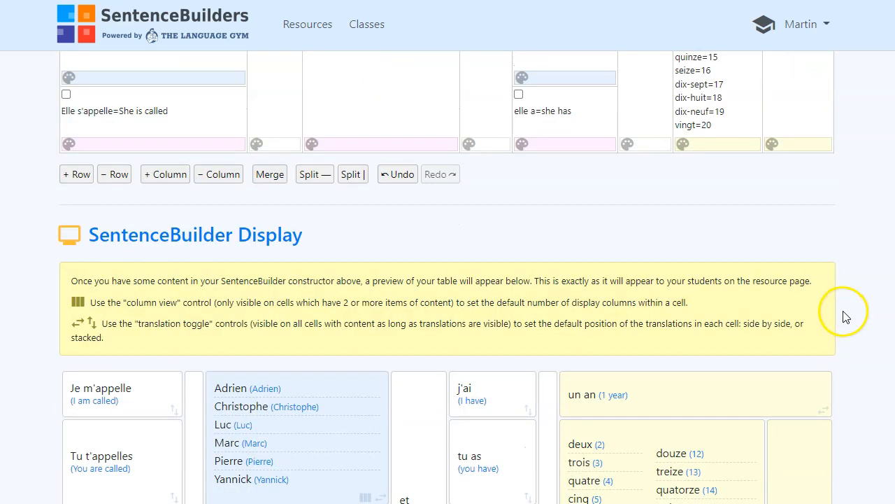
scroll(842, 315, up, 1)
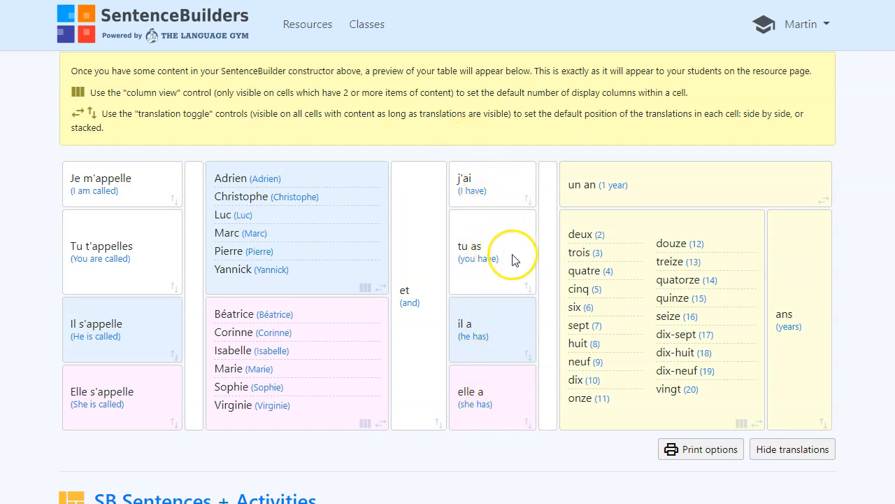
scroll(598, 289, down, 1)
scroll(598, 291, down, 4)
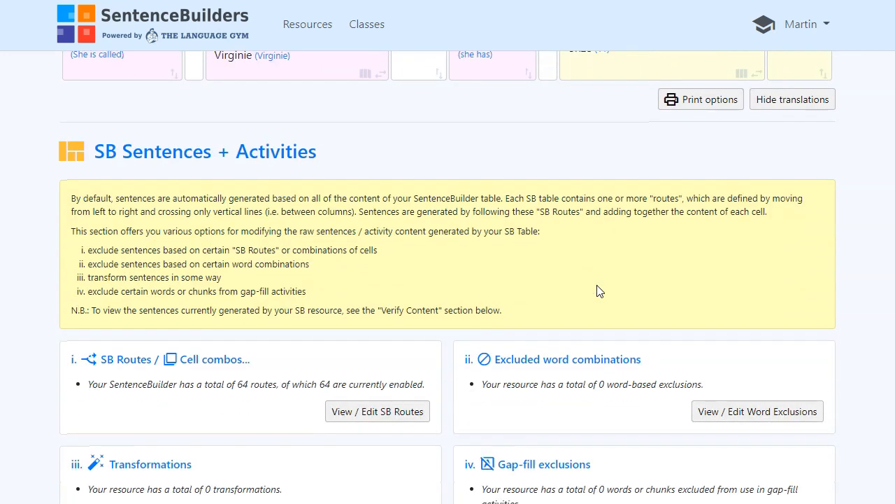
scroll(657, 273, down, 2)
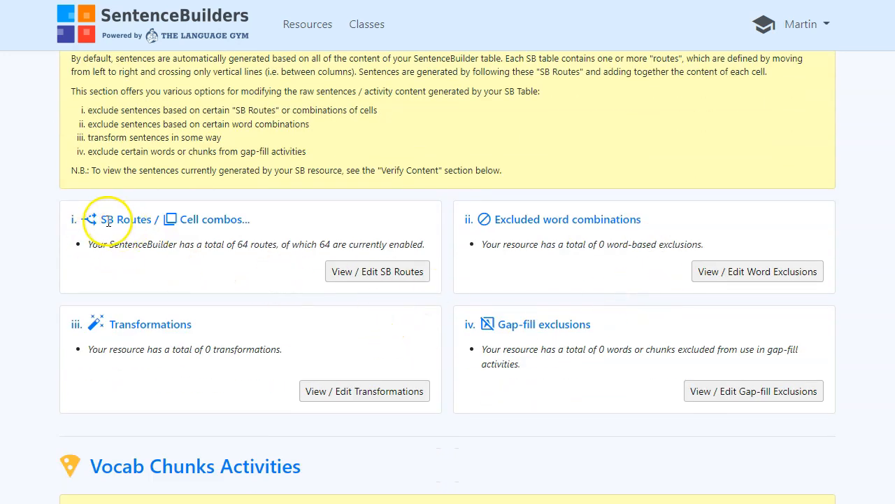
click(377, 274)
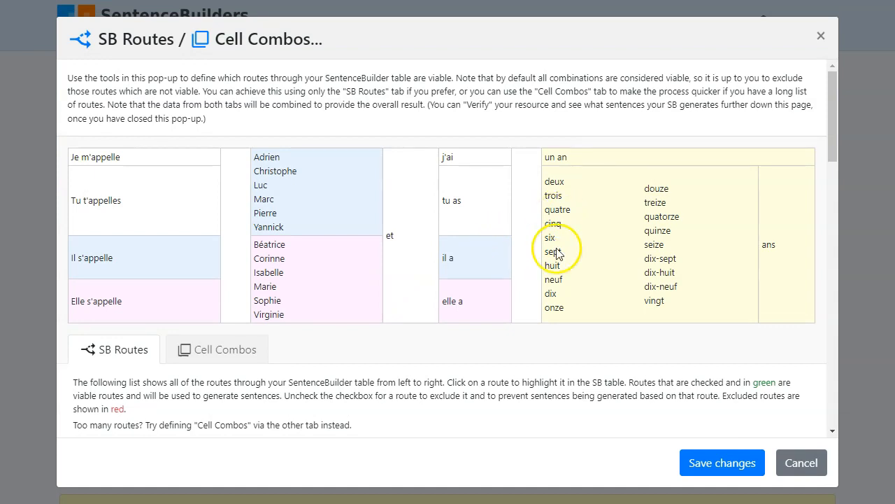
Highlight route 1 and then route 2 in the SB table to examine which cells each one passes through
drag(834, 102, 880, 94)
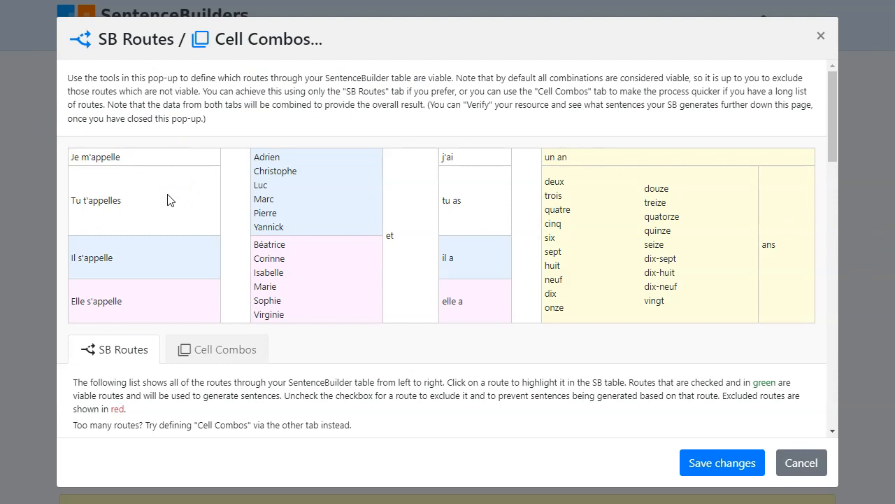
drag(839, 110, 840, 129)
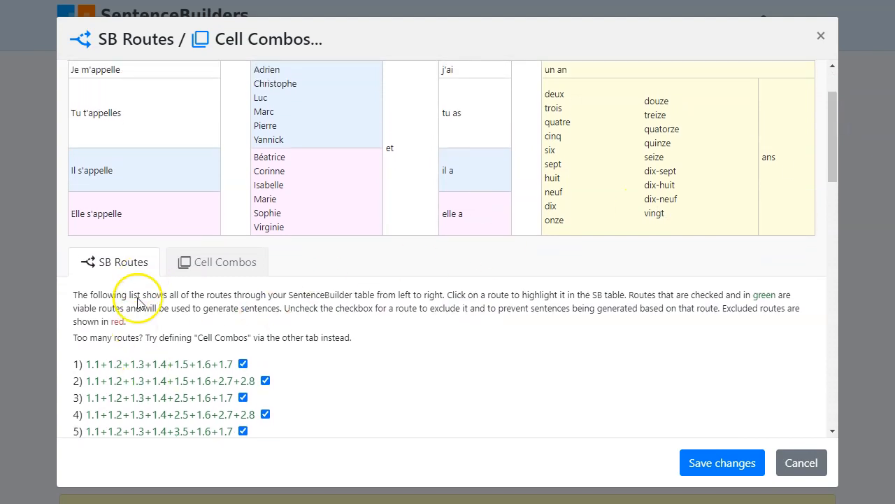
click(154, 369)
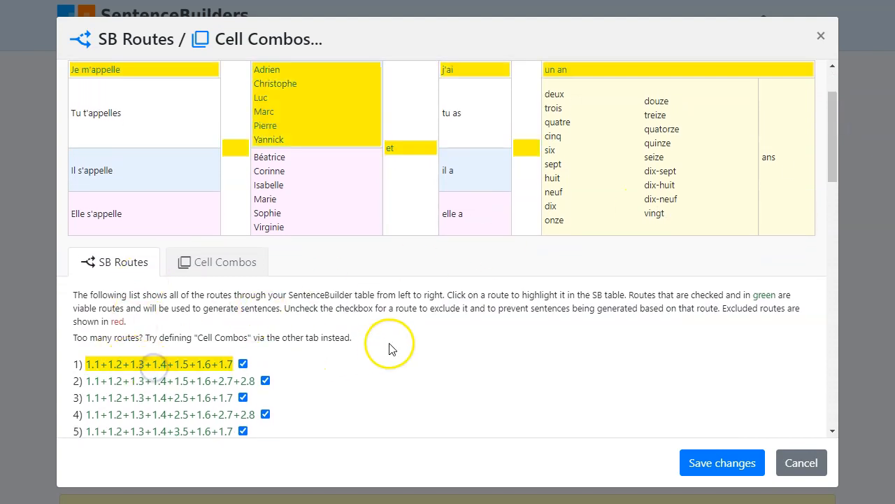
scroll(404, 345, up, 1)
scroll(404, 346, down, 2)
click(123, 314)
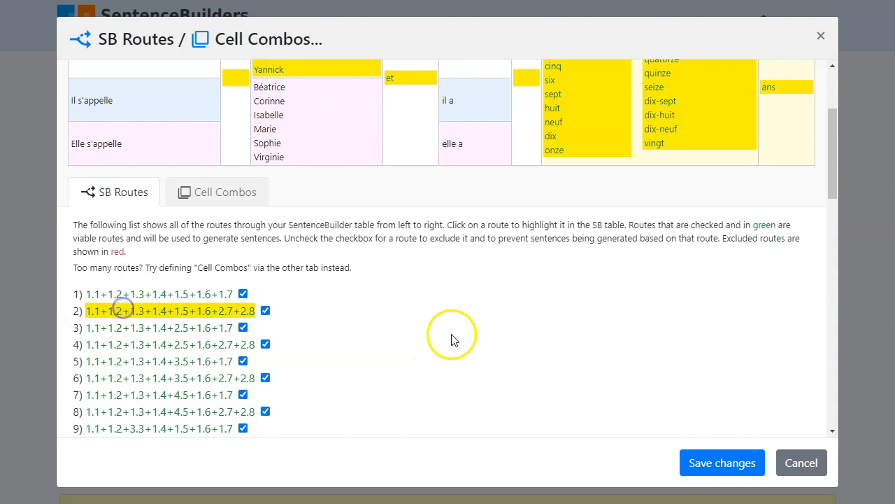
scroll(505, 329, up, 2)
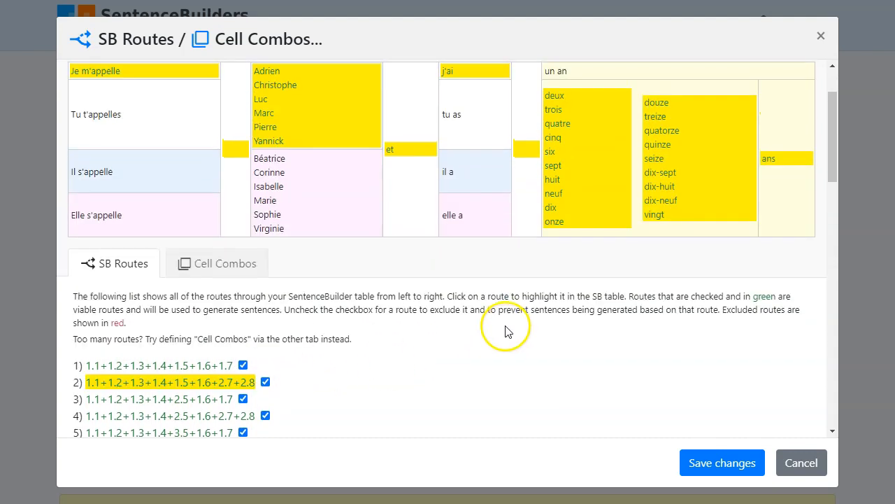
scroll(477, 334, down, 1)
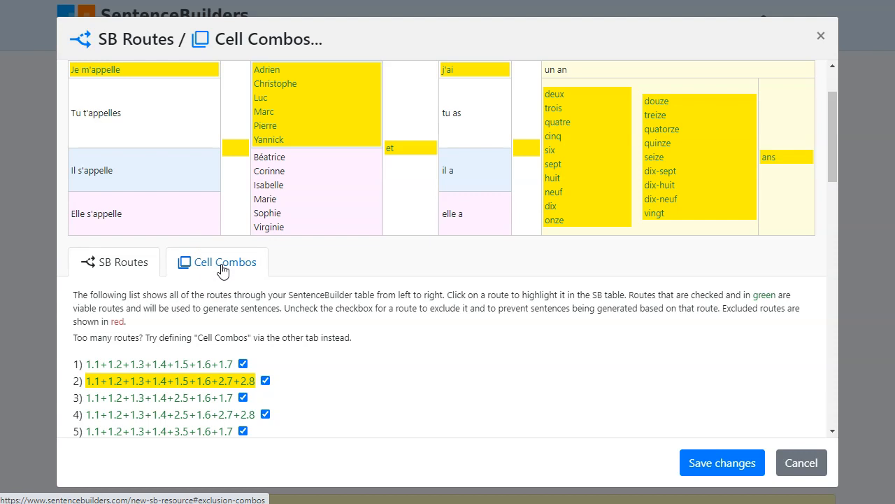
Examine the Cell Combos settings and the instructions for excluded and required cell combinations
click(223, 265)
scroll(539, 308, down, 1)
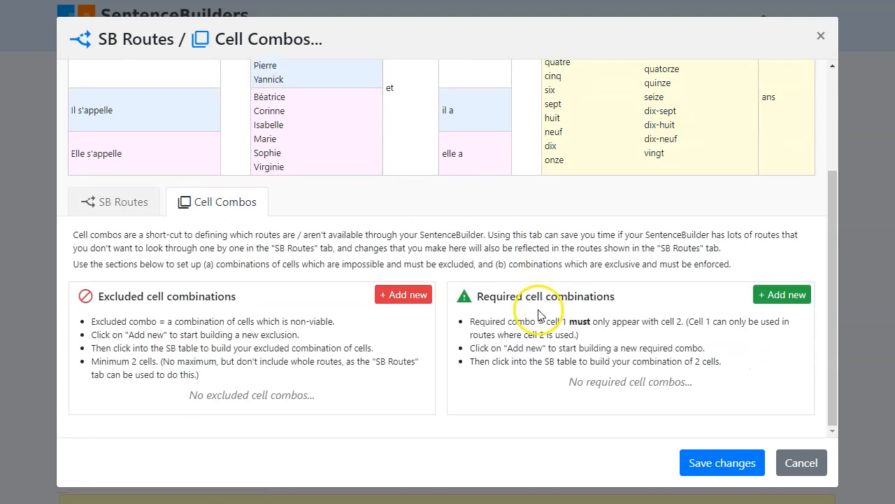
scroll(574, 310, up, 2)
scroll(575, 297, down, 2)
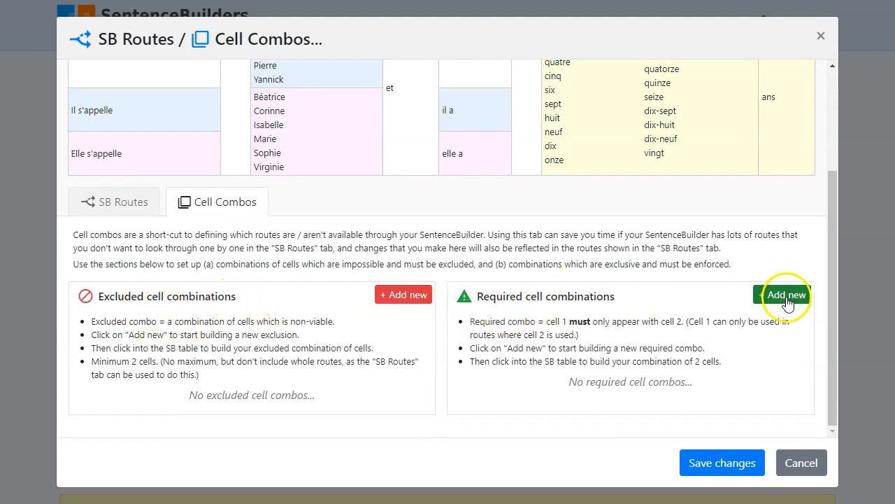
scroll(631, 282, up, 1)
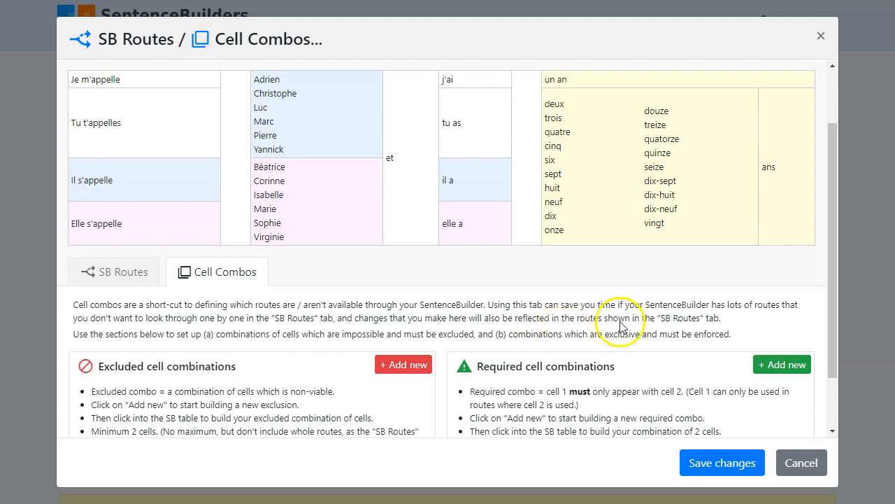
scroll(619, 326, up, 1)
scroll(616, 324, down, 1)
scroll(606, 320, down, 1)
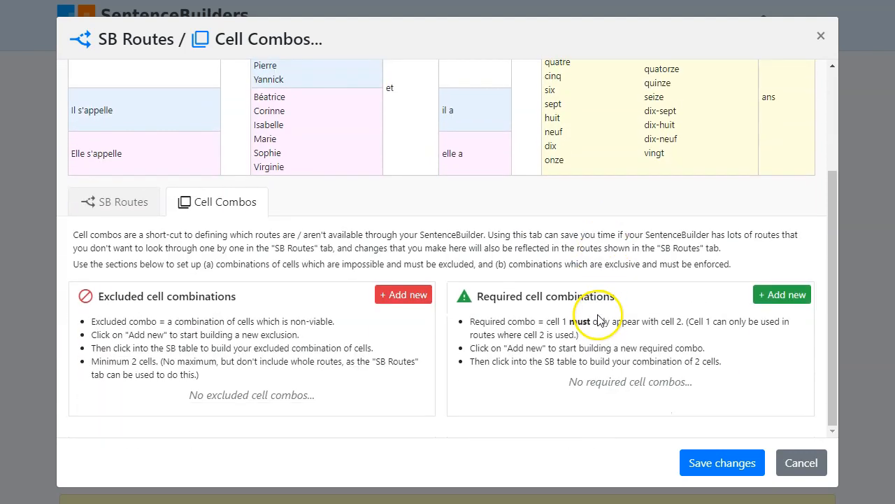
scroll(579, 310, up, 1)
scroll(578, 310, down, 1)
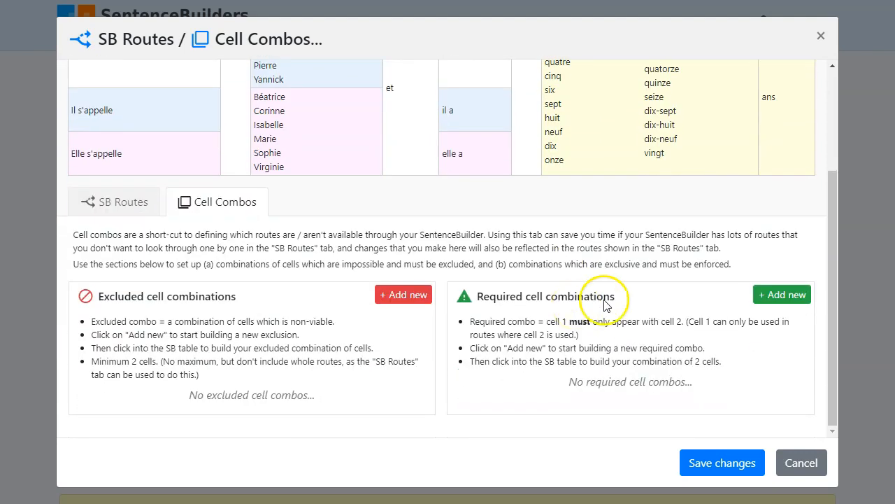
Add a required cell combination pairing the "Je m'appelle" cell with the "j'ai" cell
click(781, 296)
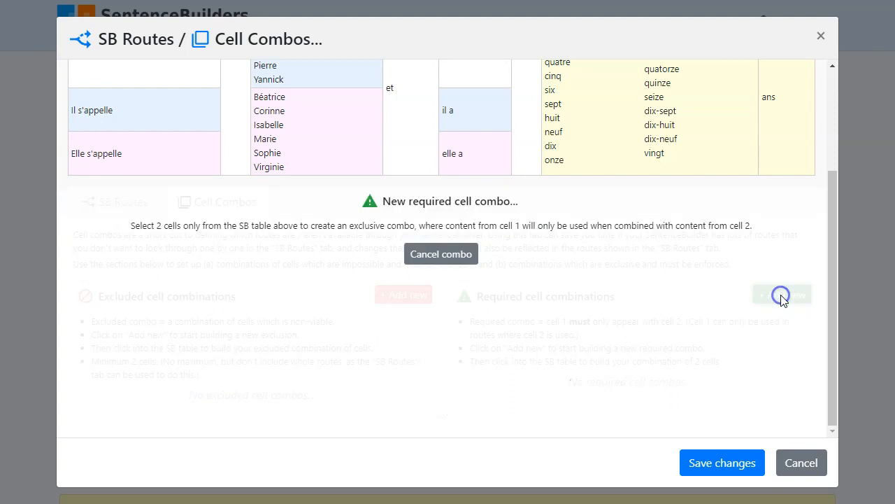
scroll(626, 298, up, 3)
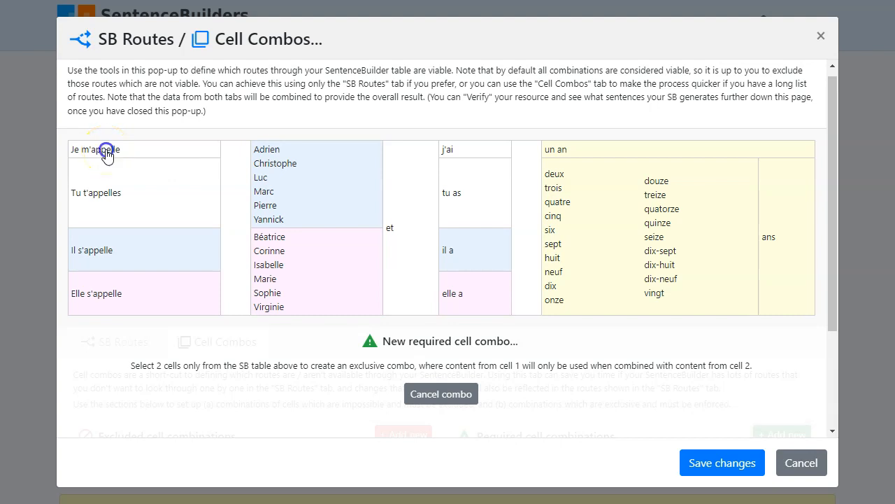
click(106, 154)
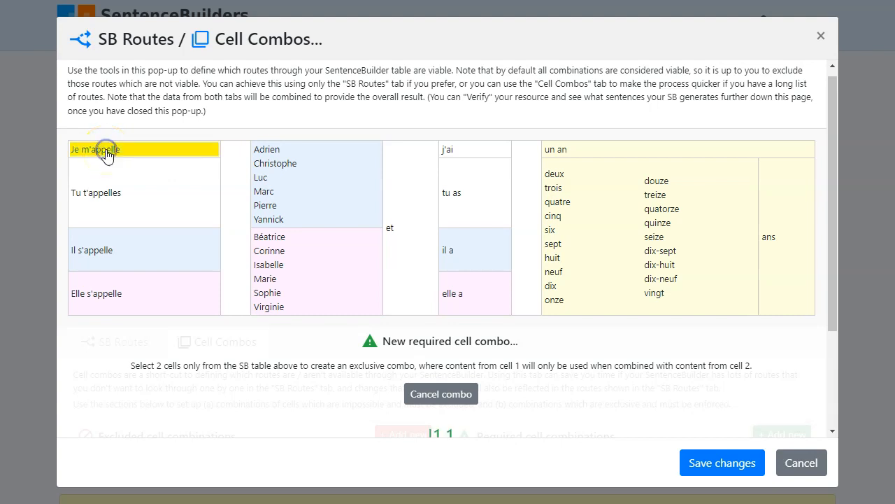
click(463, 154)
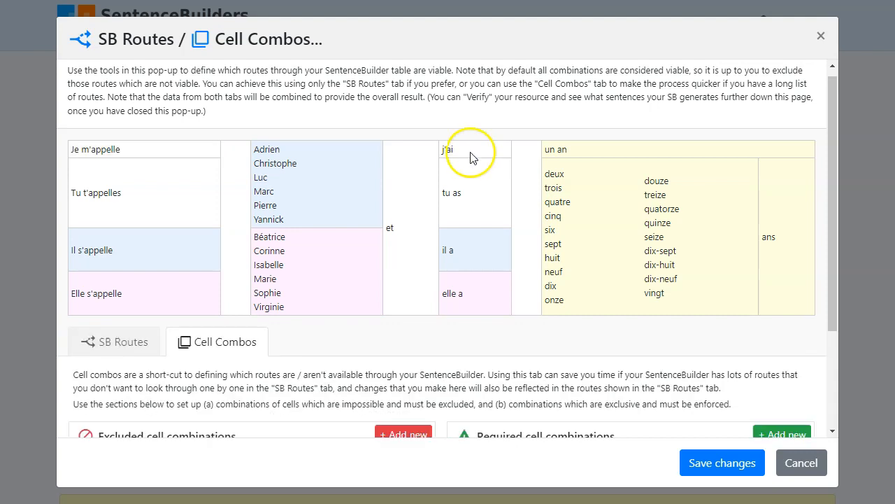
Add a required cell combination pairing the "Tu t'appelles" cell with the "tu as" cell
scroll(472, 152, down, 1)
click(779, 365)
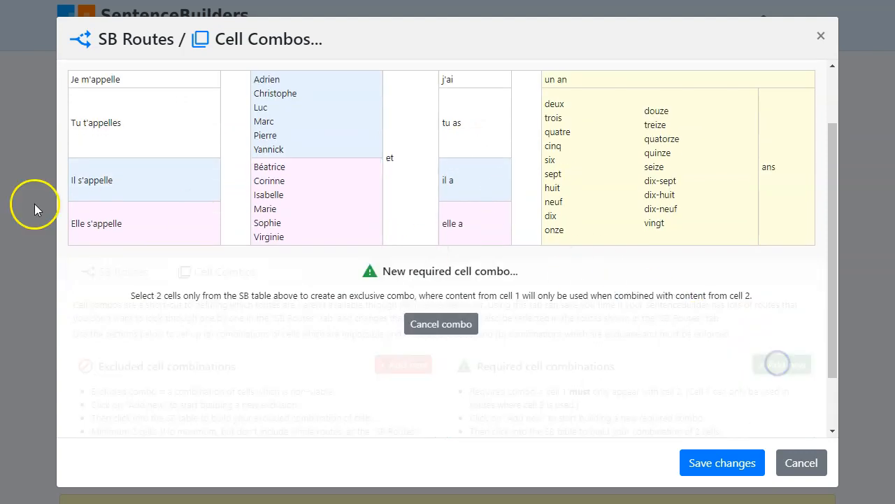
click(103, 124)
click(461, 125)
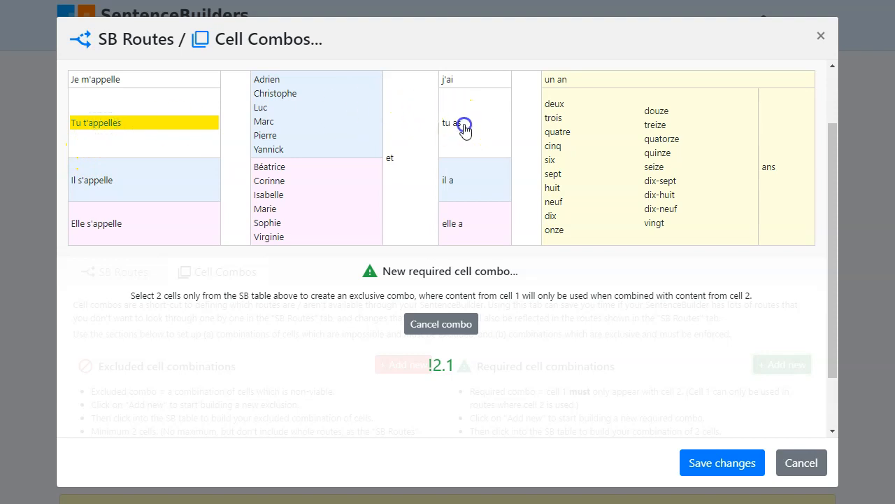
Add two required cell combinations, pairing "Il s'appelle" with "il a" and "Elle s'appelle" with "elle a"
click(779, 366)
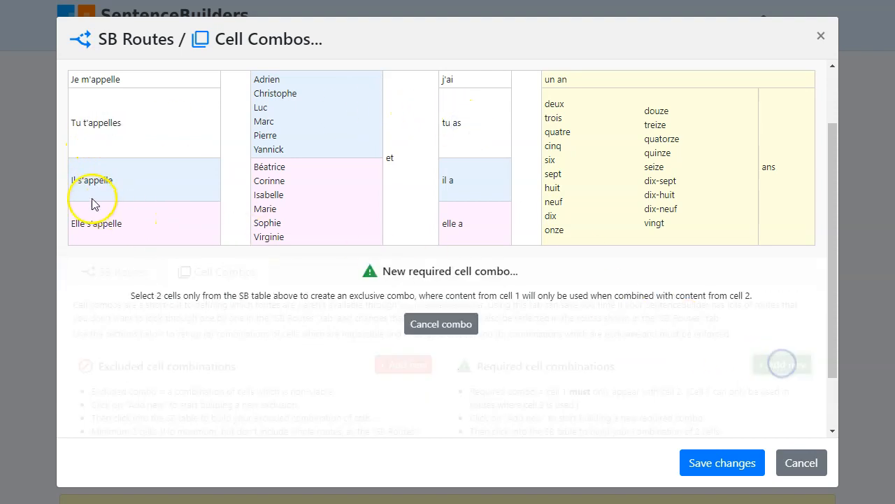
click(108, 180)
click(480, 182)
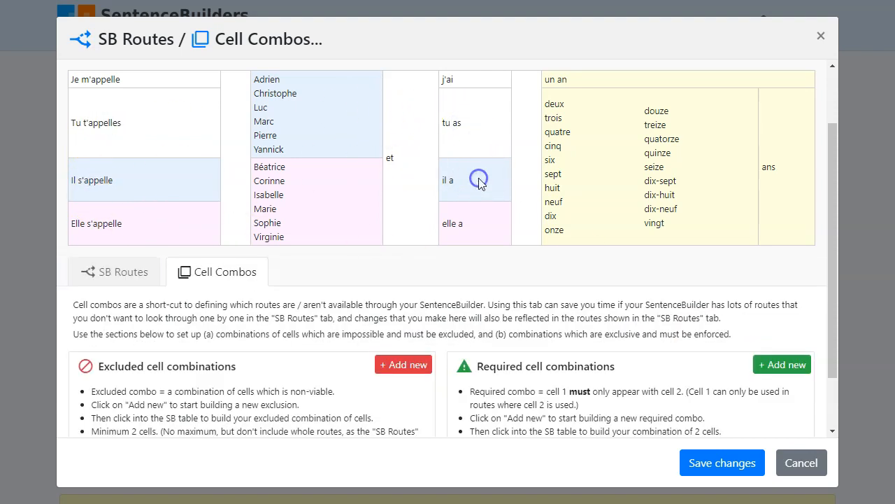
click(778, 365)
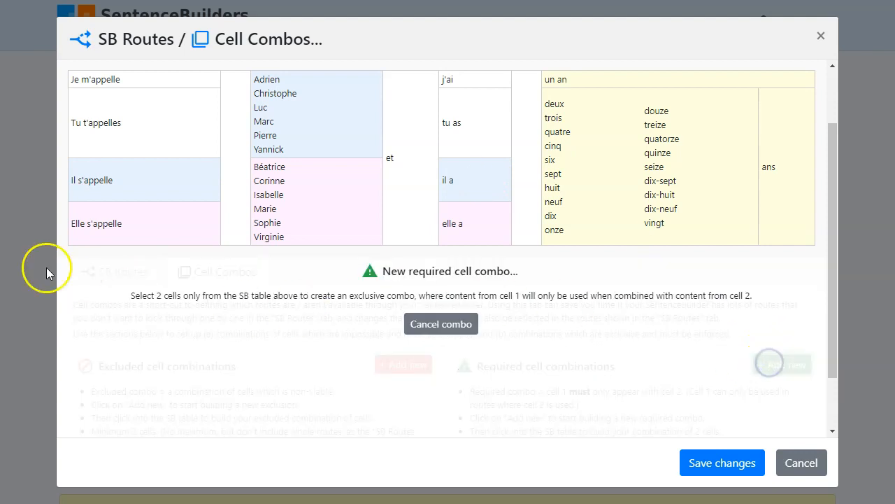
click(89, 223)
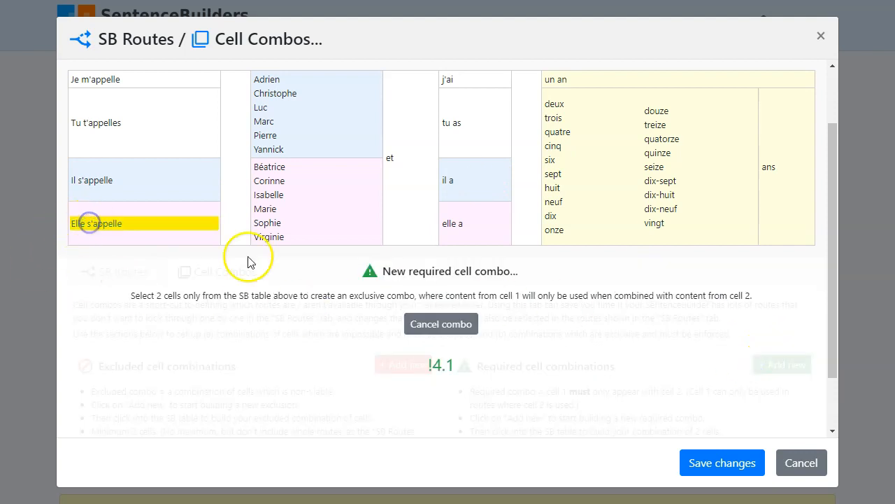
click(458, 224)
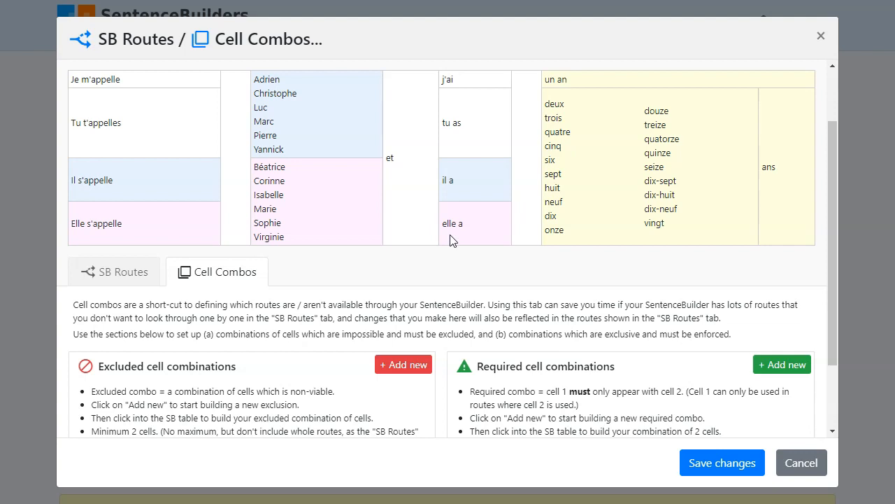
Add an excluded cell combination of the "Il s'appelle" cell and the pink female names cell
scroll(330, 350, down, 1)
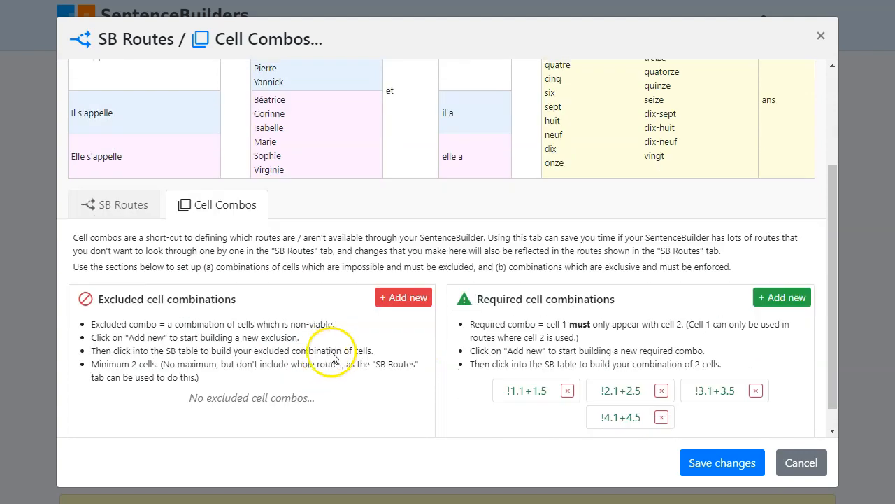
scroll(330, 344, up, 1)
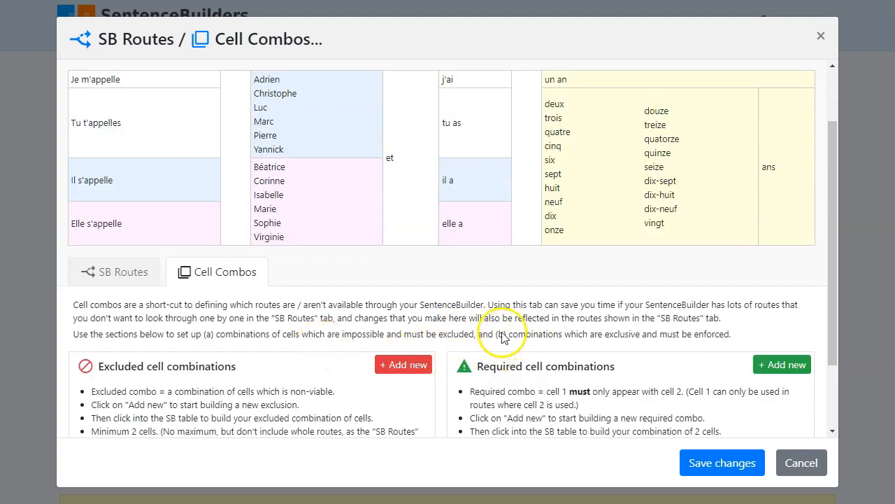
click(409, 367)
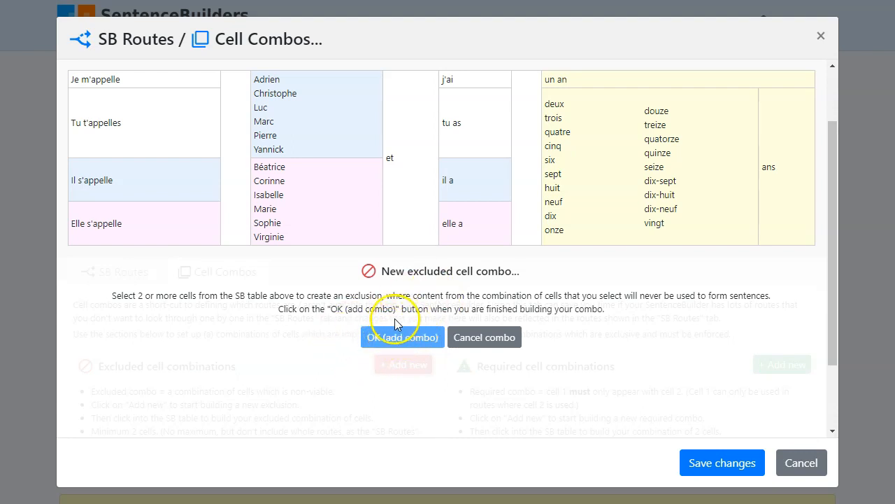
click(123, 184)
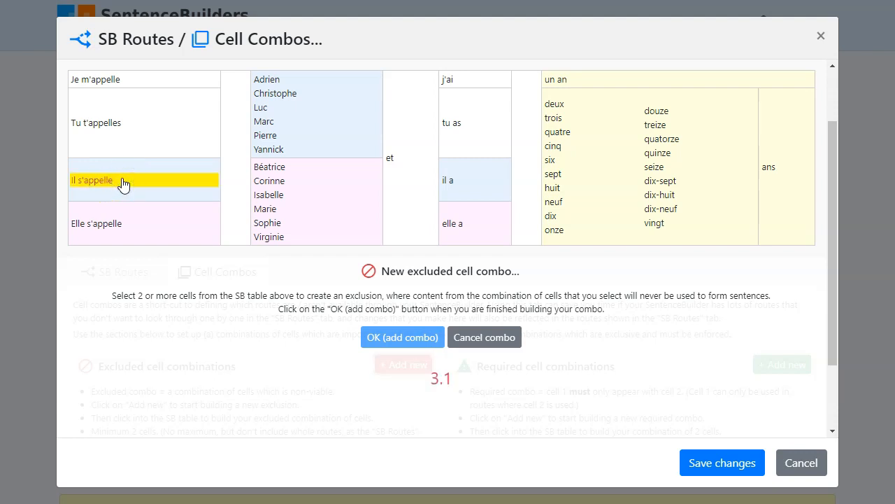
click(310, 203)
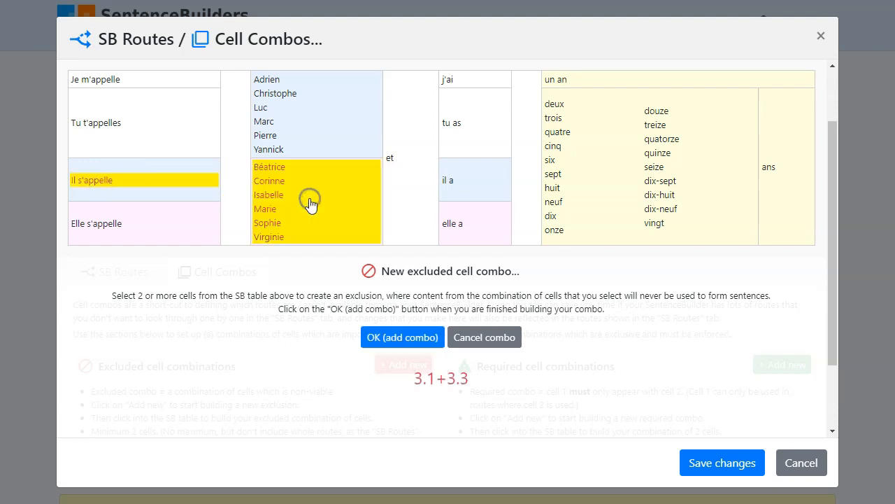
click(409, 340)
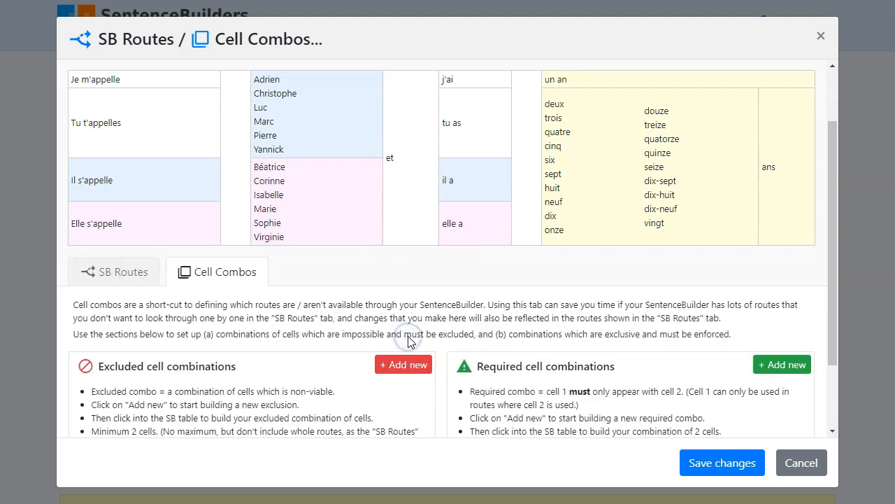
Add an excluded cell combination of the "Elle s'appelle" cell and the blue male names cell
click(410, 364)
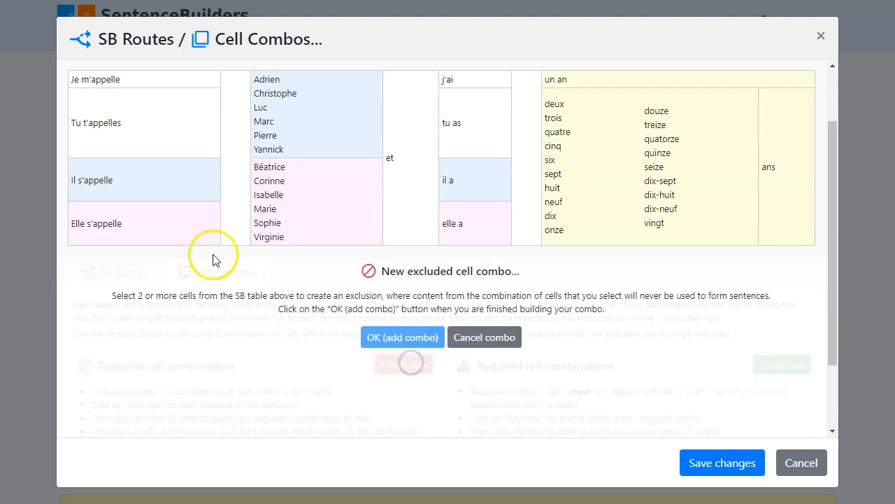
click(104, 227)
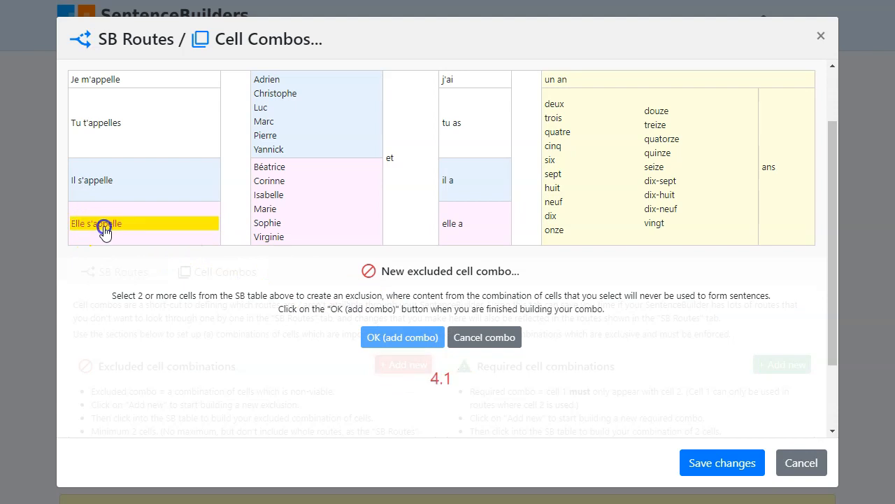
click(283, 119)
click(405, 339)
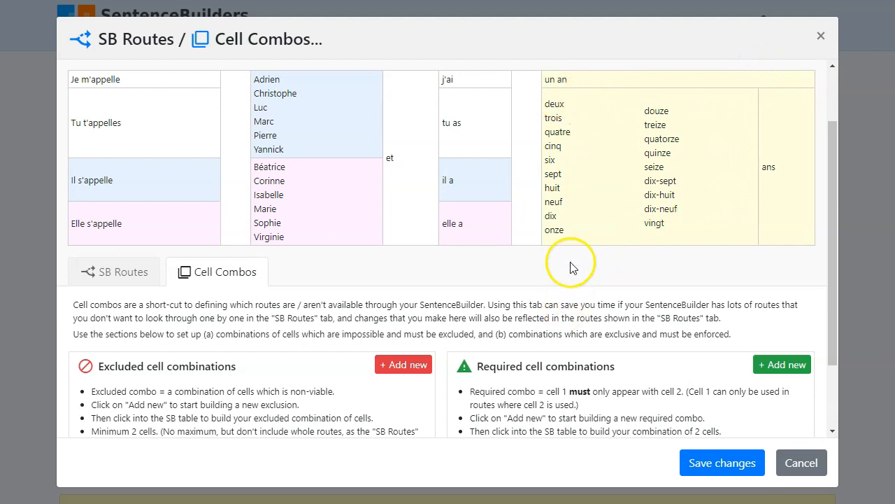
Examine the viable and excluded entries in the SB Routes list and highlight route 64 in the SB table
scroll(570, 267, down, 2)
scroll(516, 244, up, 4)
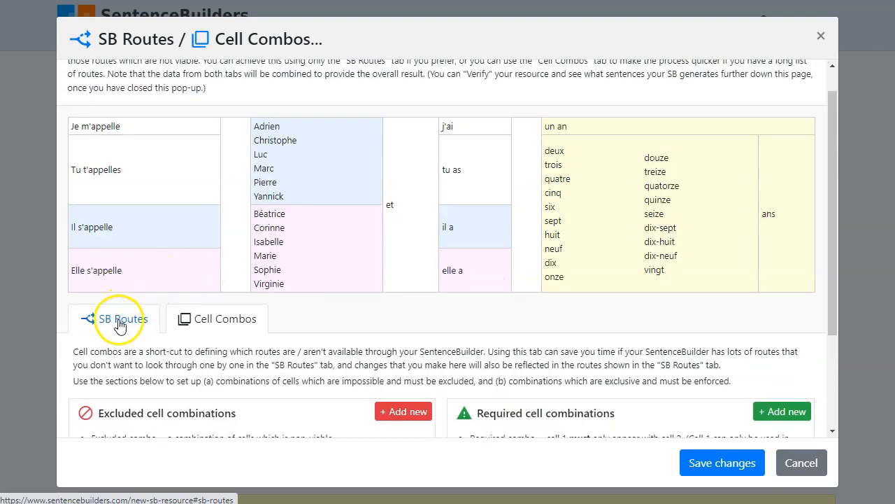
click(119, 322)
scroll(594, 304, down, 2)
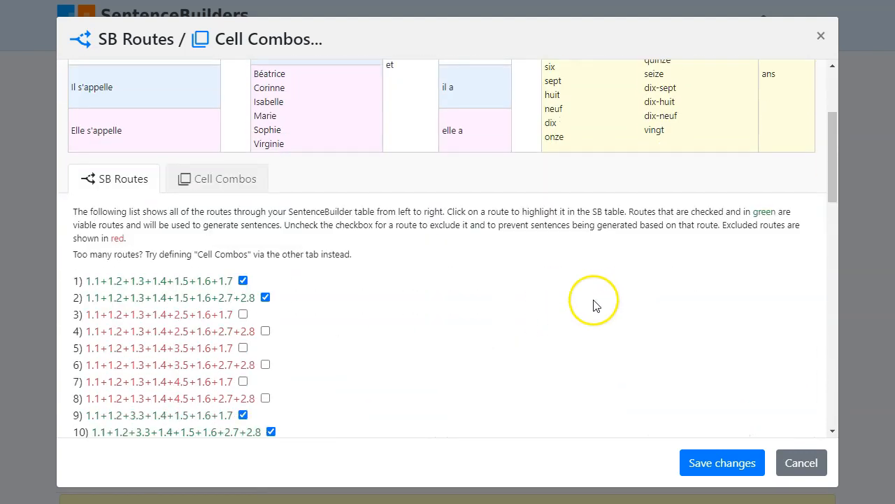
drag(836, 138, 782, 383)
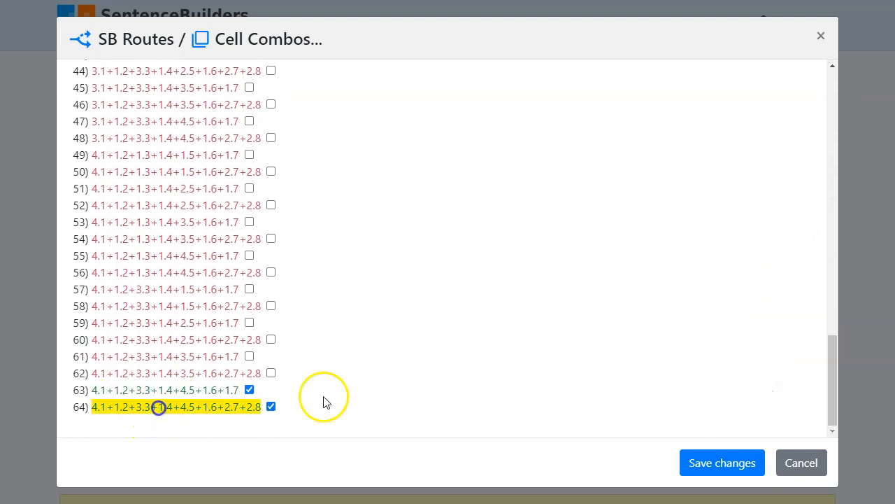
drag(831, 401, 802, 129)
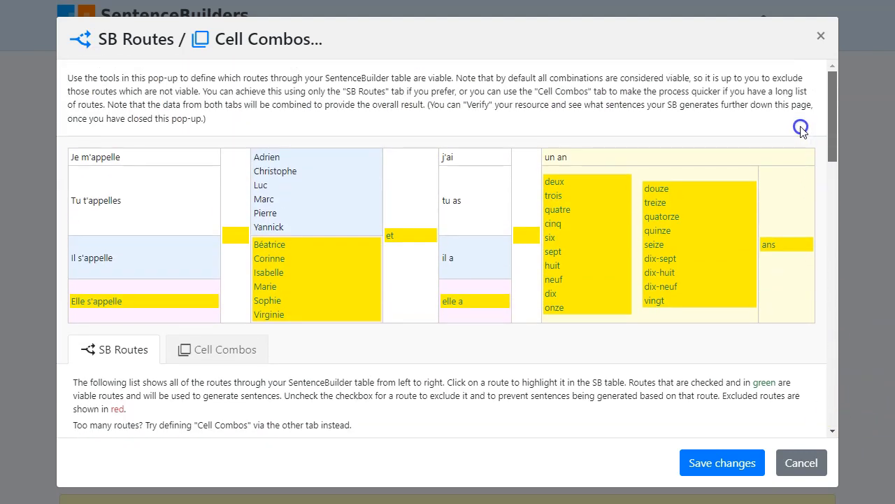
Highlight route 63 and examine which cells it passes through in the SB table
scroll(802, 150, down, 14)
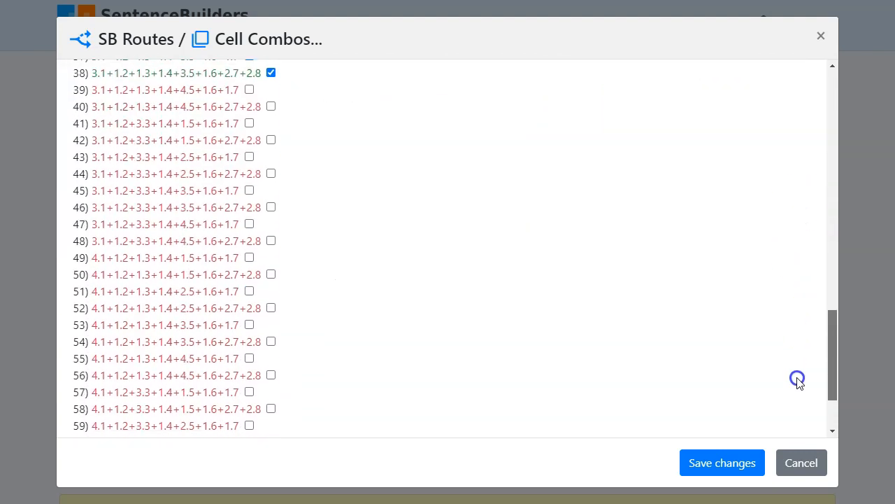
scroll(801, 392, down, 3)
click(174, 390)
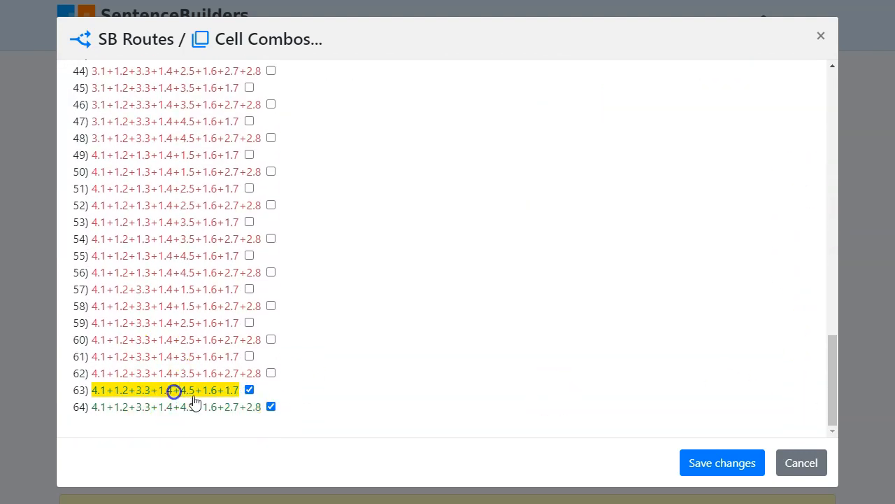
drag(836, 375, 788, 112)
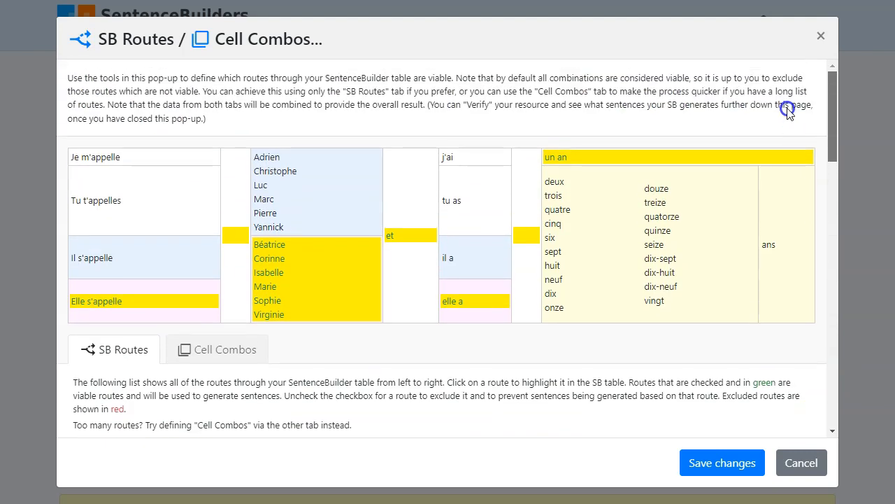
Highlight viable route 38 in the SB Routes list and examine which cells it passes through in the SB table
scroll(798, 189, down, 15)
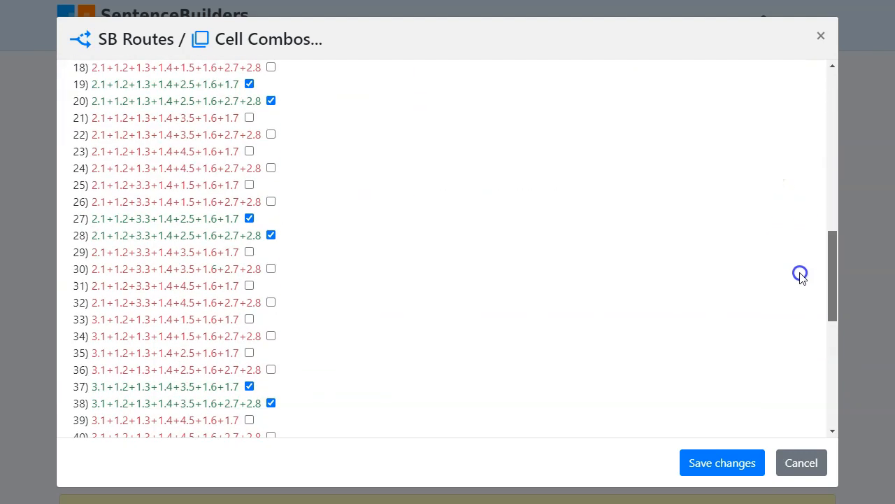
scroll(787, 352, down, 2)
scroll(783, 375, up, 3)
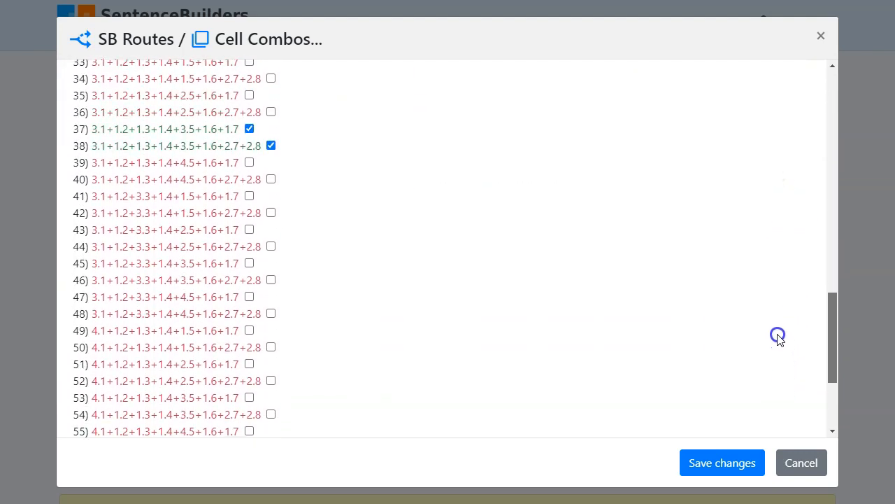
click(143, 166)
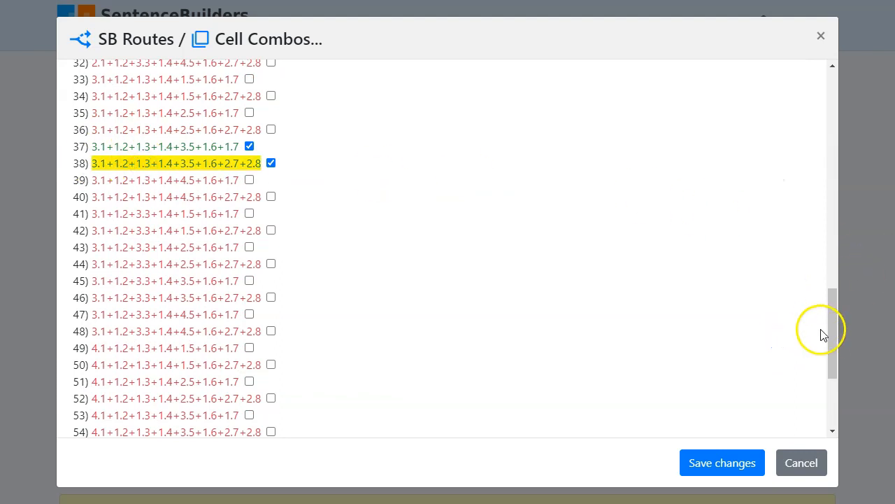
drag(831, 329, 810, 119)
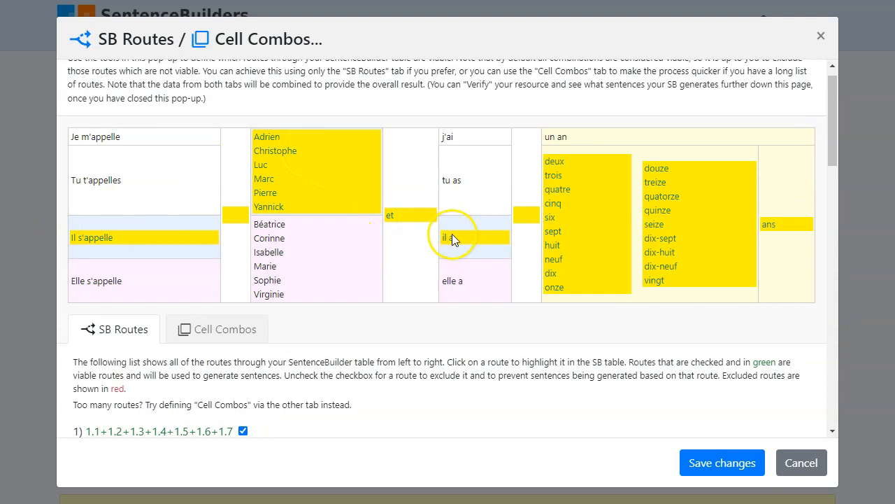
drag(830, 125, 825, 156)
Save the SB Routes and Cell Combos changes, and verify the content of the SentenceBuilder
click(721, 462)
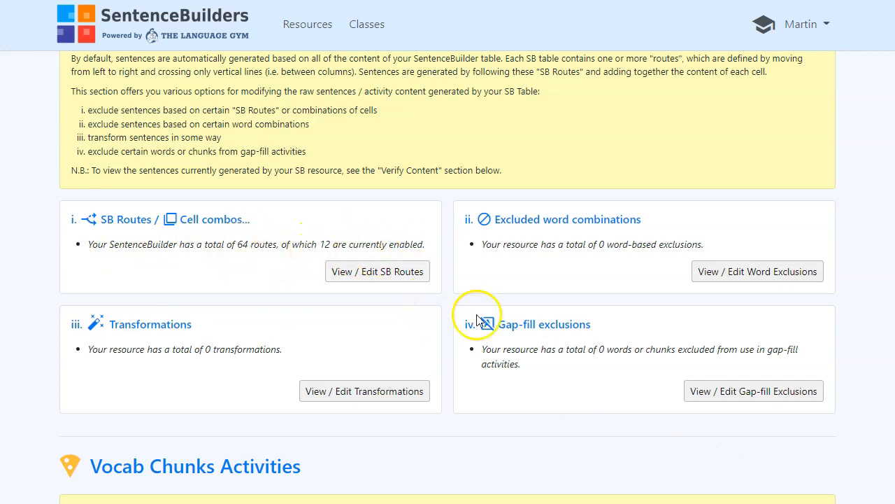
scroll(497, 308, up, 5)
scroll(501, 311, down, 5)
scroll(498, 310, down, 13)
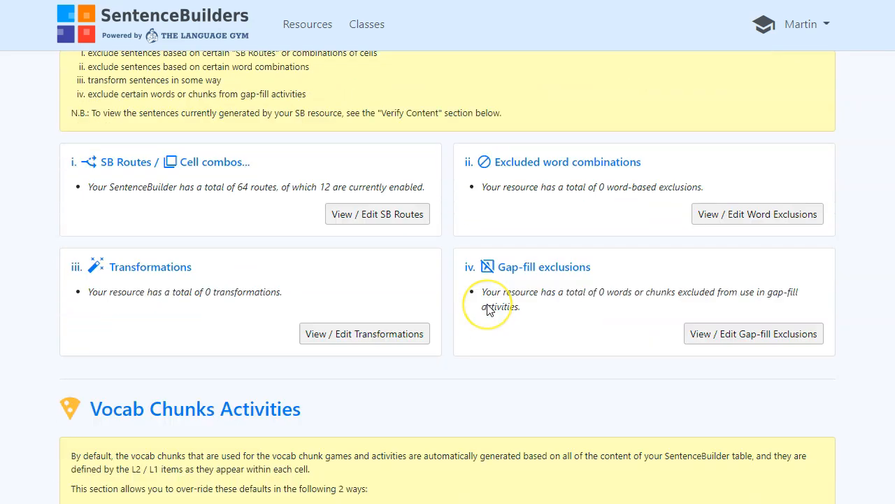
scroll(489, 310, down, 2)
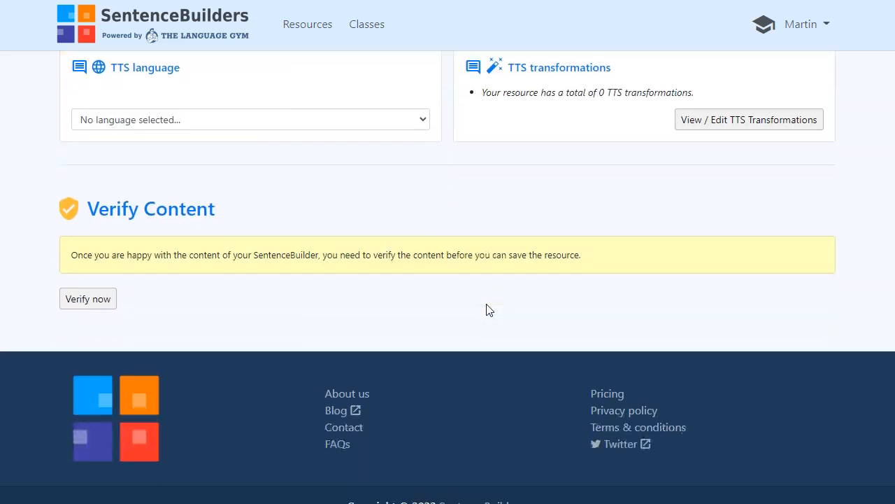
click(89, 282)
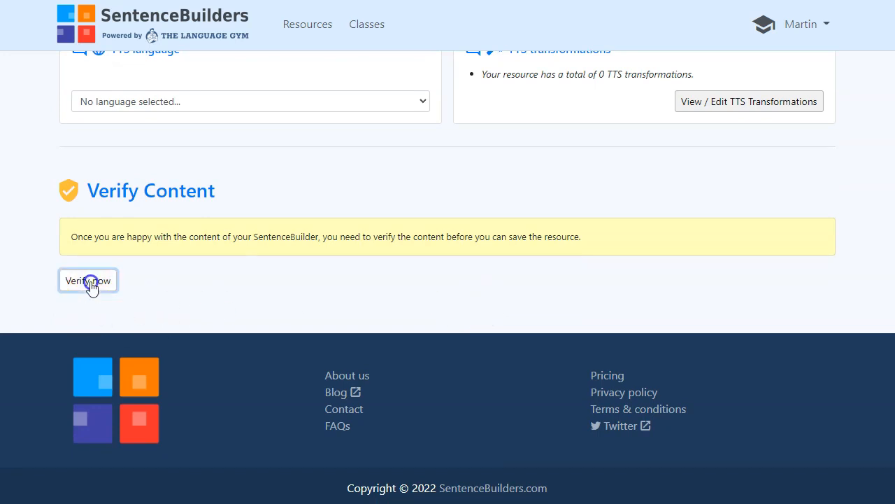
Examine the list of generated sentences to check that pronouns, names, verbs and ages combine correctly
scroll(479, 325, down, 4)
scroll(479, 325, down, 1)
scroll(479, 325, up, 1)
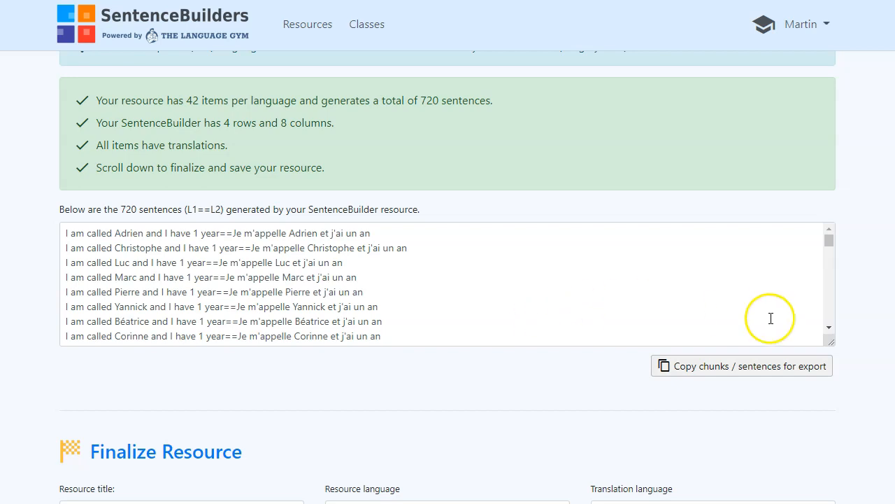
click(830, 241)
drag(832, 242, 832, 249)
scroll(625, 314, down, 5)
scroll(625, 313, down, 15)
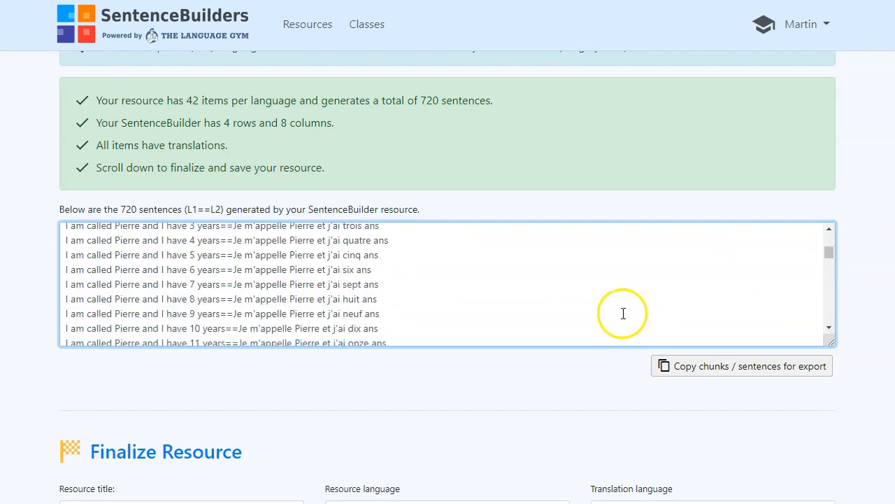
scroll(618, 315, down, 15)
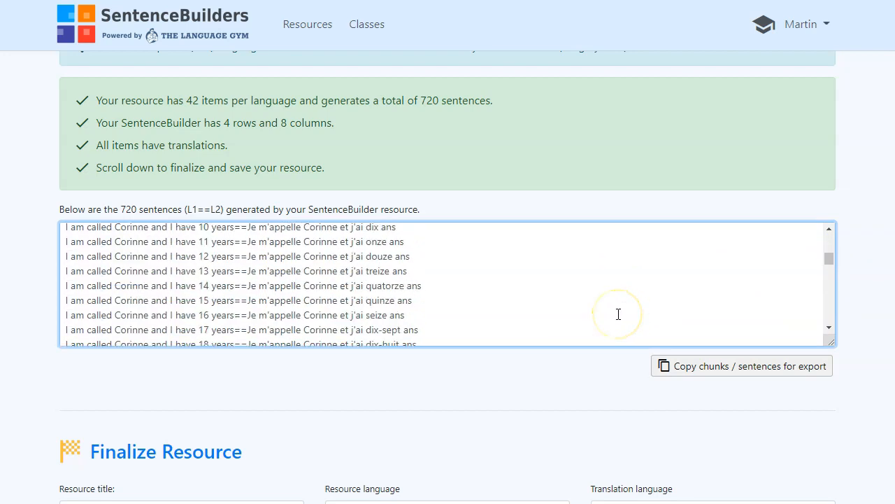
scroll(617, 314, down, 15)
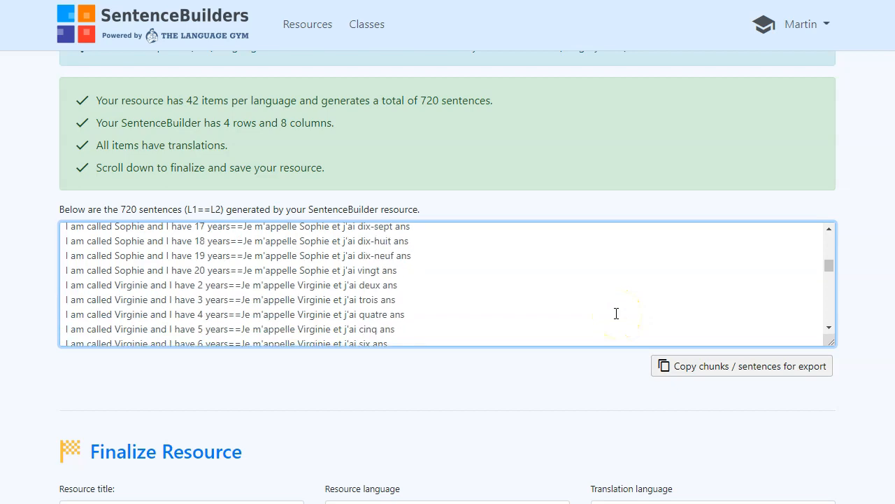
scroll(616, 313, down, 10)
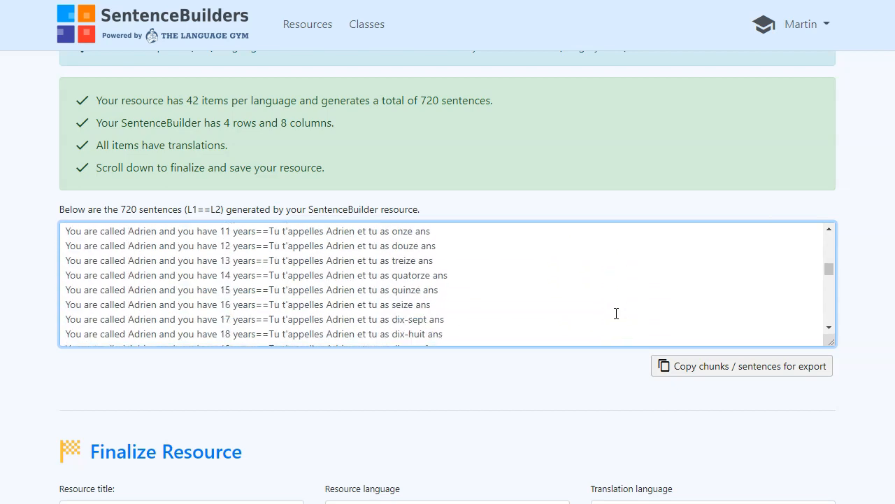
scroll(876, 251, up, 6)
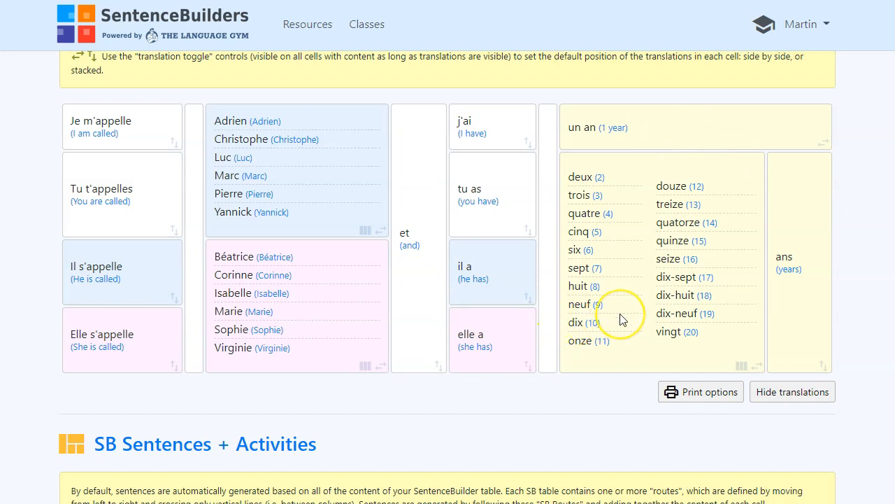
Review the Vocab Chunks Activities section and its default chunk list against the cells of the SentenceBuilder table
scroll(623, 320, down, 1)
scroll(616, 320, up, 1)
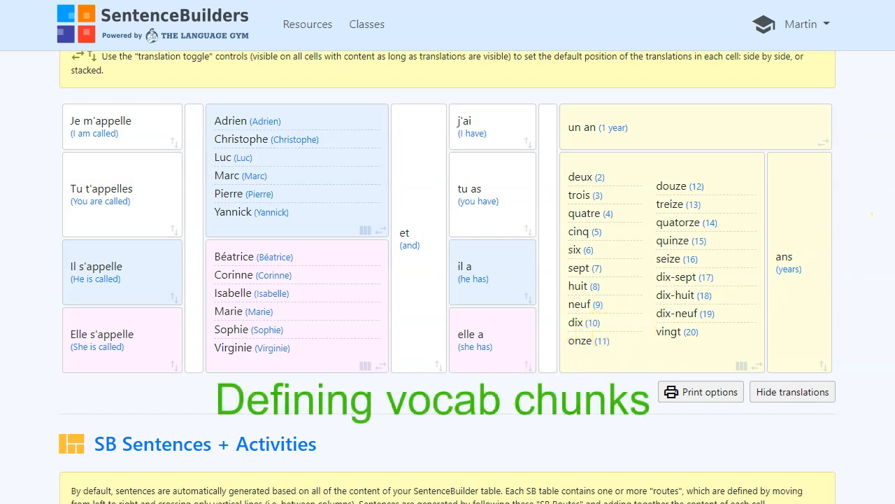
scroll(892, 203, down, 1)
scroll(448, 277, down, 6)
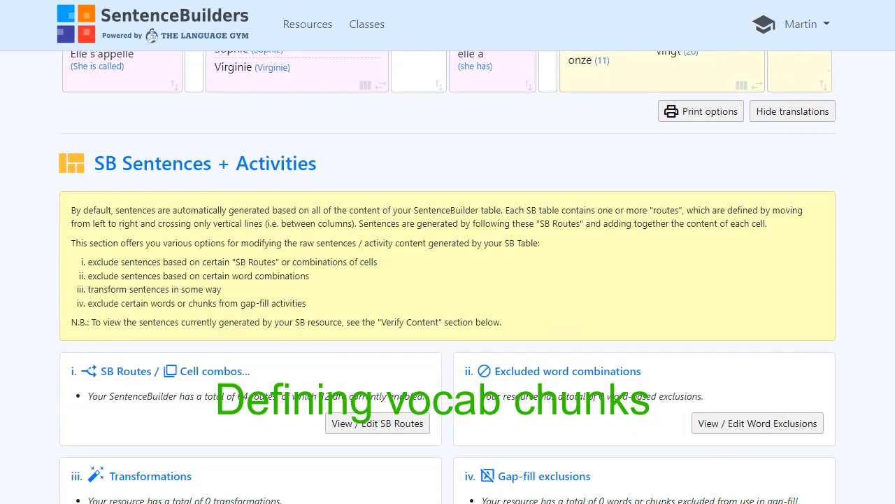
scroll(448, 277, down, 5)
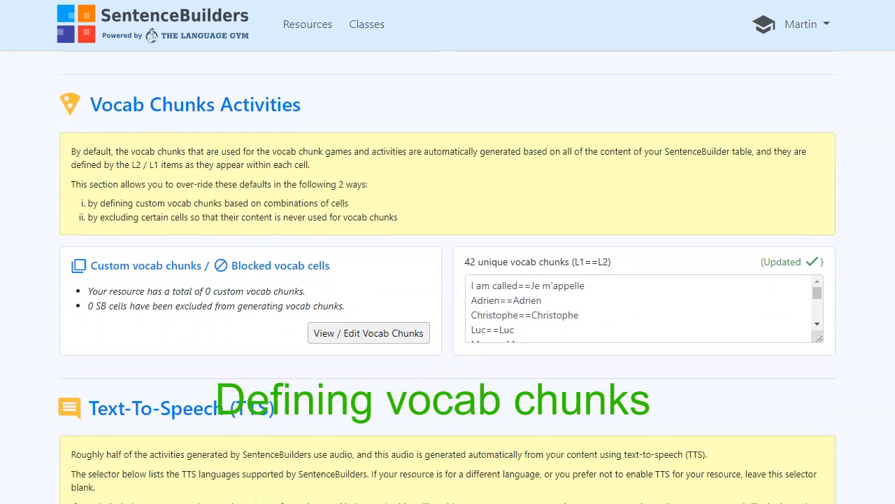
scroll(448, 277, up, 1)
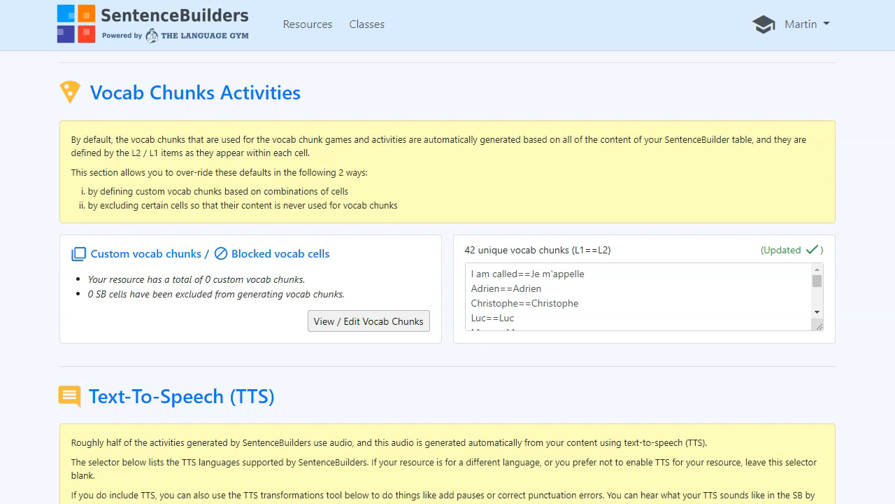
scroll(448, 277, up, 10)
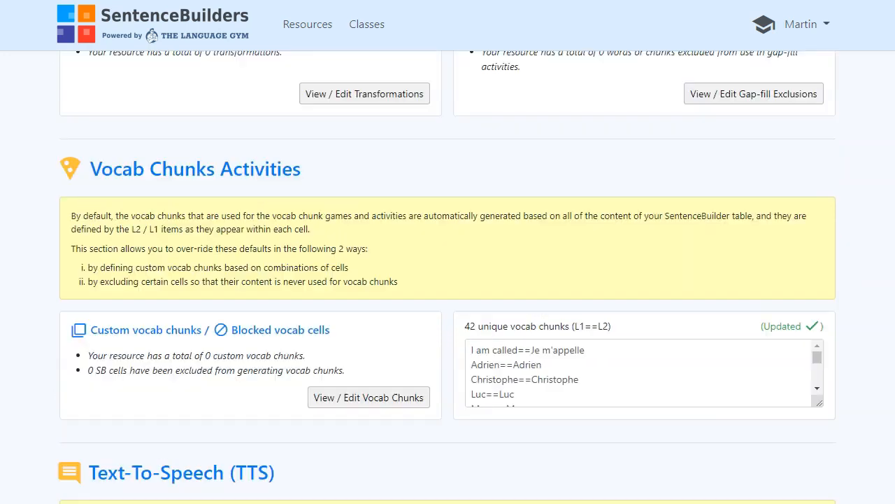
scroll(448, 277, up, 3)
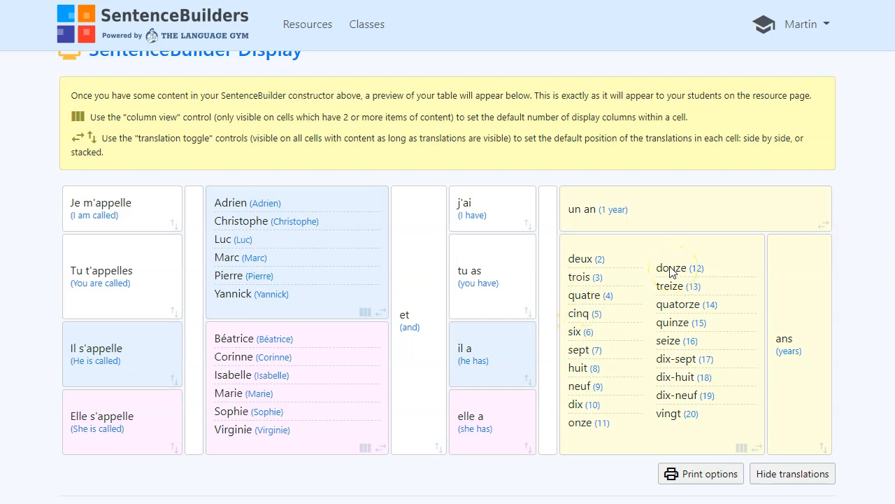
scroll(674, 234, down, 2)
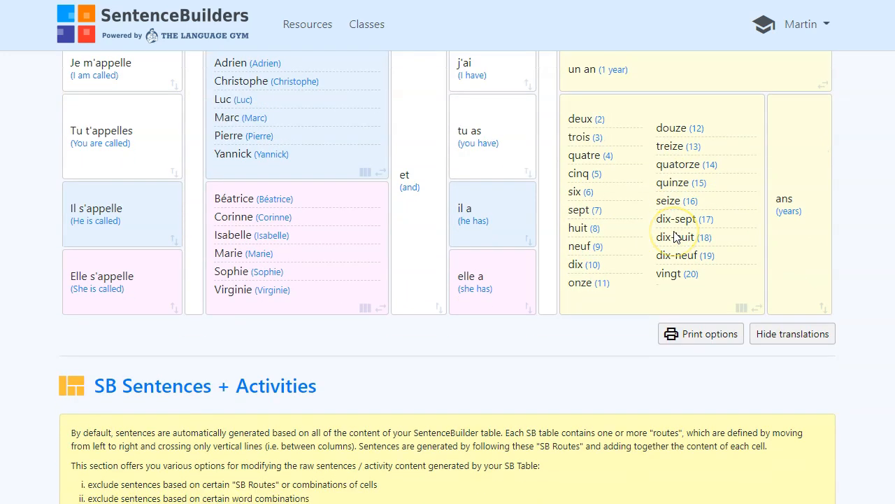
scroll(673, 235, up, 1)
scroll(675, 236, down, 7)
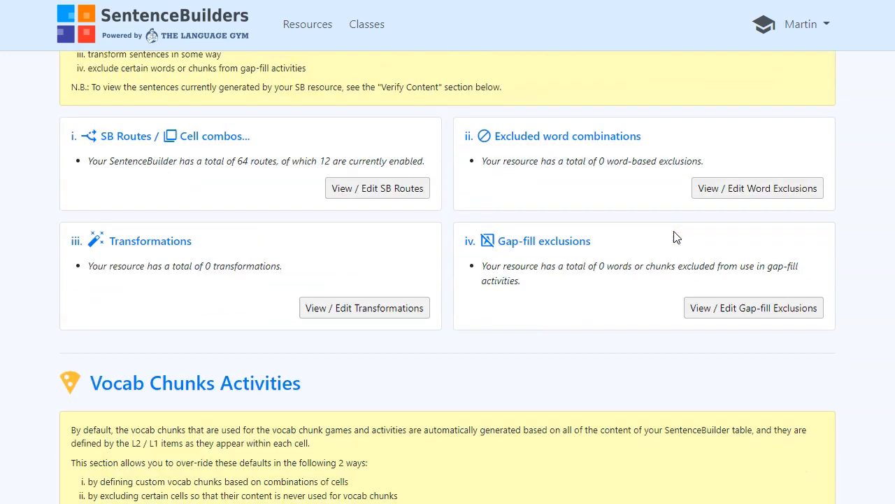
scroll(674, 235, down, 5)
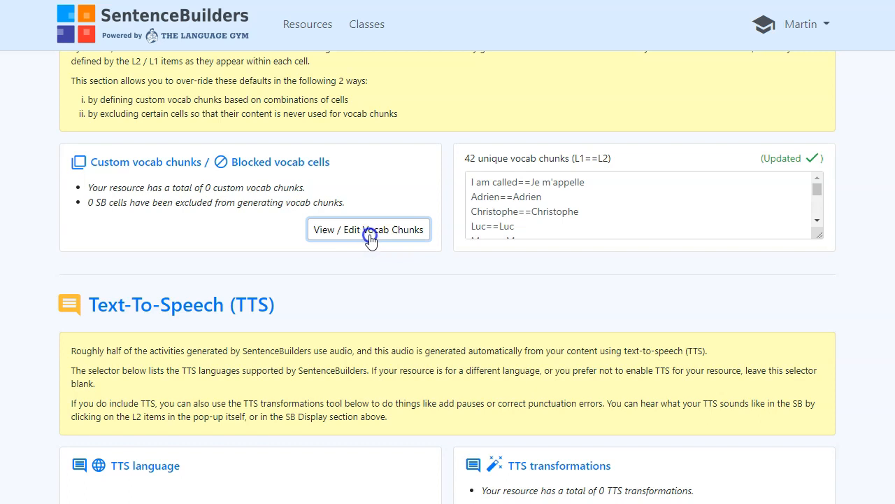
Open the vocab chunk settings and add a custom chunk combining the "Je m'appelle" cell with the blue male names cell
click(369, 232)
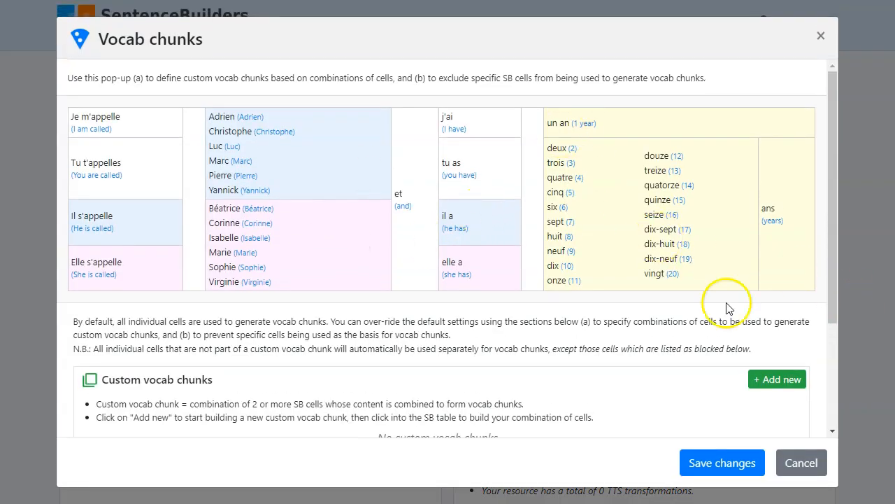
scroll(580, 306, down, 1)
scroll(574, 300, up, 1)
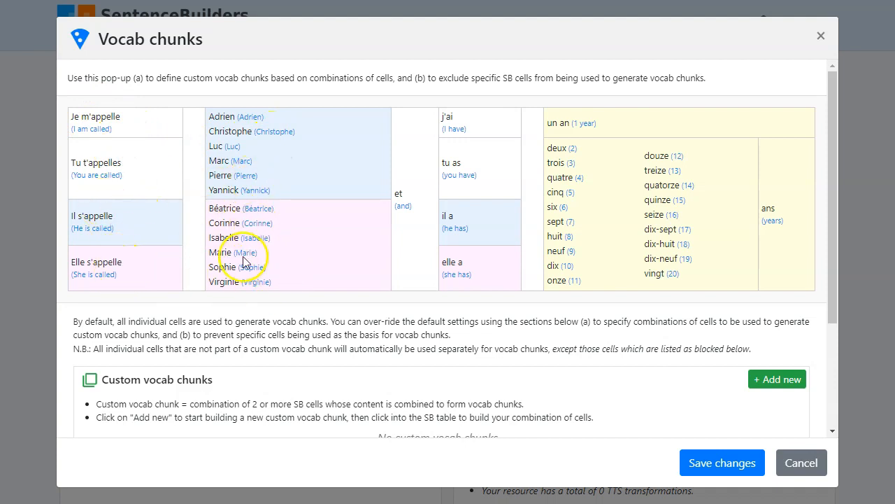
click(777, 378)
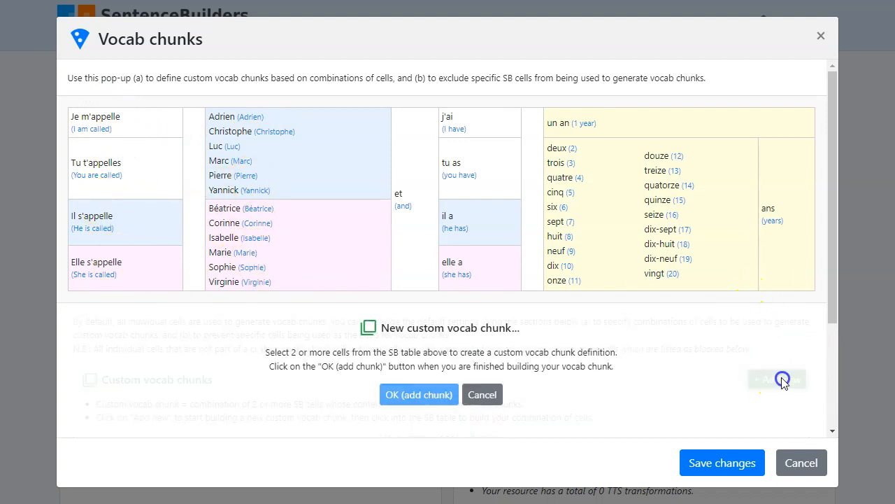
click(91, 121)
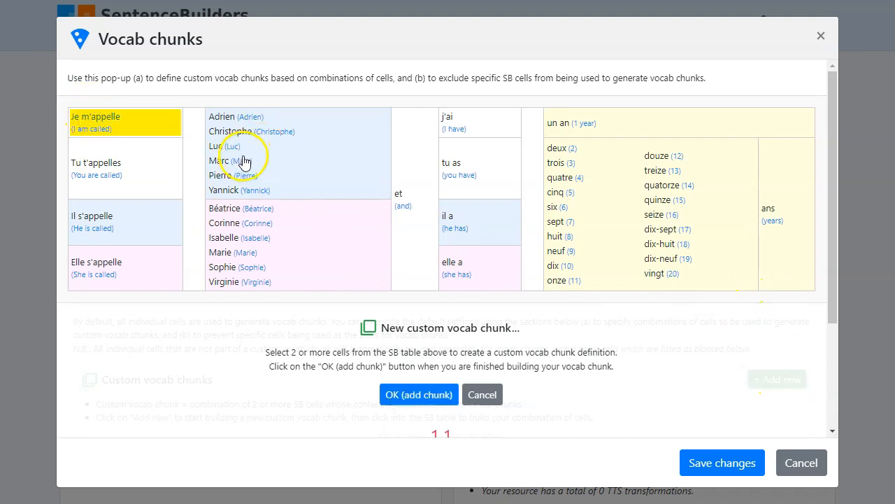
click(246, 158)
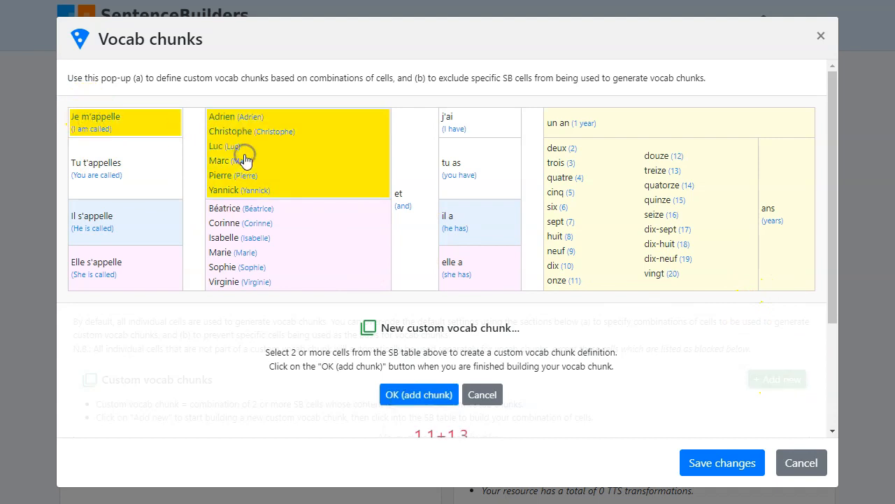
click(428, 396)
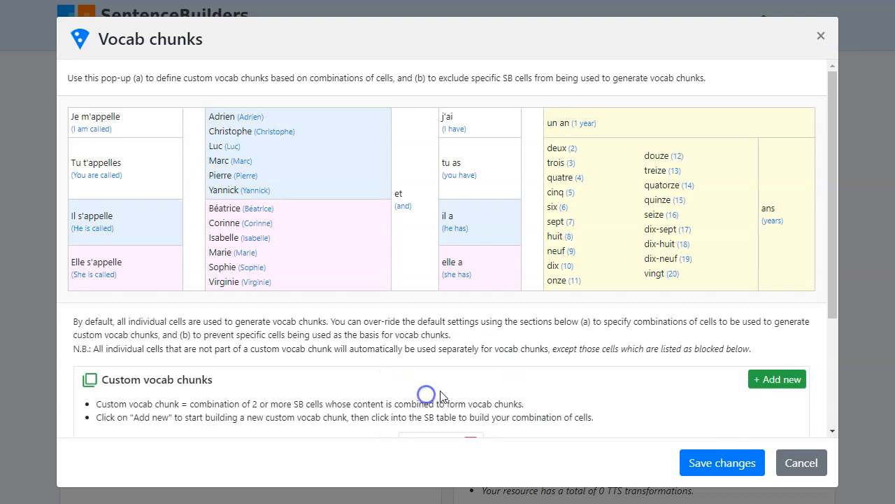
Add a custom vocab chunk combining the "Tu t'appelles" cell with the blue male names cell
click(793, 379)
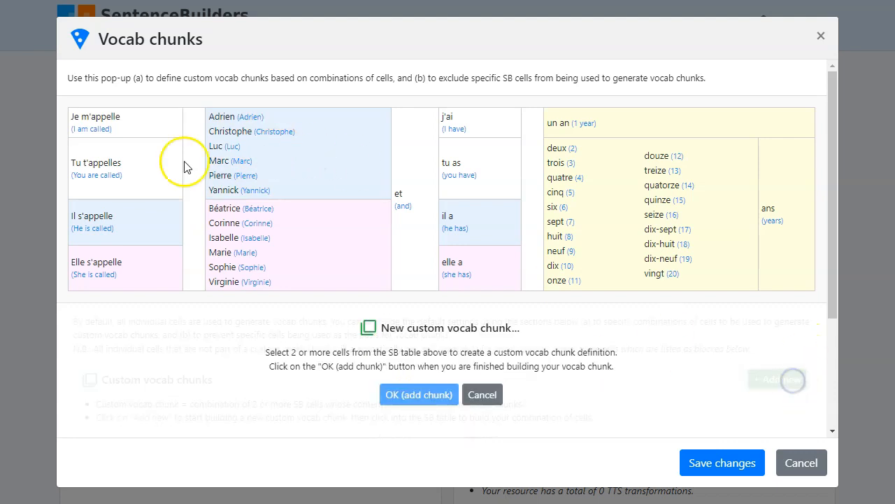
click(109, 168)
click(239, 146)
click(425, 394)
Add a custom vocab chunk combining the "Je m'appelle" cell with the pink female names cell
click(778, 378)
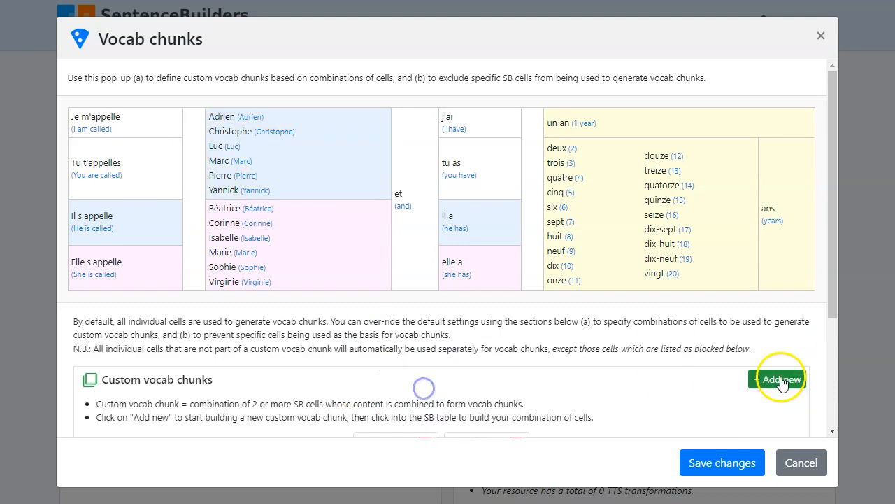
click(112, 124)
click(283, 264)
click(419, 394)
Add a custom vocab chunk combining the "Tu t'appelles" cell with the pink female names cell
click(778, 380)
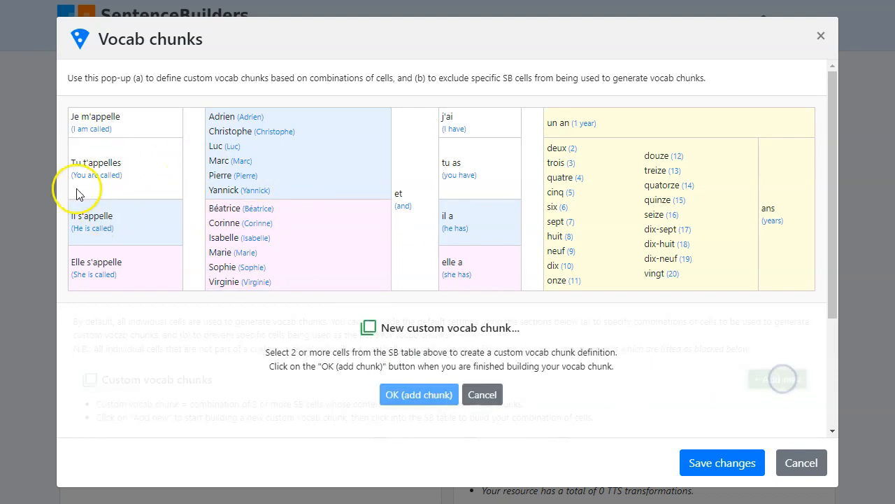
click(85, 163)
click(256, 252)
click(419, 394)
Add a custom vocab chunk combining the "Il s'appelle" cell with the blue male names cell
click(780, 379)
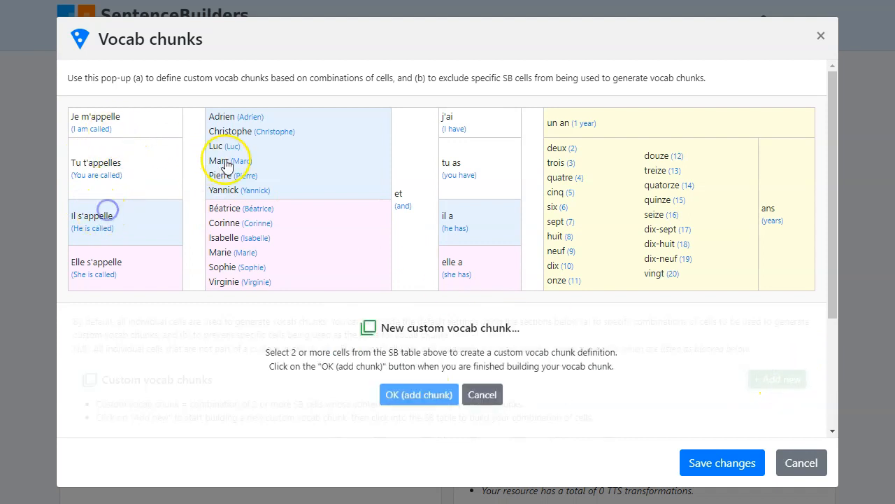
click(103, 217)
click(231, 154)
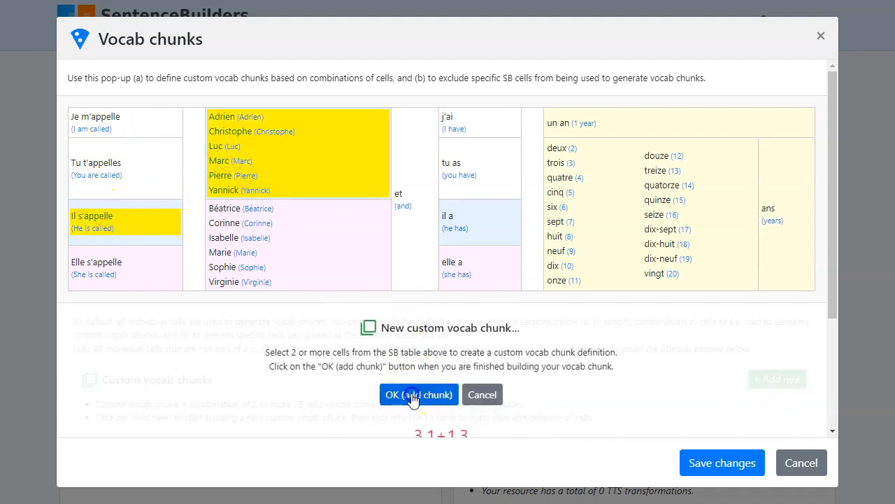
click(417, 395)
Add a custom vocab chunk combining the "Elle s'appelle" cell with the pink female names cell
click(782, 379)
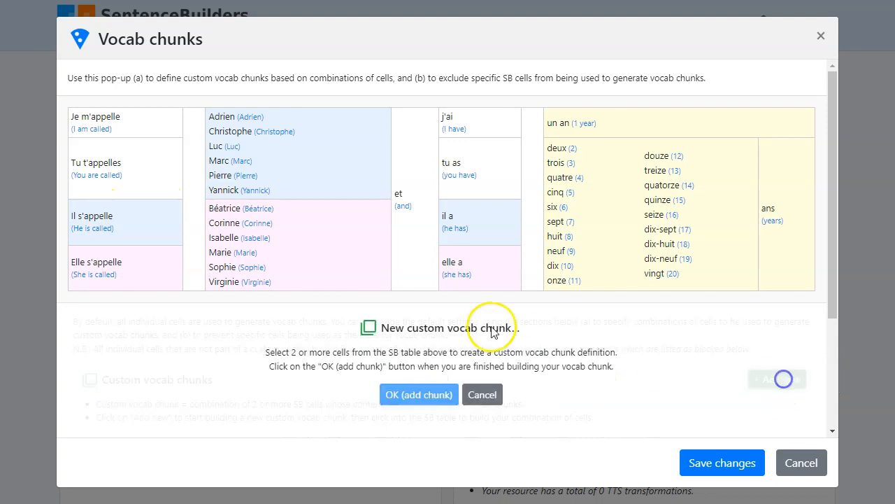
click(96, 266)
click(242, 245)
click(417, 394)
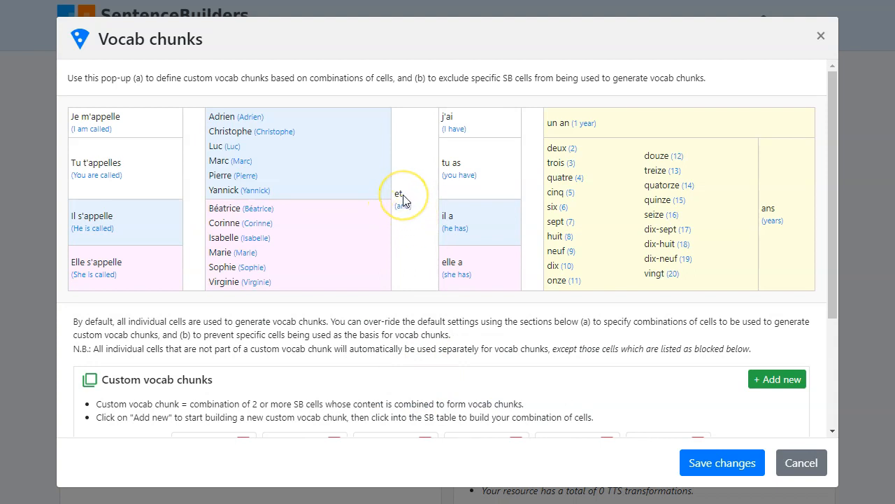
Add a custom vocab chunk combining the "j'ai" cell with the "un an" cell
click(778, 384)
click(466, 123)
click(579, 124)
click(402, 394)
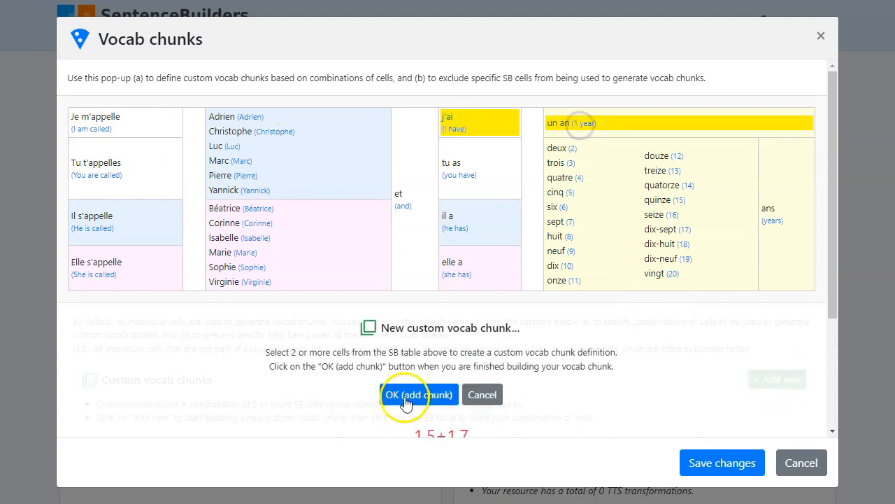
Add a custom vocab chunk combining the "j'ai" cell, the numbers cell from deux to vingt and the "ans" cell
click(777, 382)
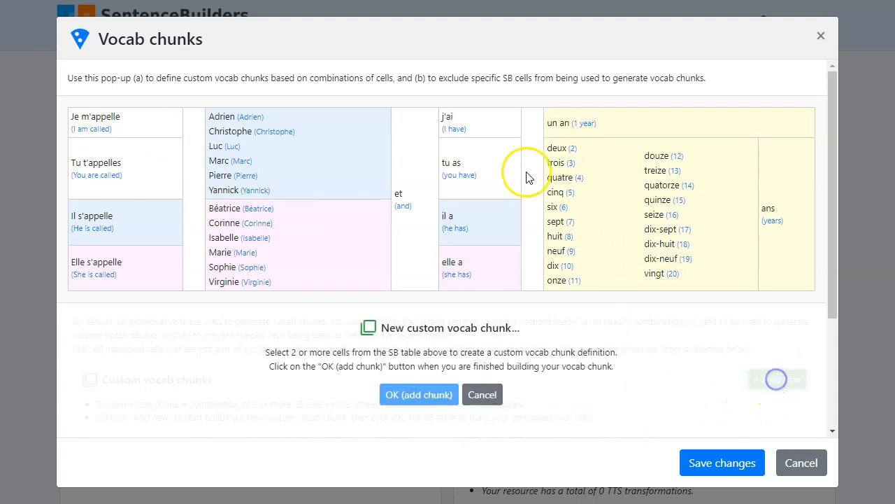
click(456, 126)
click(605, 182)
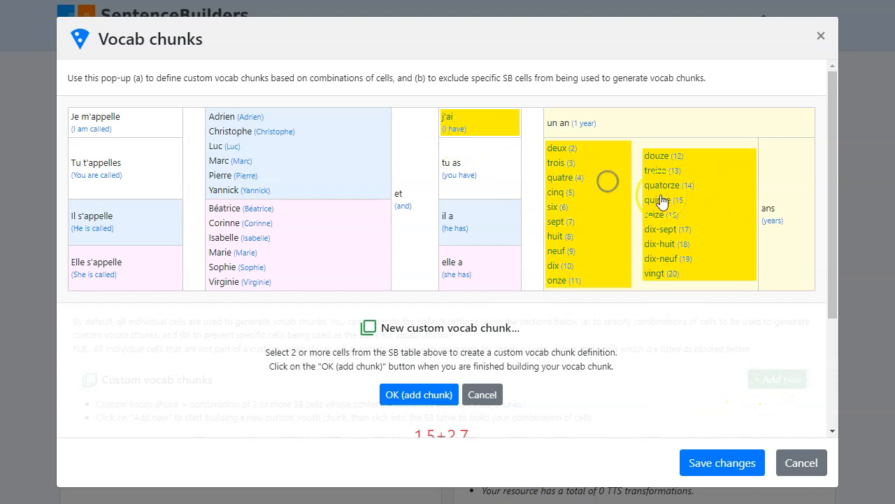
click(769, 219)
click(418, 395)
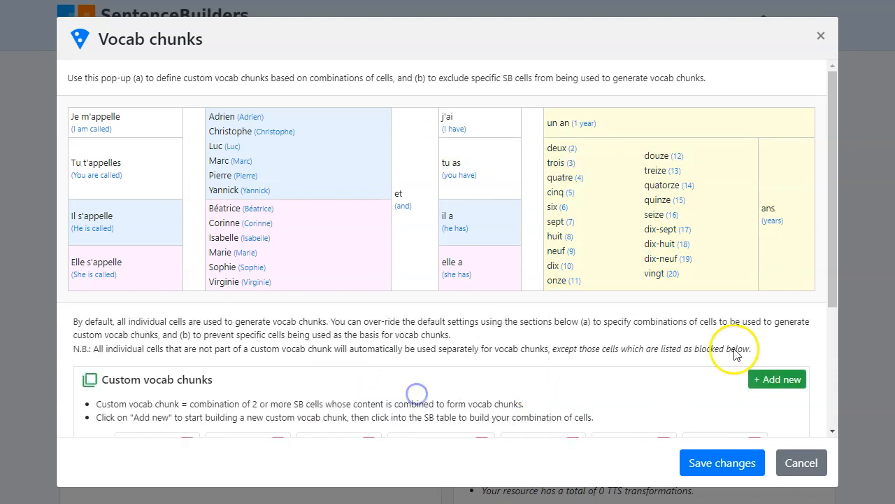
Add a custom vocab chunk combining the "tu as" cell with the "un an" cell
click(776, 379)
click(466, 172)
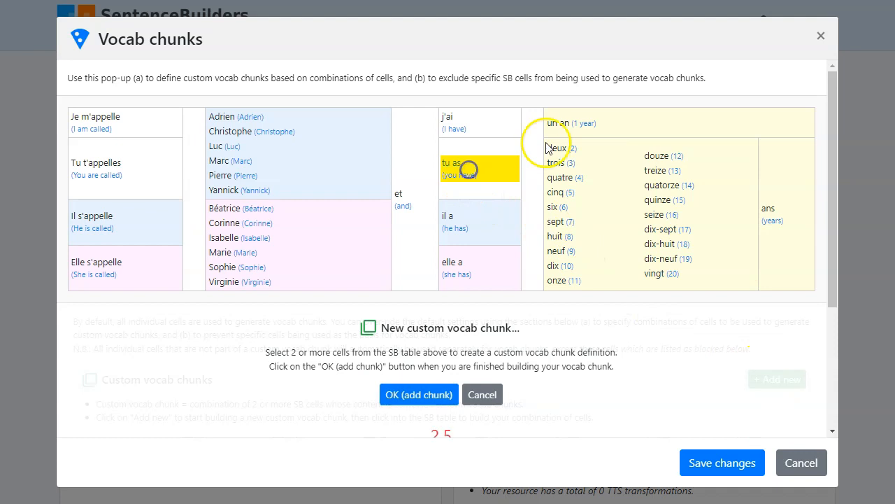
click(569, 124)
click(420, 395)
Add a custom vocab chunk combining the "tu as" cell, the numbers cell from deux to vingt and the "ans" cell
click(770, 380)
click(461, 170)
click(594, 181)
click(769, 218)
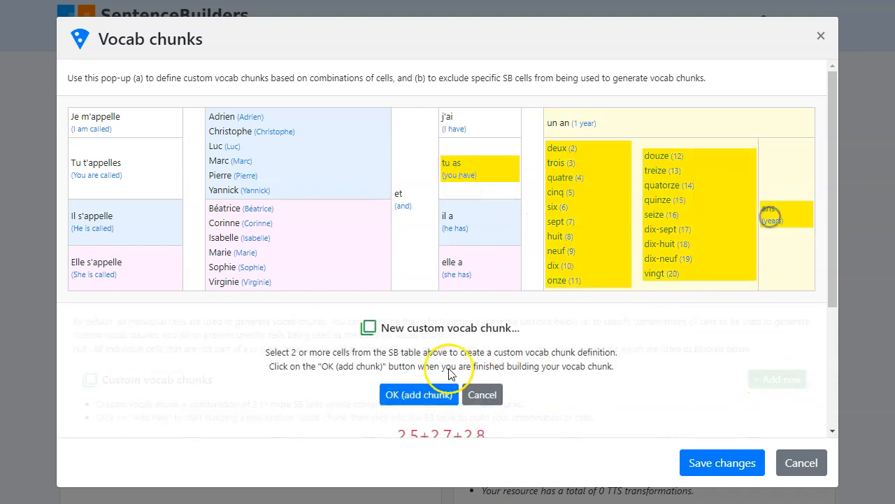
click(418, 394)
Add a custom vocab chunk combining the "il a" cell with the "un an" cell
click(769, 379)
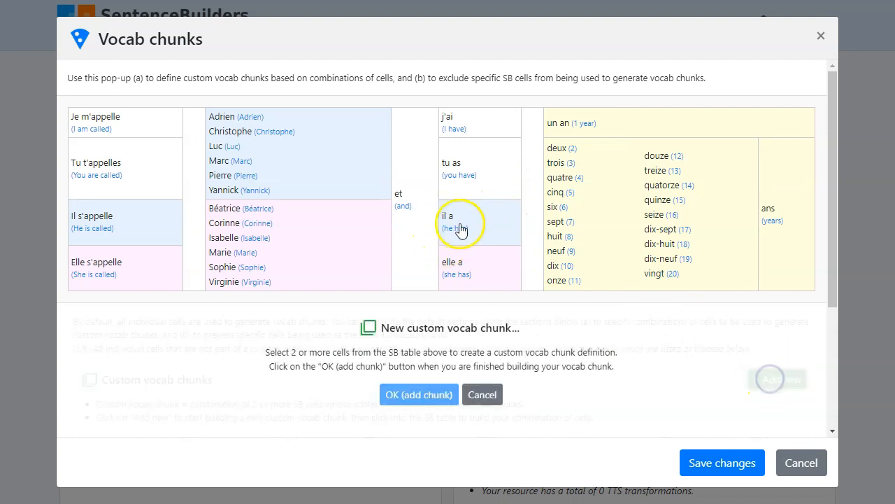
click(456, 224)
click(566, 124)
click(413, 395)
Add a custom vocab chunk combining the "il a" cell, the numbers cell from deux to vingt and the "ans" cell
click(770, 379)
click(472, 233)
click(596, 212)
click(779, 225)
click(424, 393)
Add a custom vocab chunk combining the "elle a" cell, the numbers cell from deux to vingt and the "ans" cell
click(778, 384)
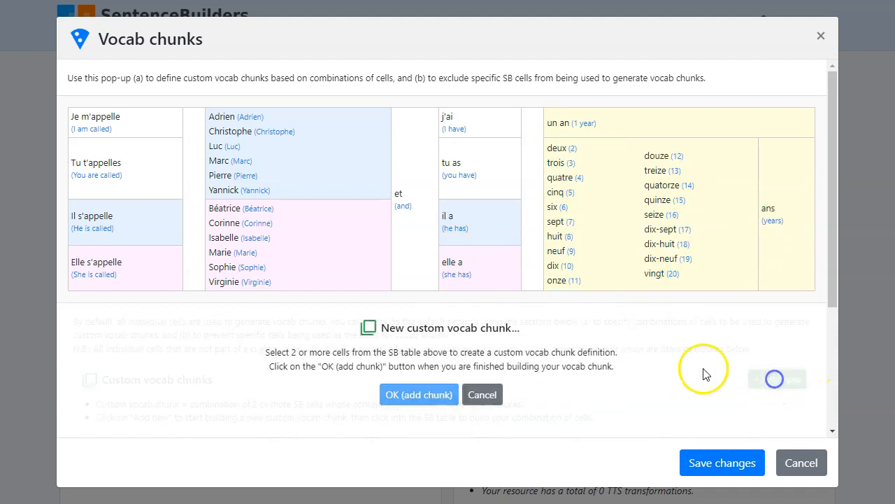
click(468, 270)
click(590, 229)
click(769, 216)
click(422, 396)
click(424, 394)
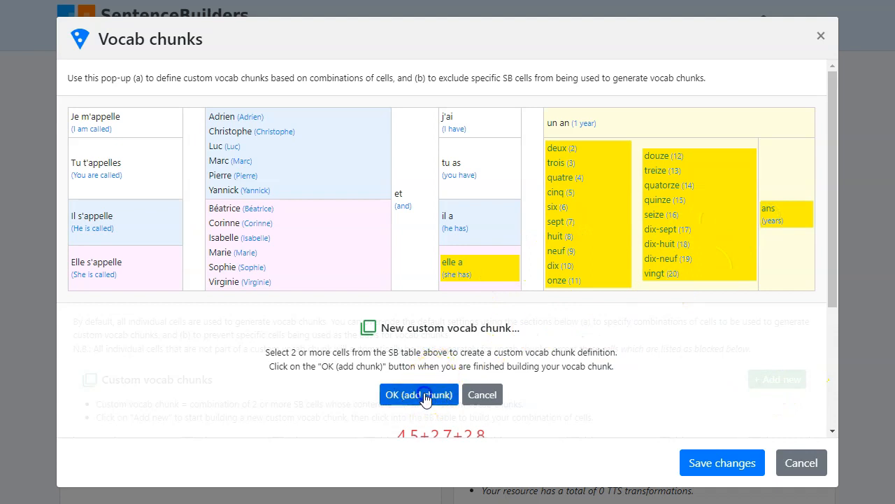
Add a custom vocab chunk combining the "elle a" cell with the "un an" cell
click(464, 263)
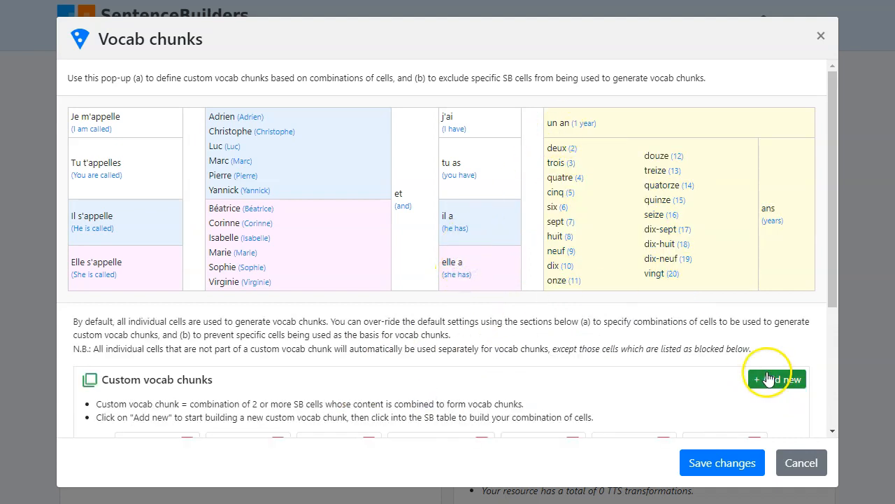
click(775, 379)
click(463, 264)
click(567, 132)
click(419, 394)
Check several custom vocab chunk definitions against the highlighted table cells and save the vocab chunk changes
scroll(545, 316, down, 3)
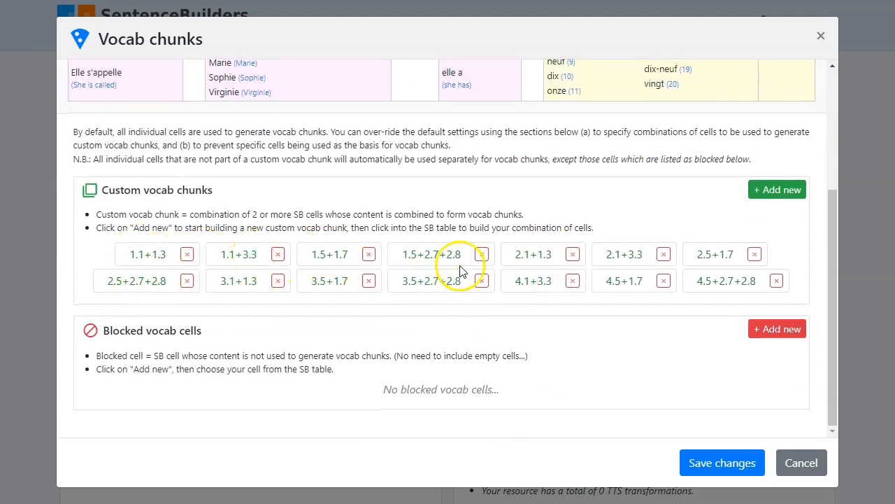
click(533, 256)
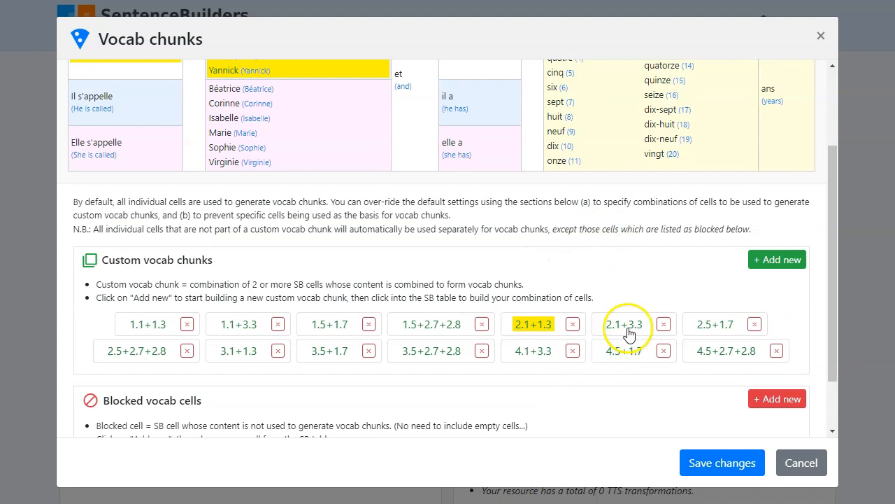
click(617, 332)
scroll(448, 275, down, 2)
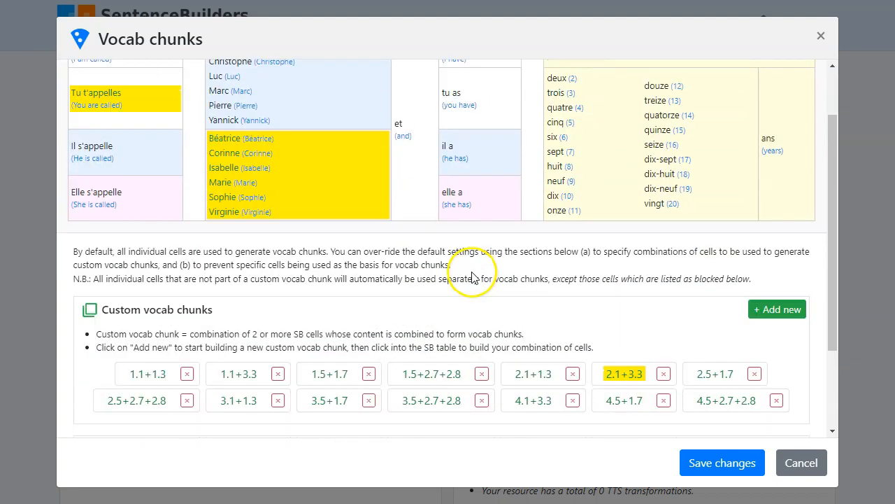
click(429, 332)
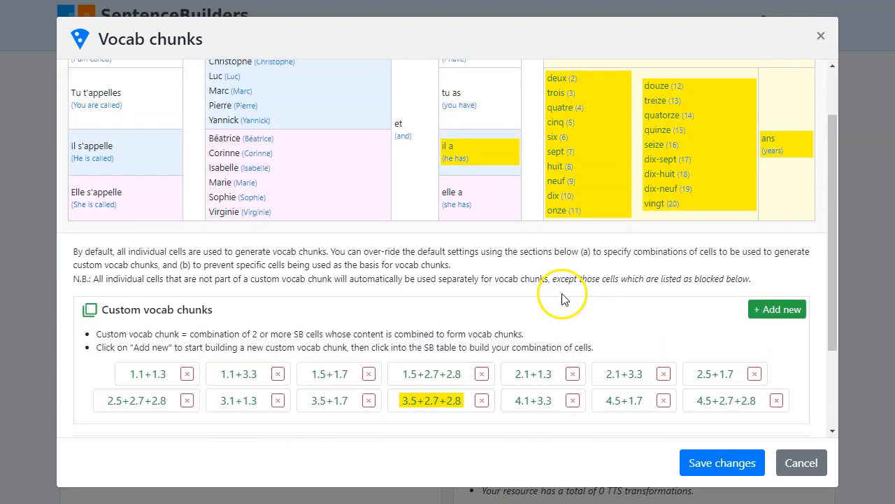
scroll(565, 300, down, 2)
click(532, 331)
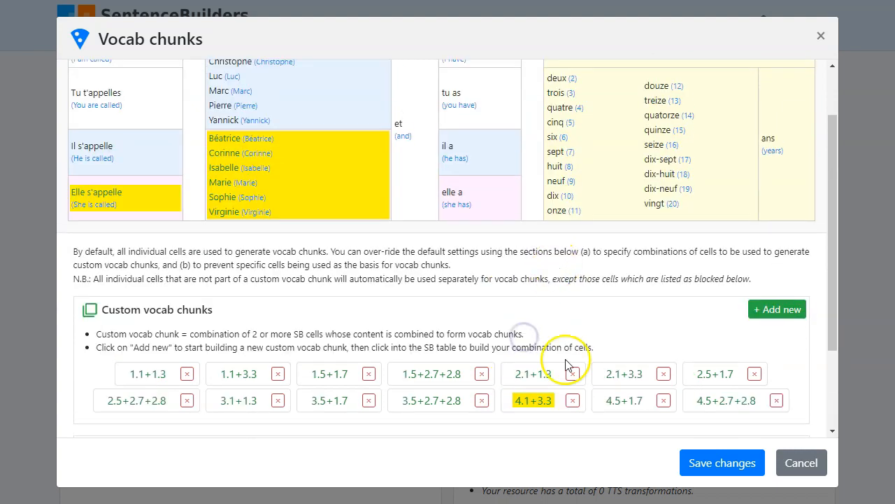
click(624, 400)
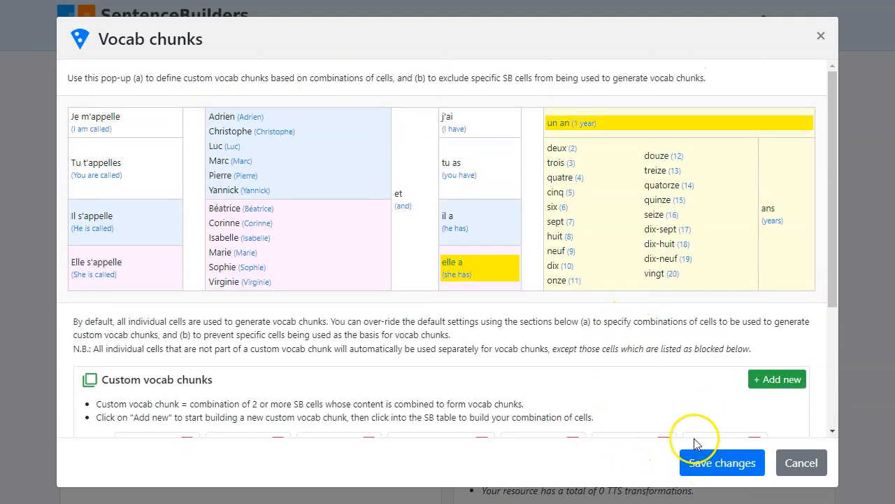
scroll(671, 476, down, 3)
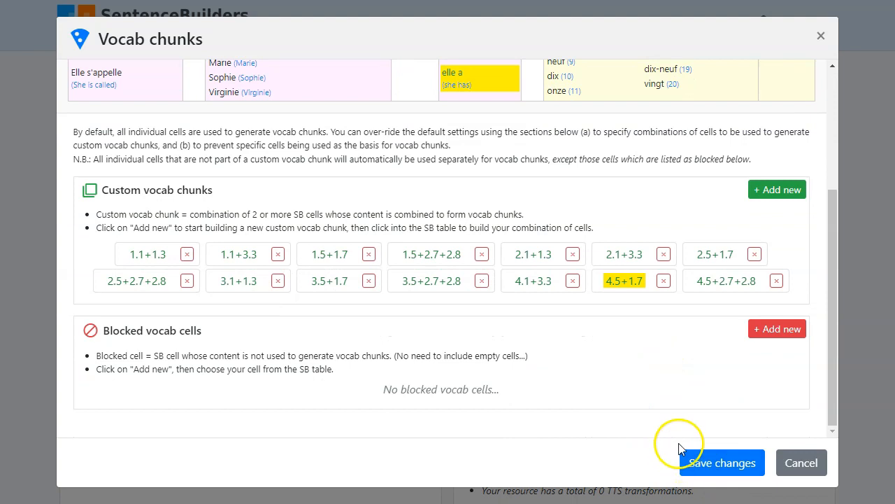
click(704, 464)
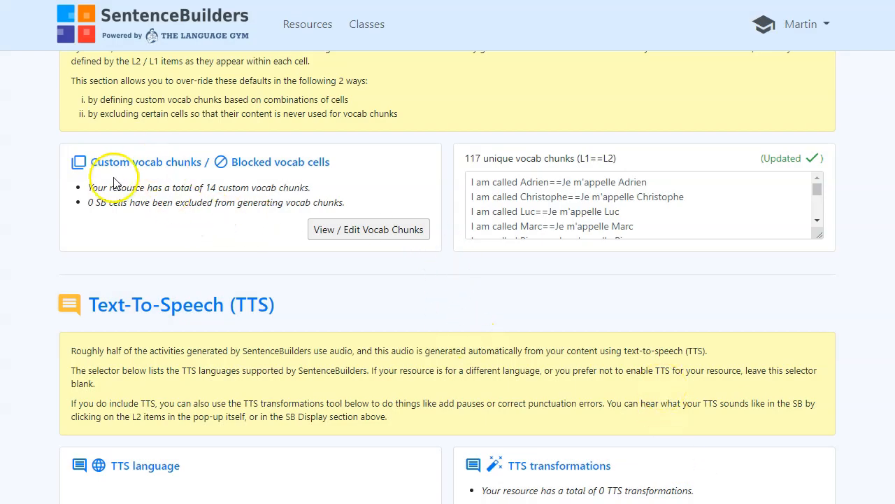
Enlarge the box of generated vocab chunks and read through its French–English pairs
drag(821, 236, 813, 340)
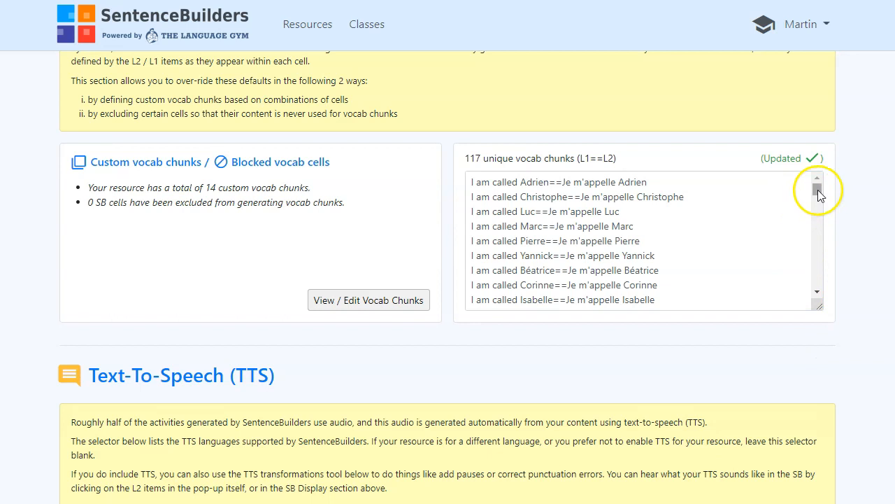
drag(815, 191, 813, 222)
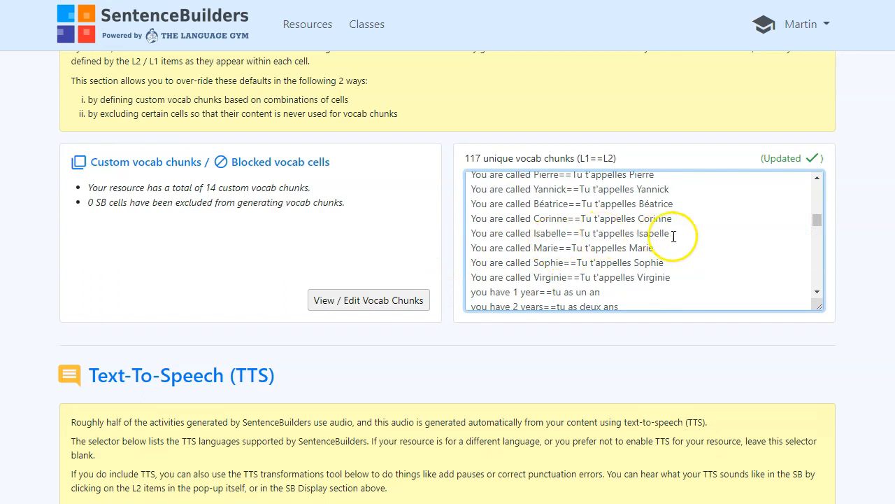
scroll(636, 221, down, 4)
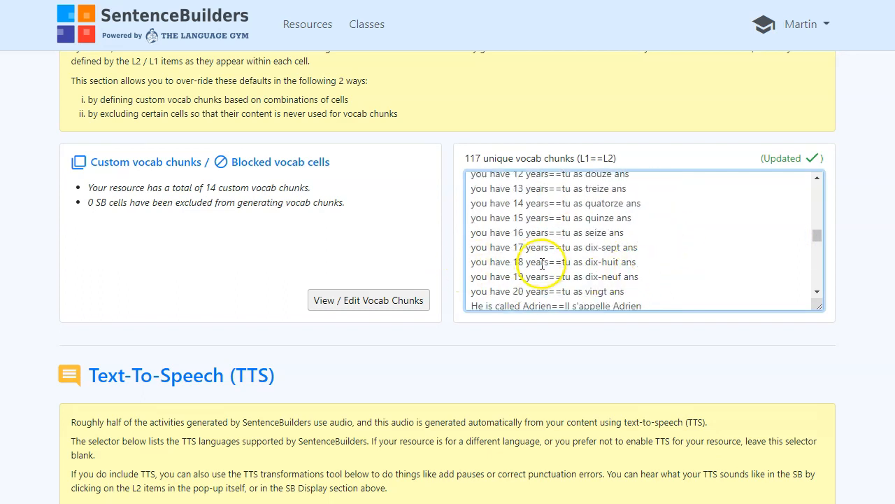
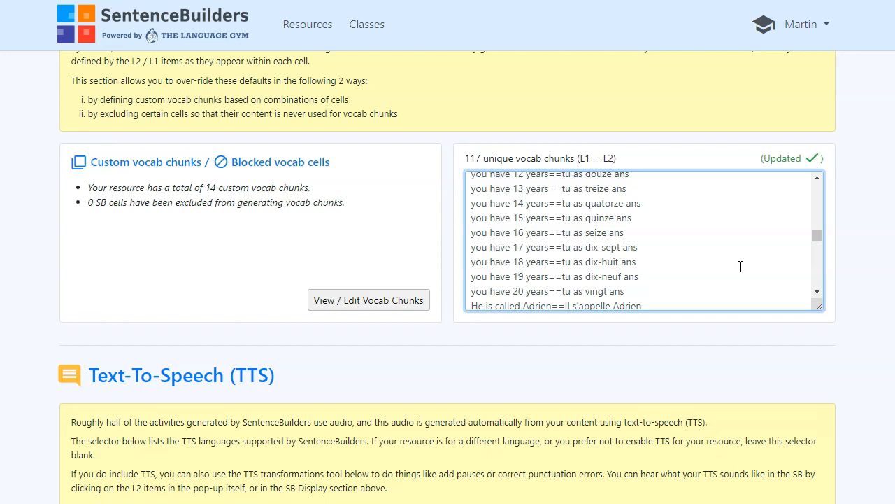
Open the SentenceBuilder's transformations for editing and read the rules for writing transformation definitions
scroll(546, 356, down, 3)
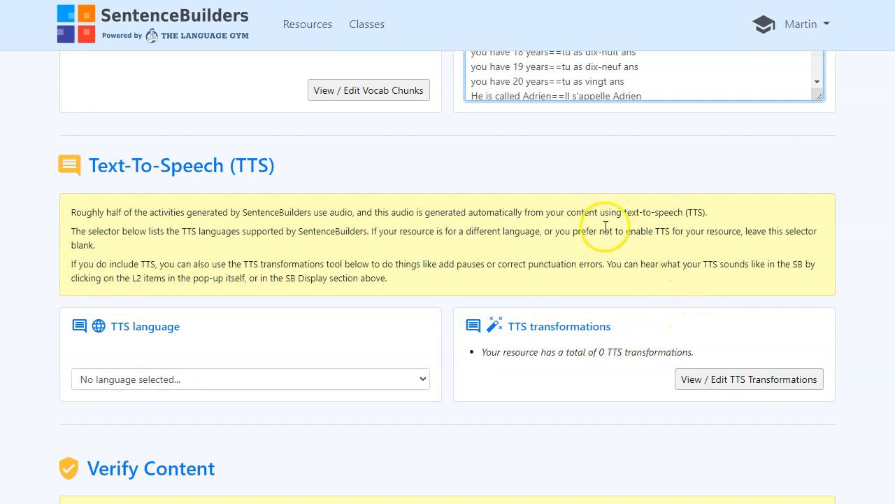
scroll(605, 225, up, 8)
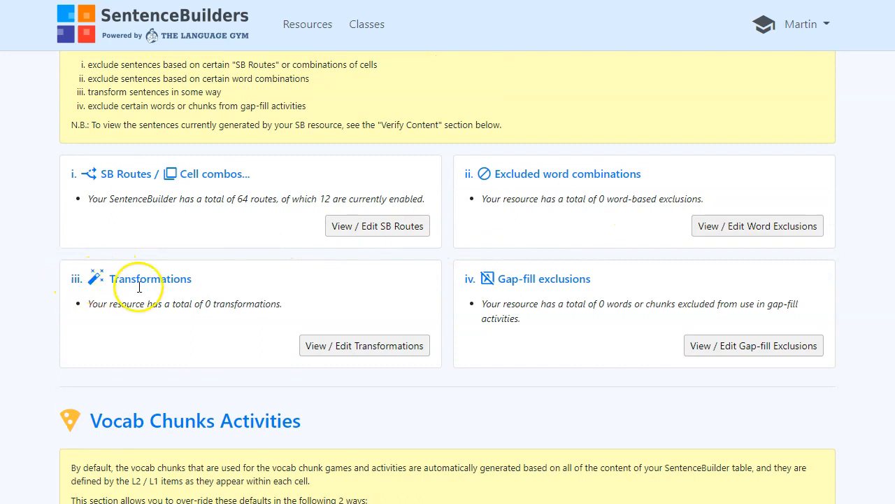
click(367, 346)
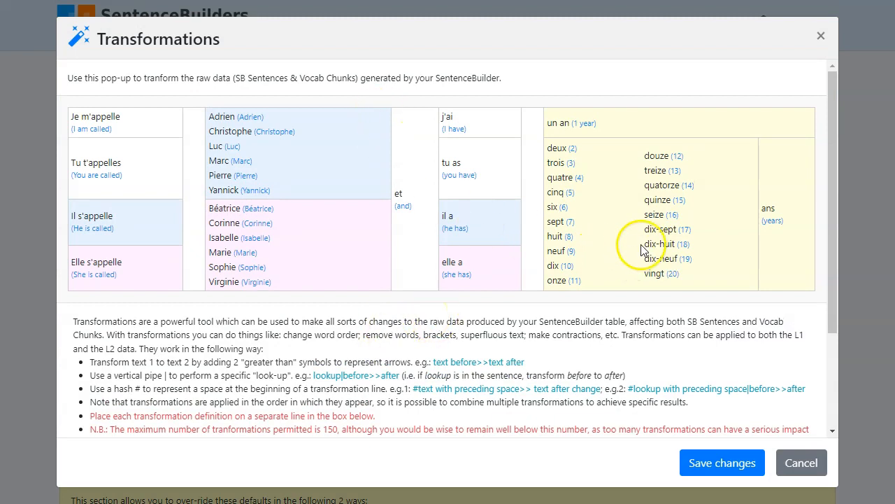
scroll(643, 255, down, 1)
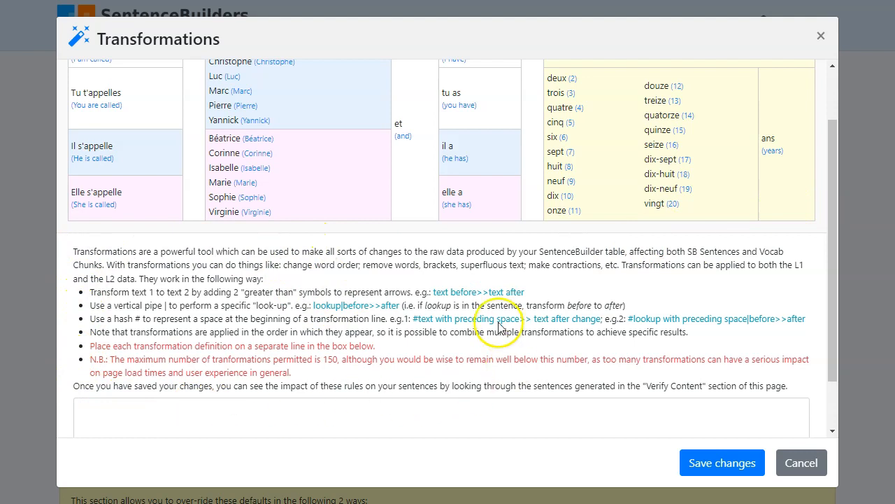
scroll(550, 317, up, 1)
scroll(553, 320, down, 1)
scroll(552, 319, up, 1)
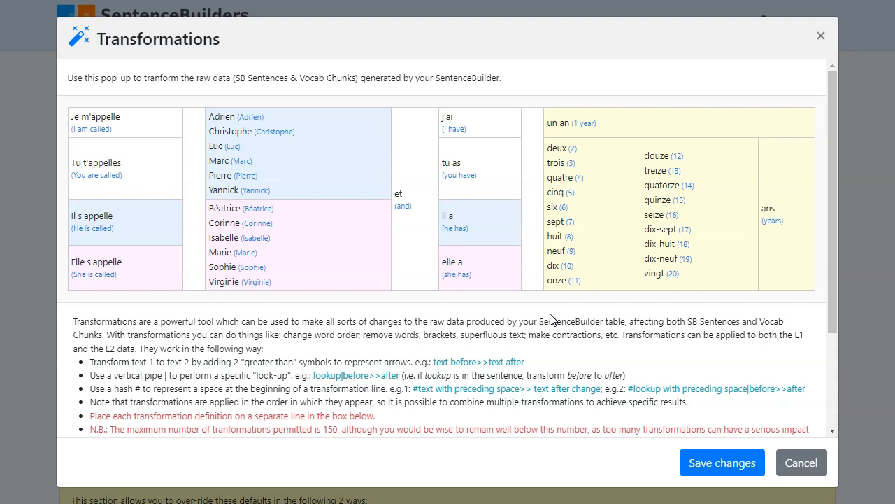
click(591, 328)
scroll(600, 260, down, 2)
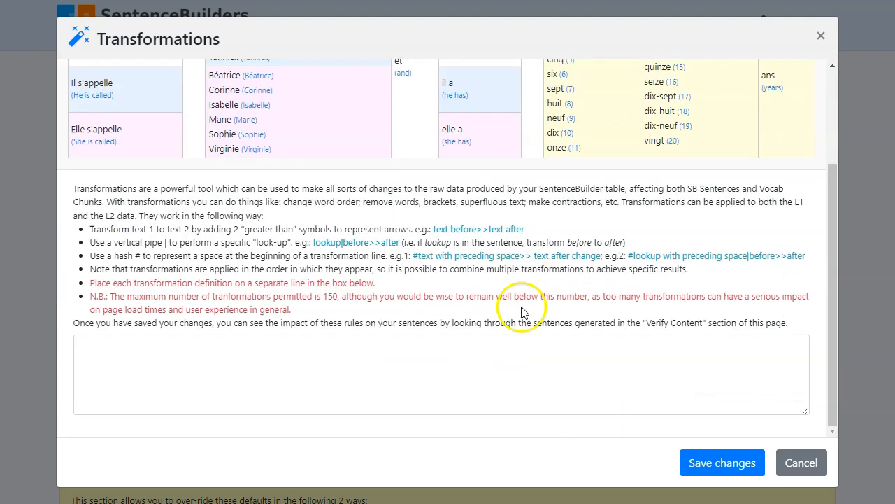
Add the transformations "#years>>" and "#year>>" on separate lines to strip those words, and save the changes
click(168, 336)
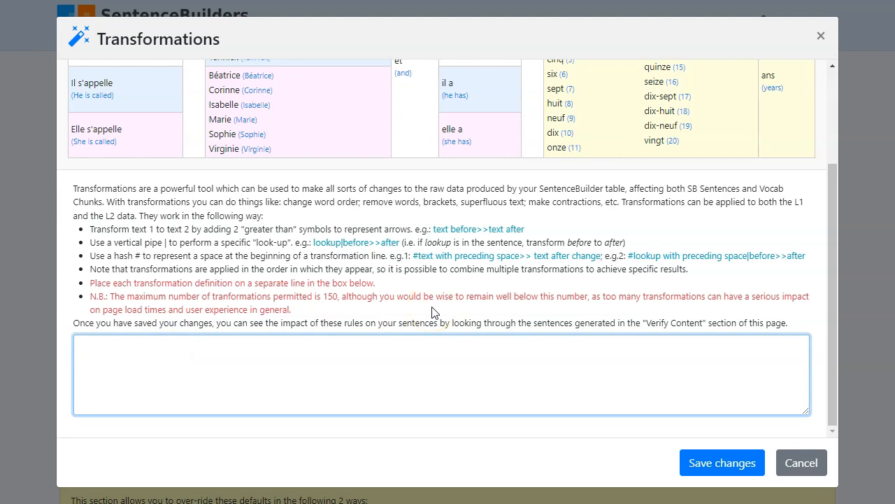
text(#)
text(year>>)
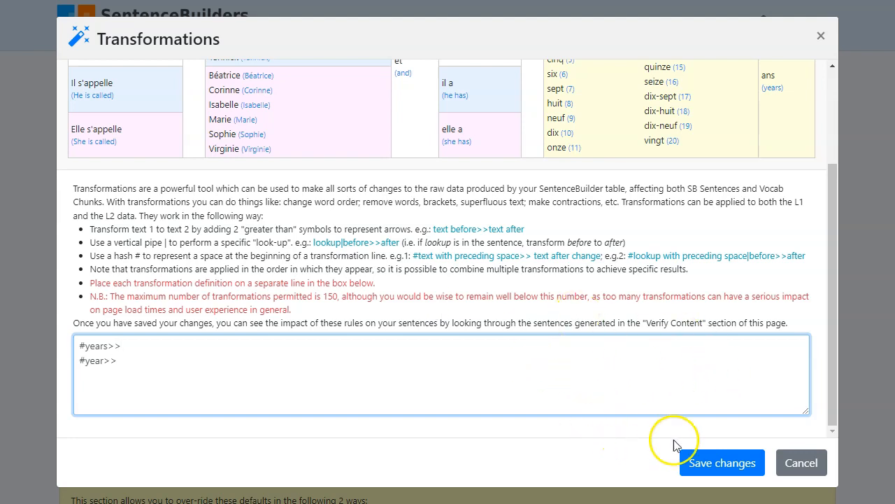
click(714, 464)
click(714, 465)
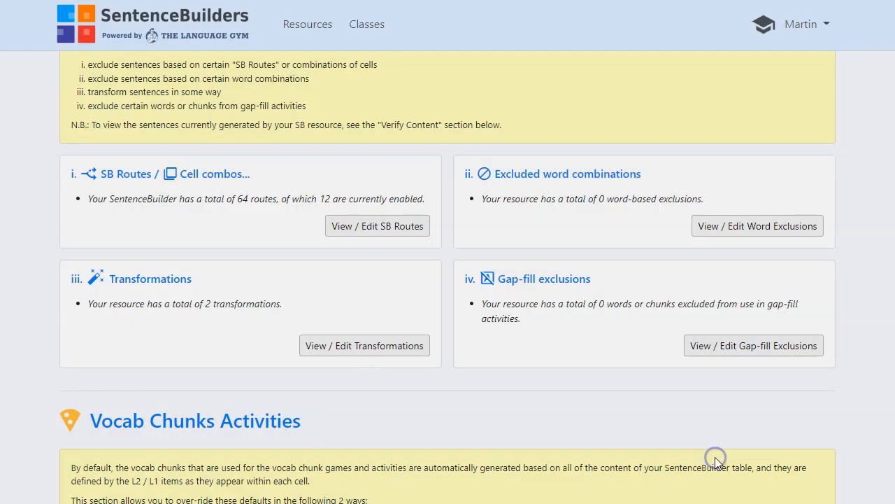
Update the list of generated vocab chunks to apply the saved transformations
scroll(681, 386, down, 7)
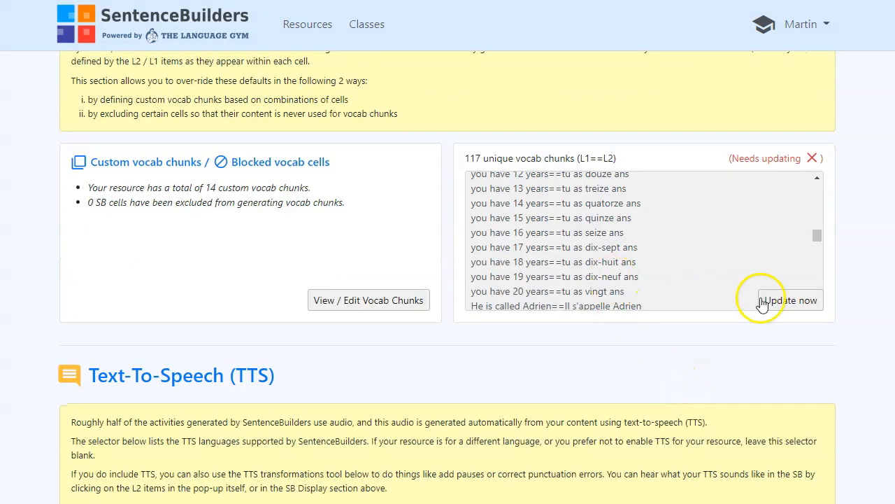
click(800, 300)
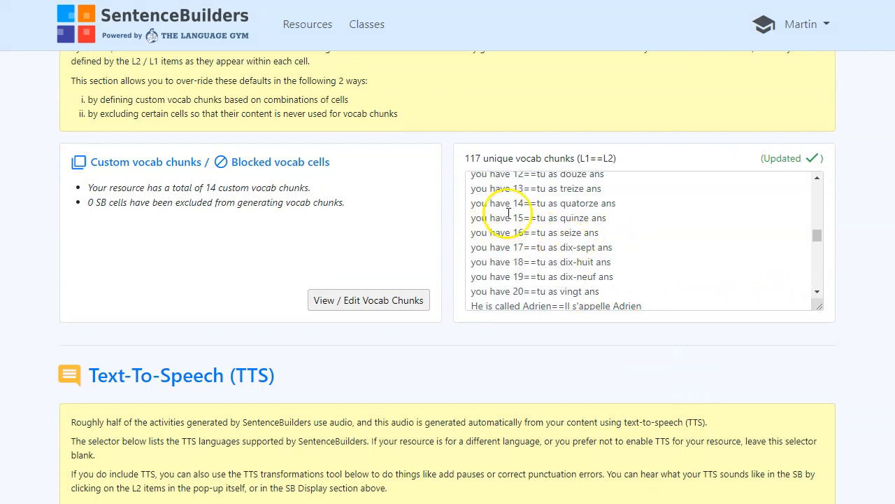
Read through the updated vocab chunks to check how the ages appear for each person
scroll(588, 258, down, 1)
scroll(591, 273, up, 5)
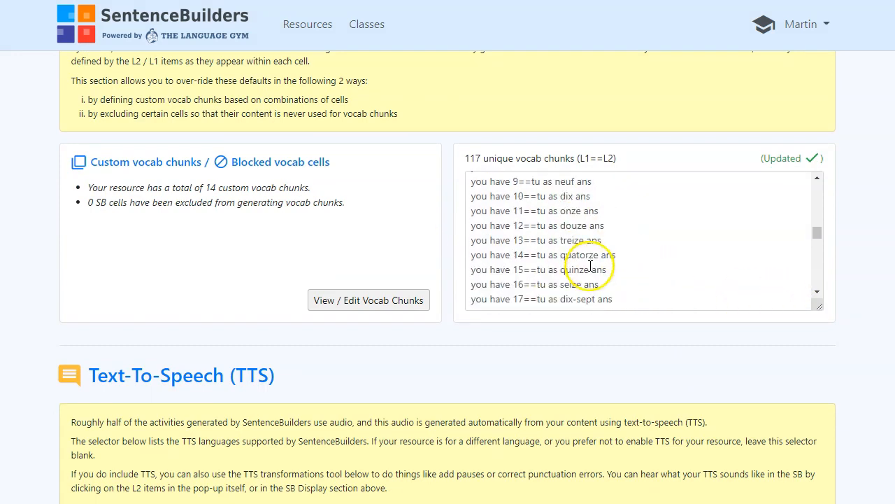
scroll(578, 267, down, 4)
scroll(587, 263, down, 7)
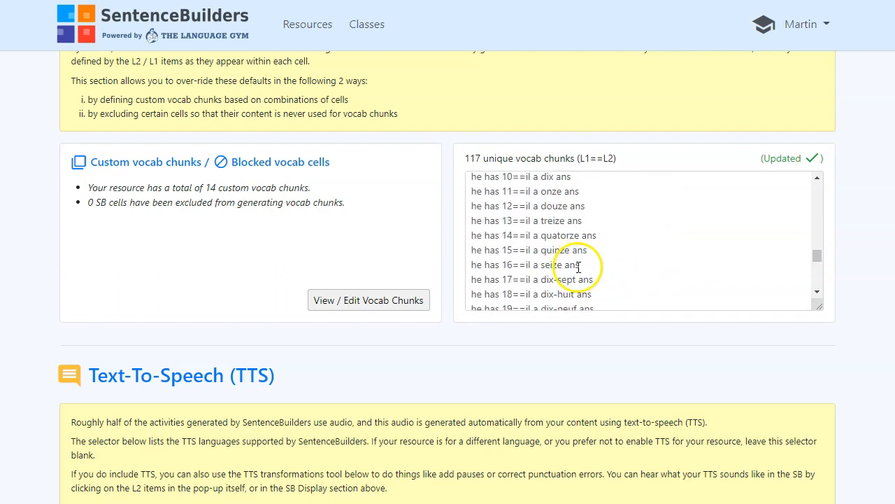
scroll(588, 258, up, 2)
scroll(588, 258, down, 4)
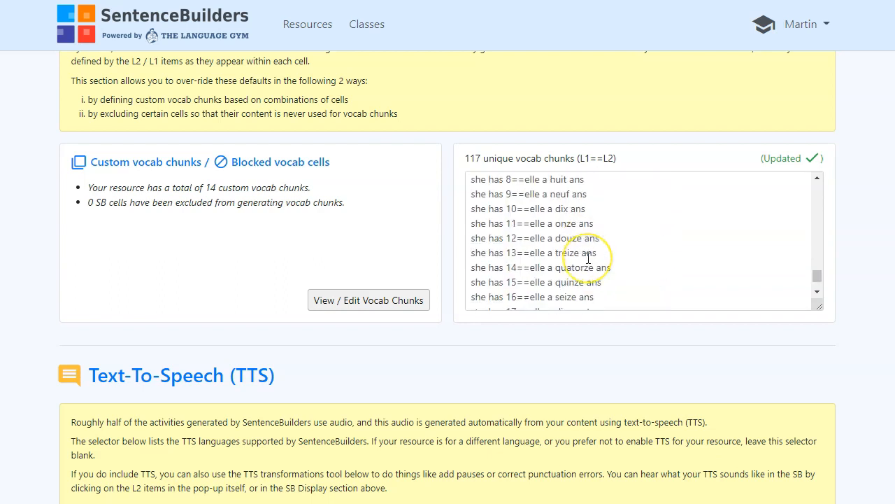
scroll(588, 257, up, 3)
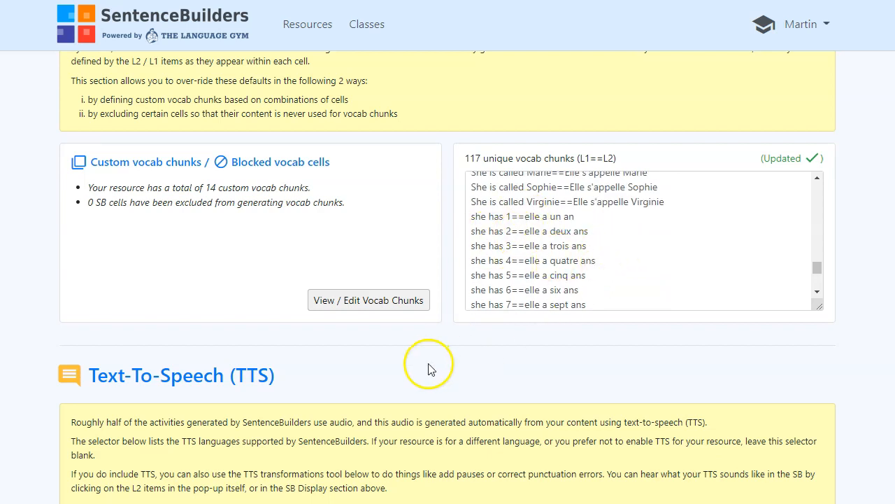
Verify the SentenceBuilder's content and check the first English–French sentences it generates
scroll(429, 369, down, 7)
click(81, 281)
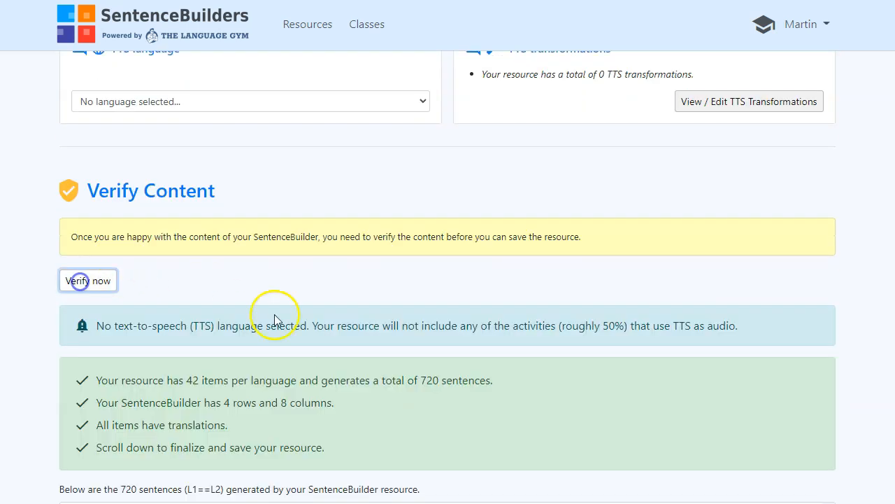
scroll(275, 319, down, 6)
scroll(393, 331, up, 1)
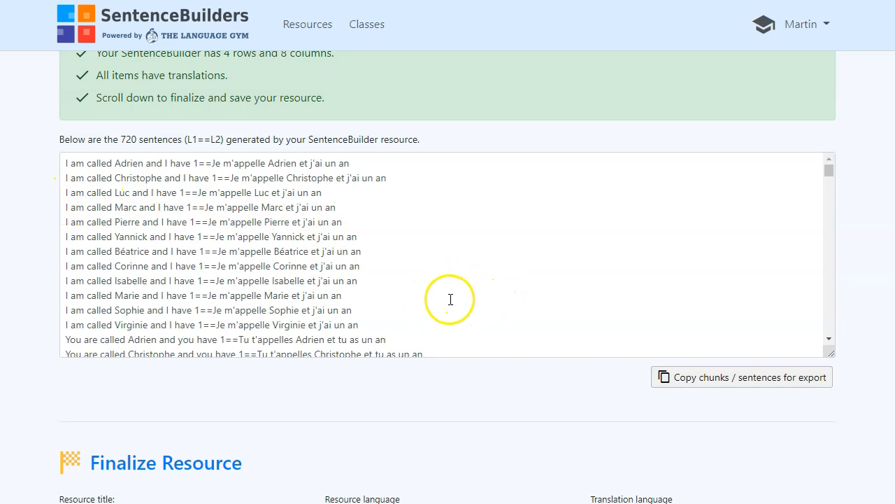
Open the SentenceBuilder's transformations and add "I have>>I am" and "you have>>you are" on separate lines below the existing ones
scroll(685, 260, up, 10)
scroll(628, 231, up, 2)
scroll(447, 301, up, 2)
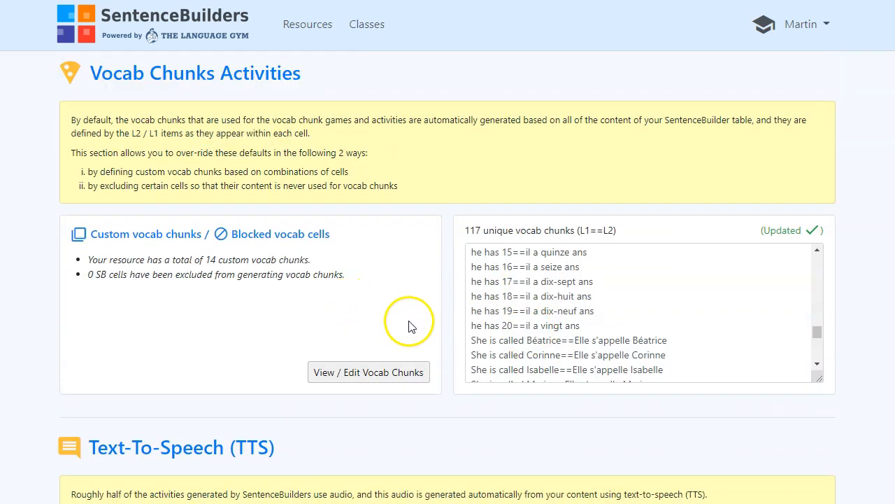
scroll(350, 301, up, 4)
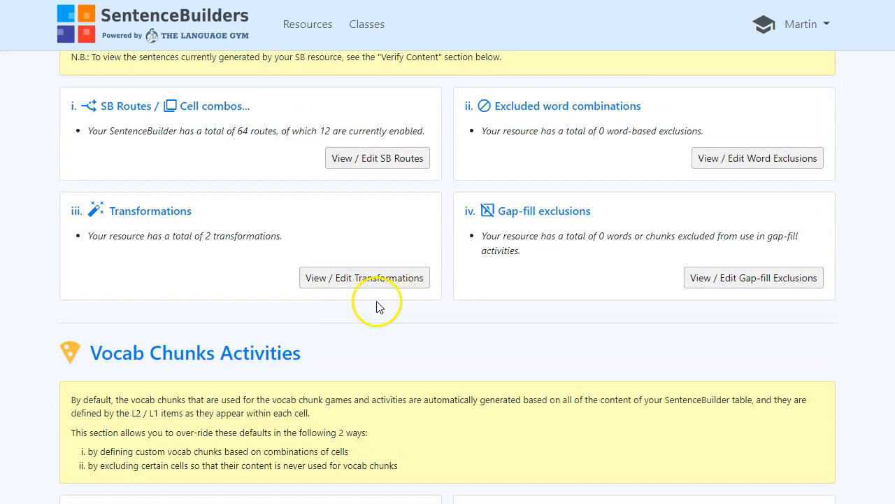
click(373, 279)
scroll(273, 333, down, 3)
click(206, 366)
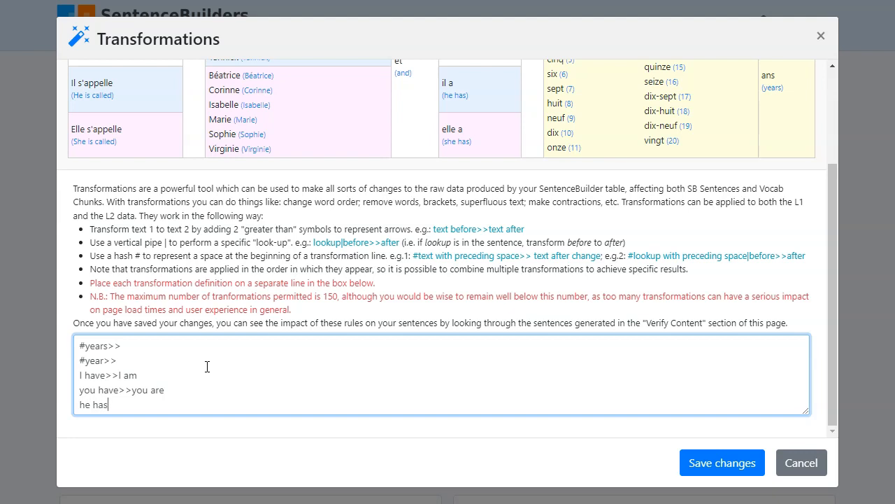
Complete the transformations with "she has>>she is" followed by "he has>>he is" on its own line, and save the changes
click(186, 389)
key(Return)
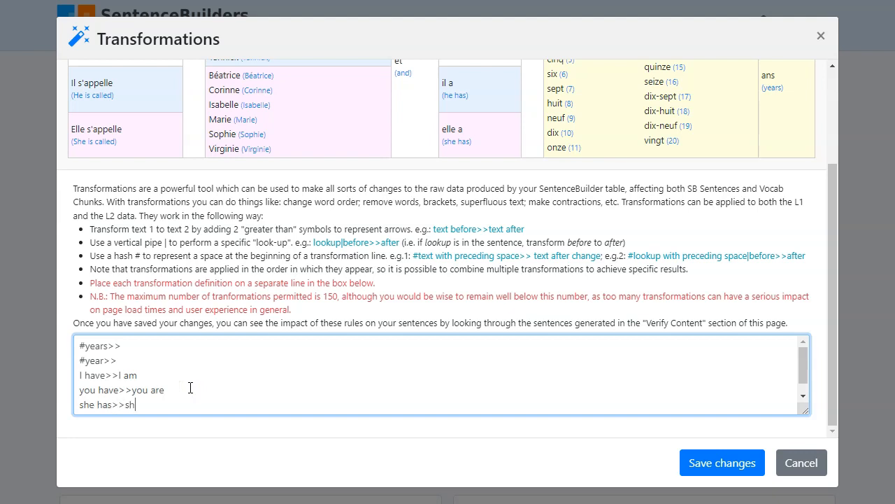
scroll(114, 403, down, 1)
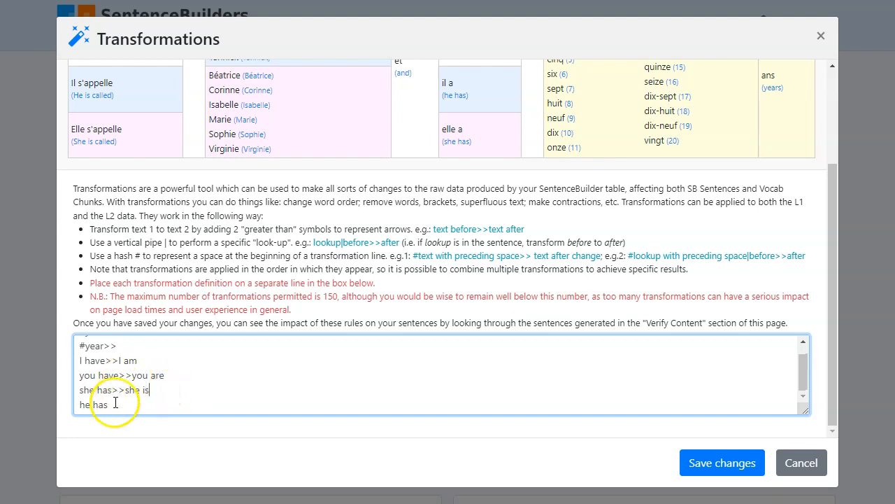
click(130, 406)
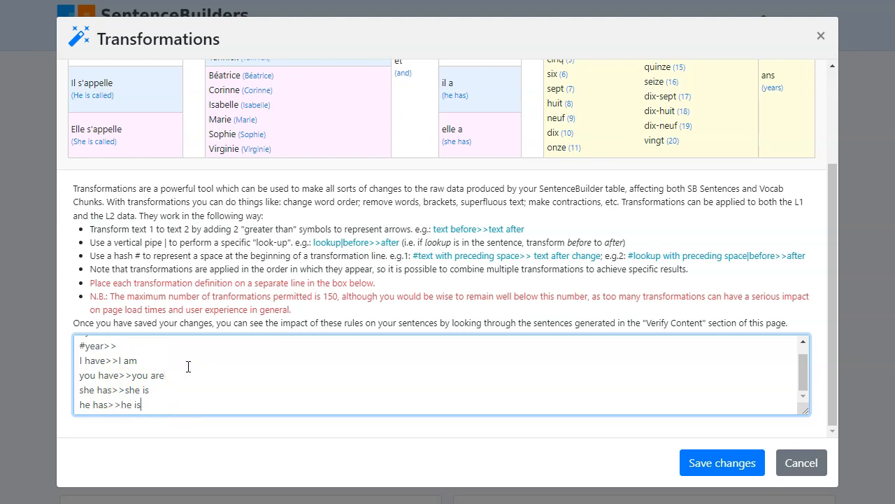
click(723, 467)
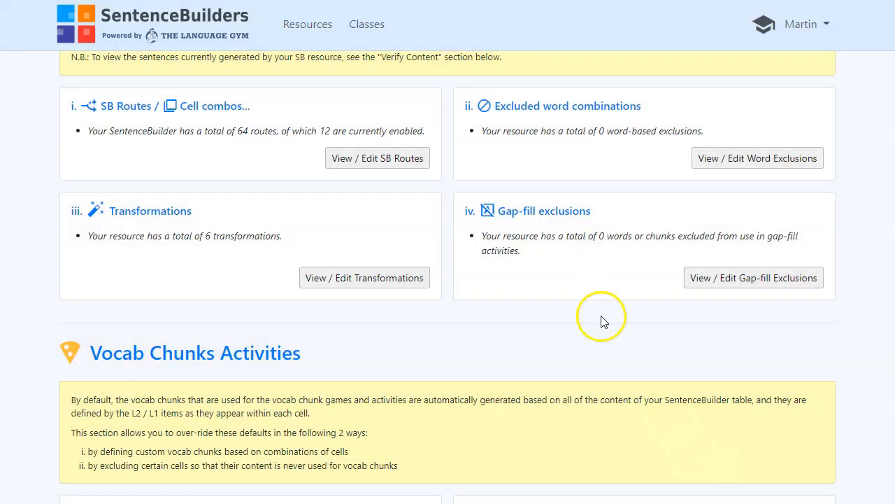
Update the list of generated vocab chunks with the new verb transformations and check its entries
scroll(602, 321, down, 5)
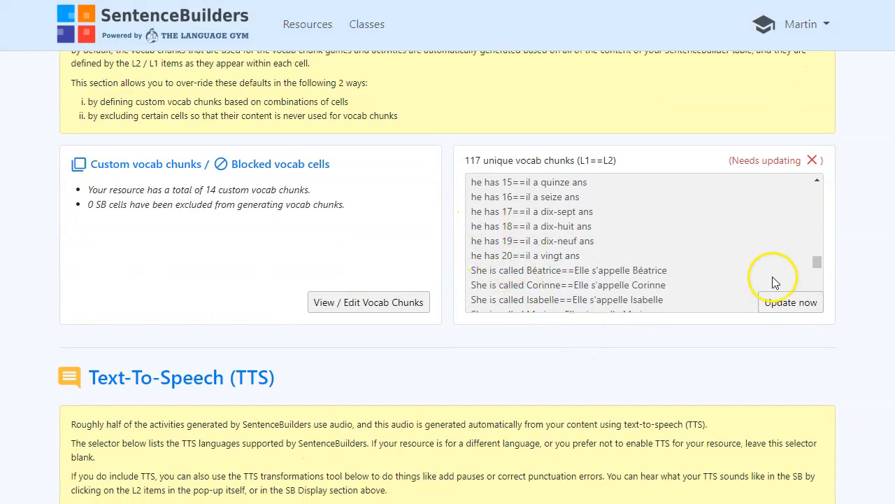
click(786, 303)
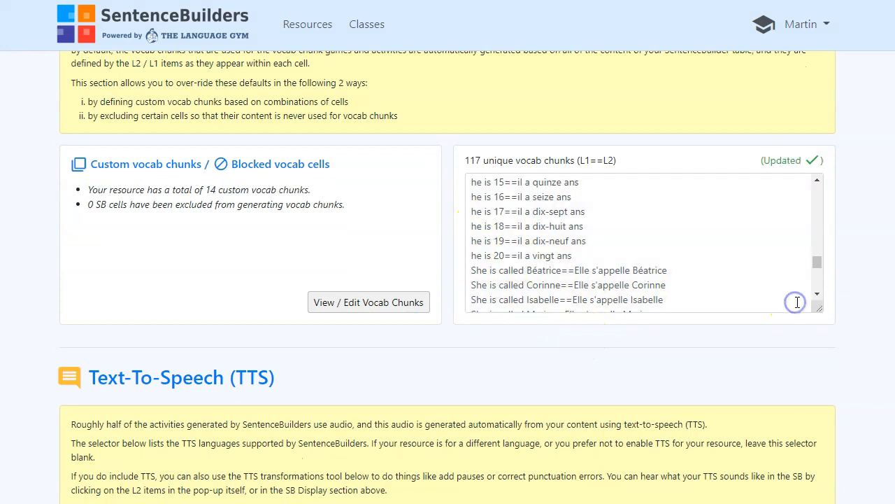
scroll(492, 224, up, 1)
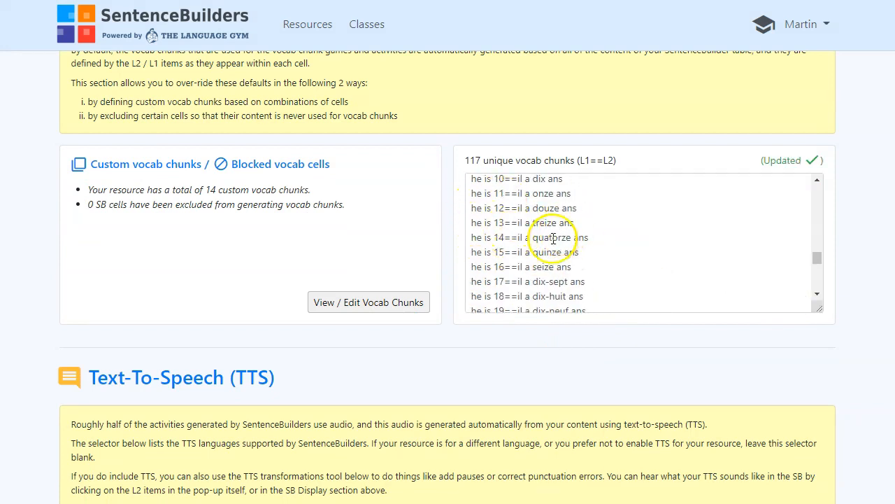
scroll(552, 237, down, 5)
Verify the content again to regenerate the sentences with the verb transformations applied
scroll(455, 364, down, 8)
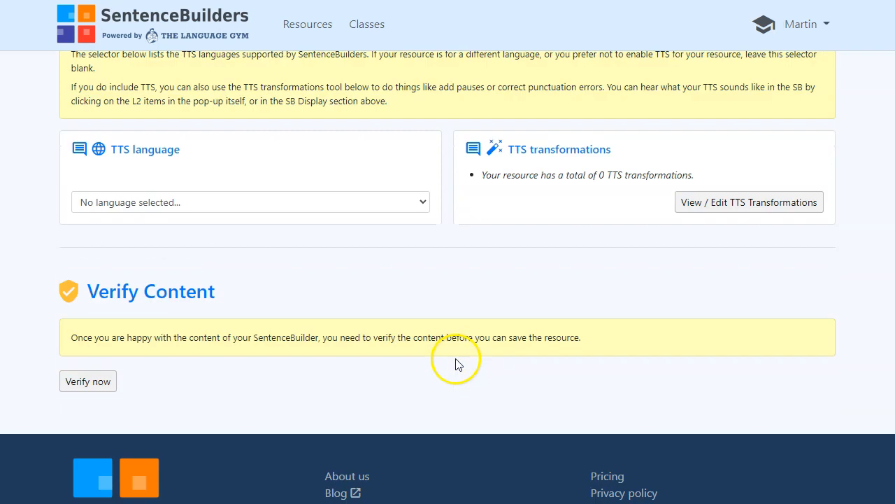
click(84, 281)
scroll(319, 266, down, 3)
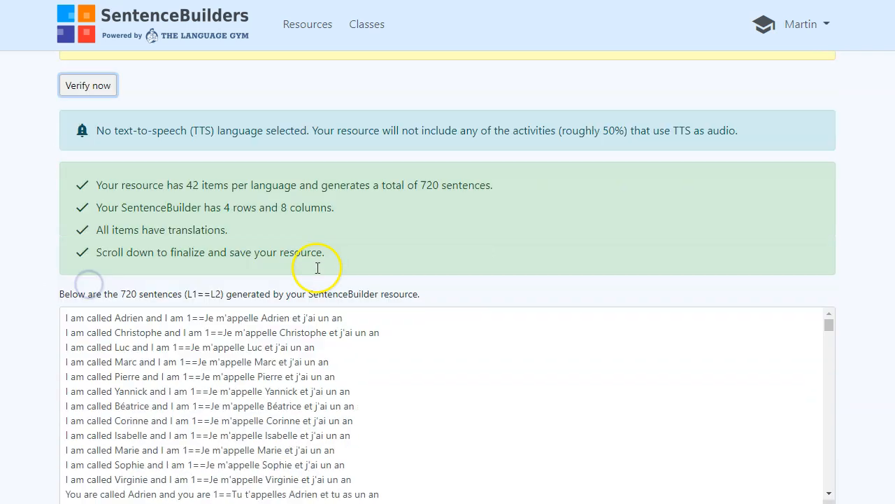
Read through the generated sentences, comparing the English verbs and ages with the French for each person
scroll(429, 362, down, 3)
scroll(431, 360, up, 3)
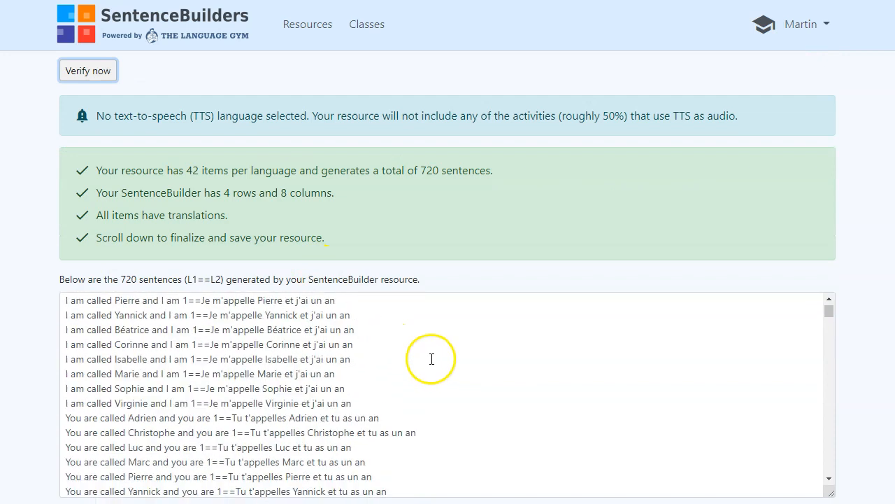
scroll(431, 359, down, 2)
scroll(420, 353, up, 2)
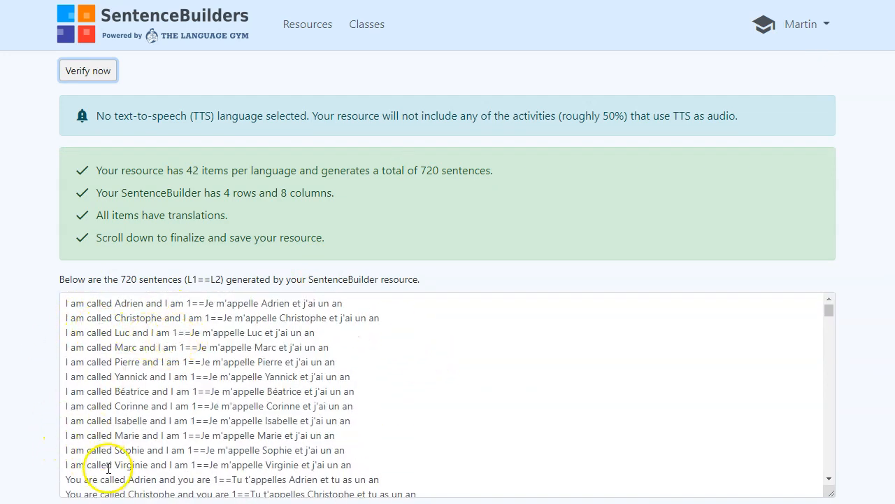
scroll(101, 420, down, 3)
scroll(149, 425, down, 2)
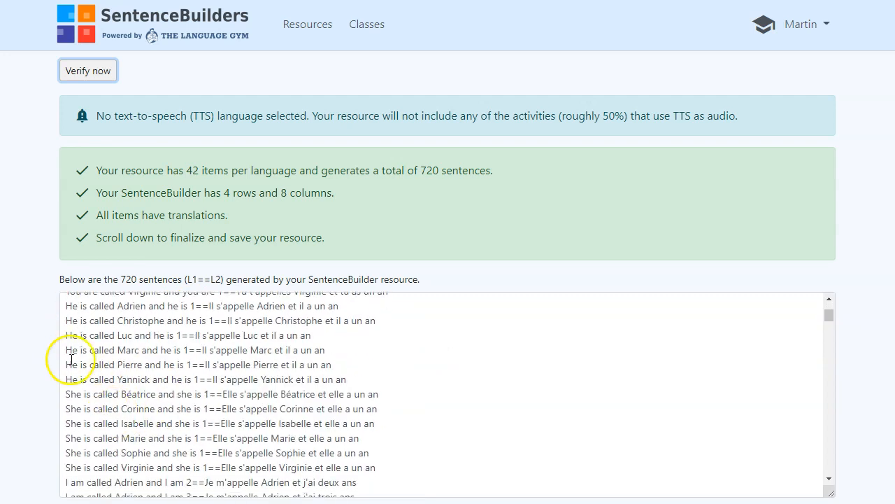
scroll(173, 434, down, 5)
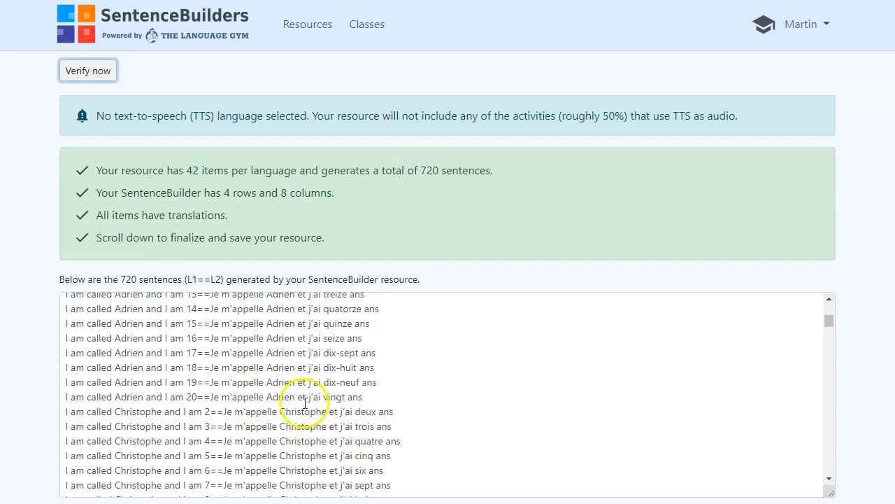
scroll(359, 416, down, 10)
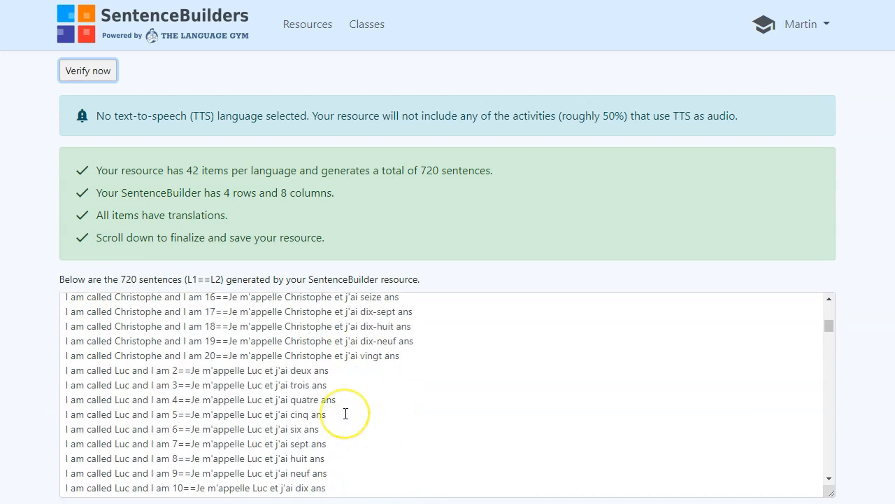
scroll(344, 414, up, 12)
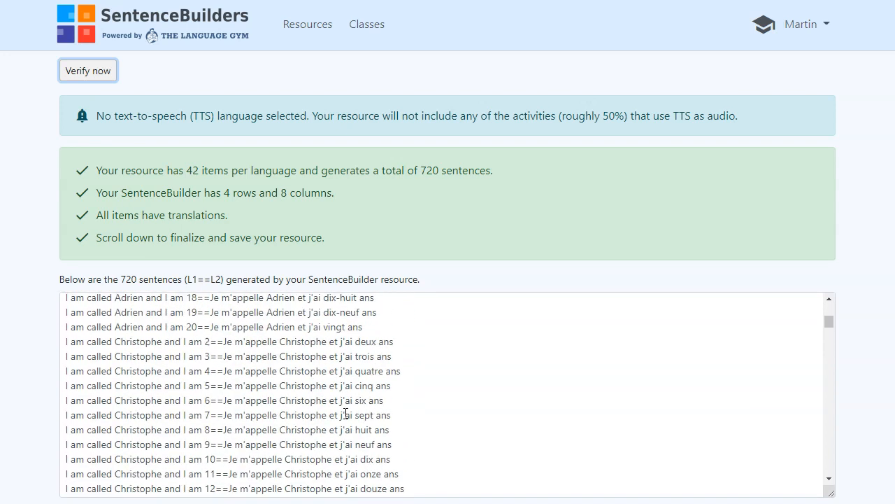
scroll(344, 413, up, 5)
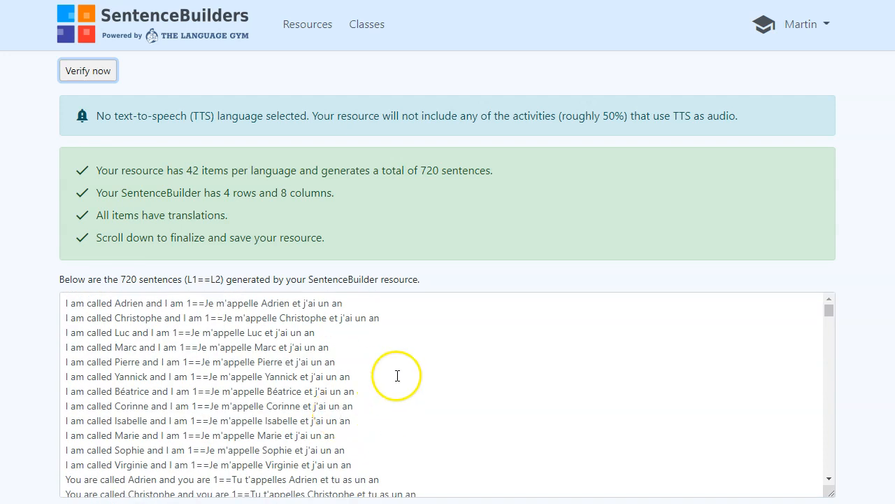
Set the resource's text-to-speech language to French
scroll(402, 241, up, 12)
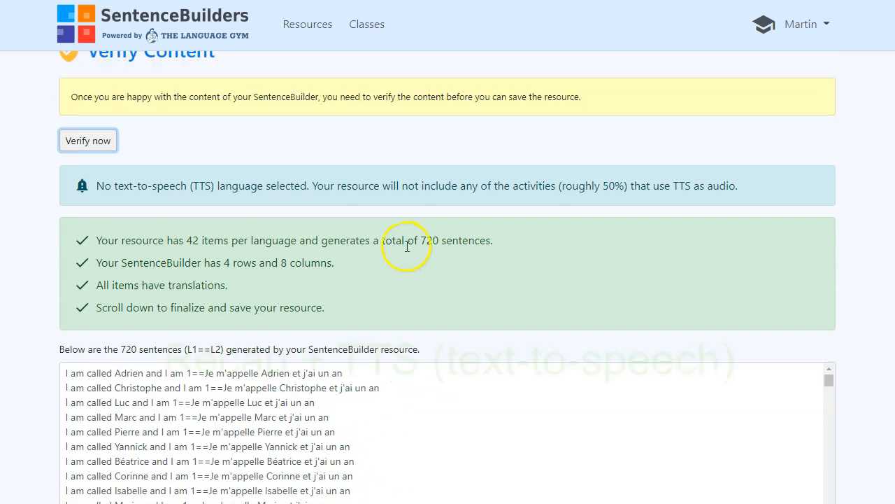
scroll(401, 235, up, 12)
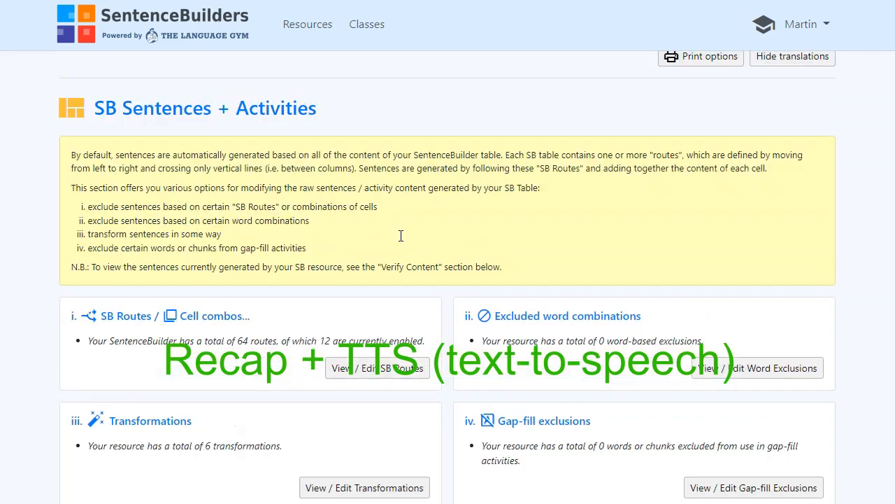
scroll(395, 236, up, 1)
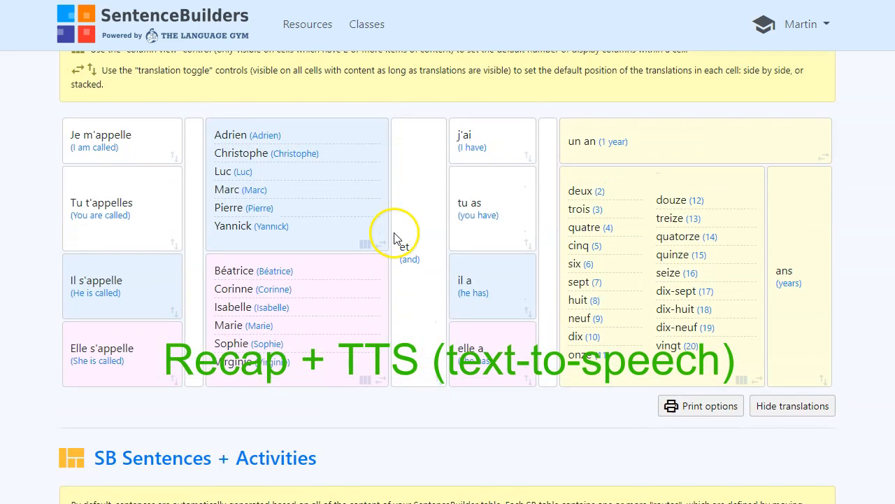
drag(886, 180, 877, 240)
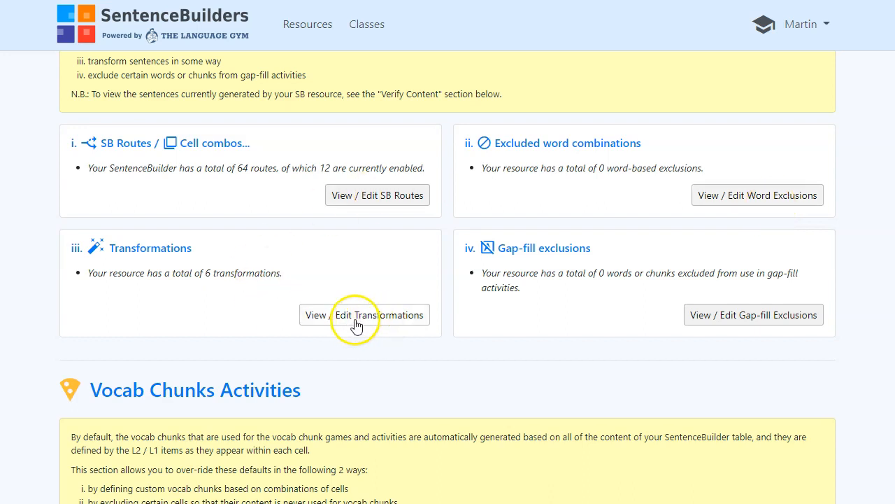
scroll(675, 329, down, 5)
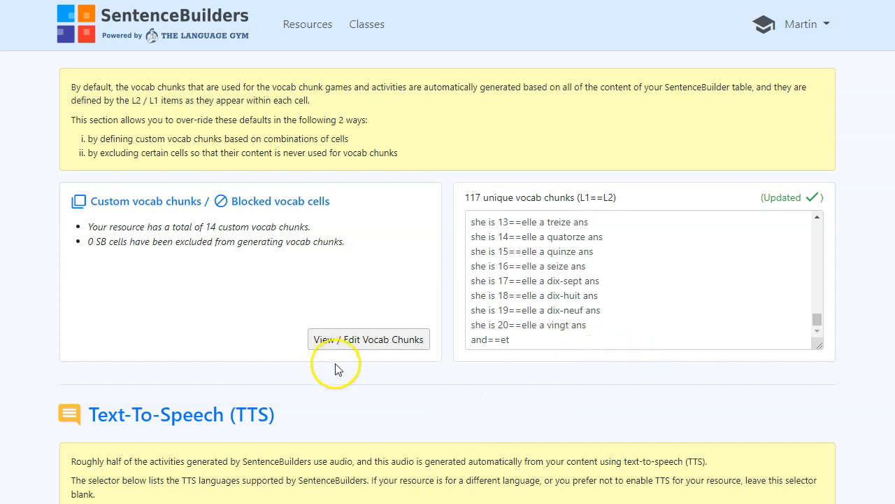
scroll(213, 321, down, 4)
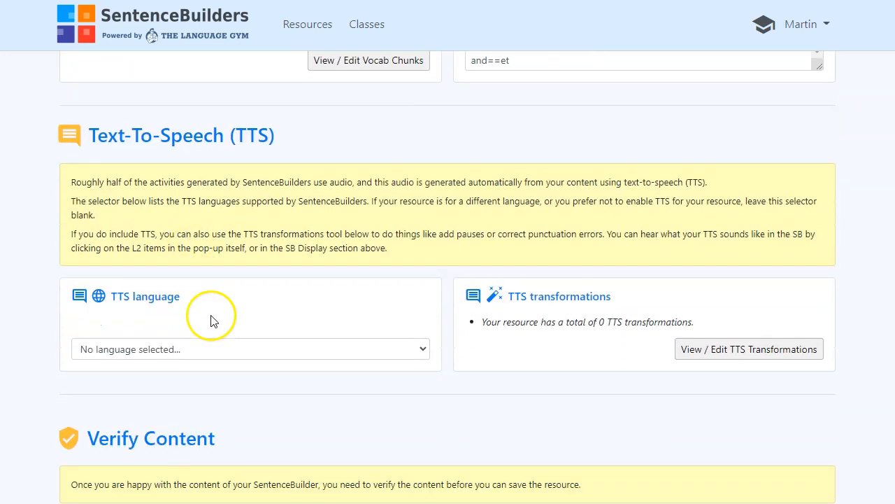
click(145, 348)
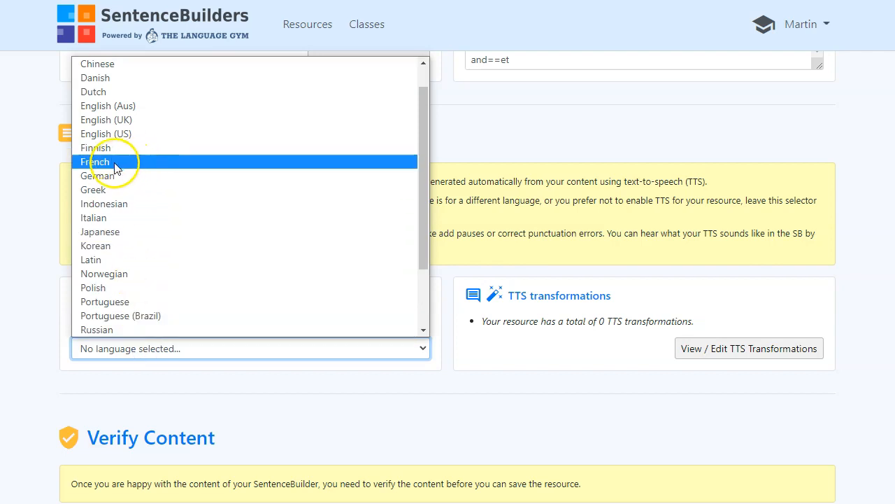
click(100, 165)
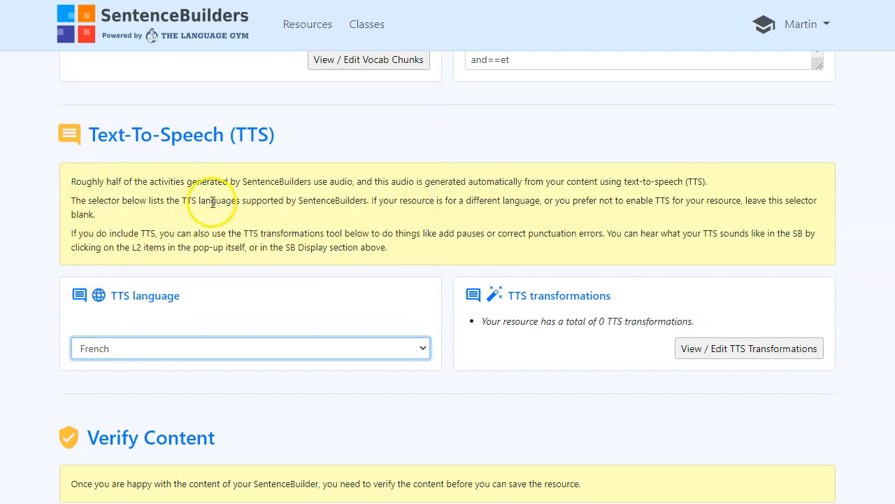
Verify the content with French text-to-speech enabled, check the generated sentences, and go to the details for finalizing the resource
scroll(312, 269, up, 10)
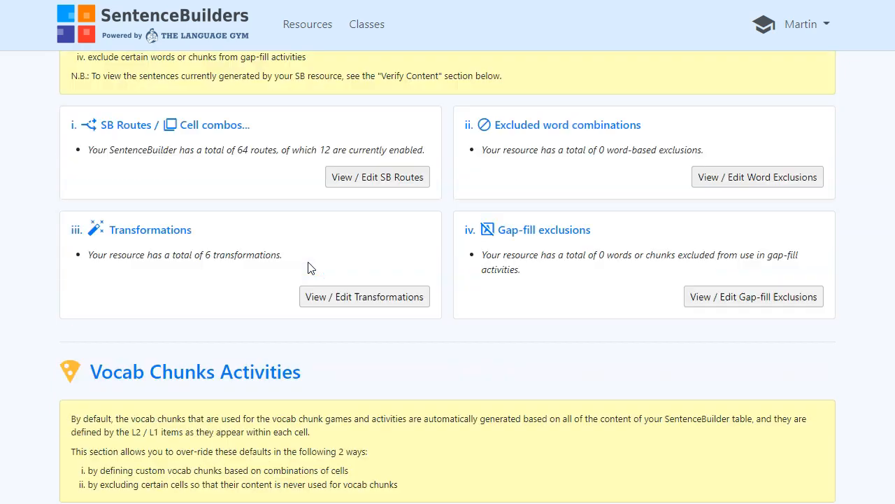
scroll(312, 269, up, 5)
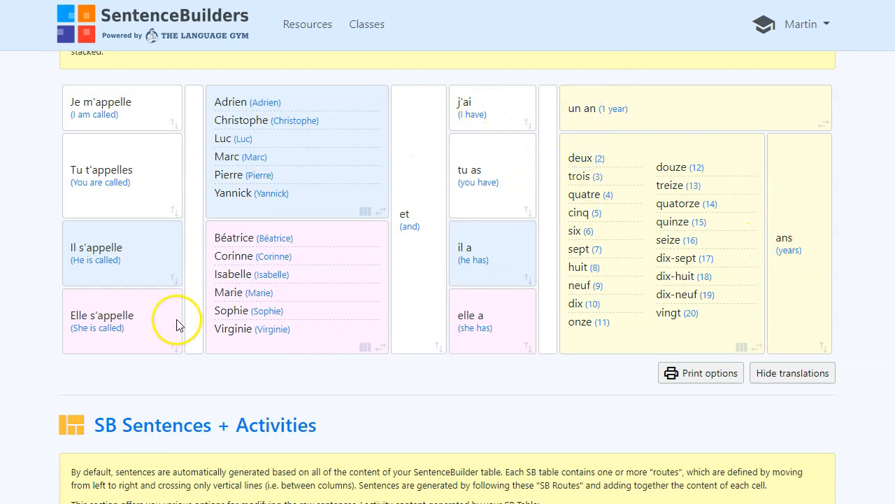
scroll(172, 316, down, 12)
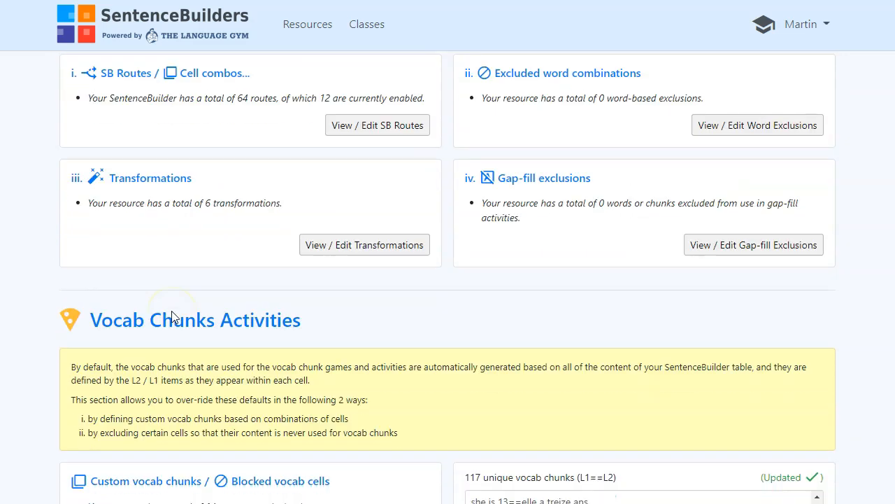
scroll(174, 316, down, 6)
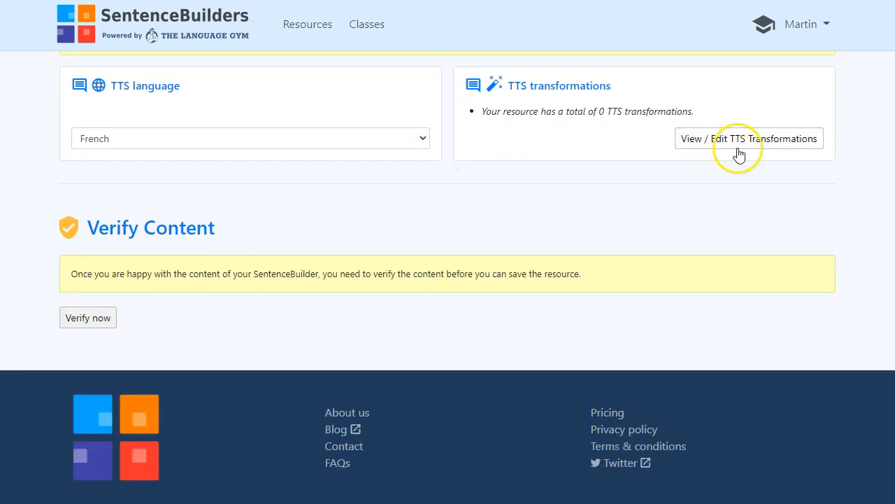
click(85, 317)
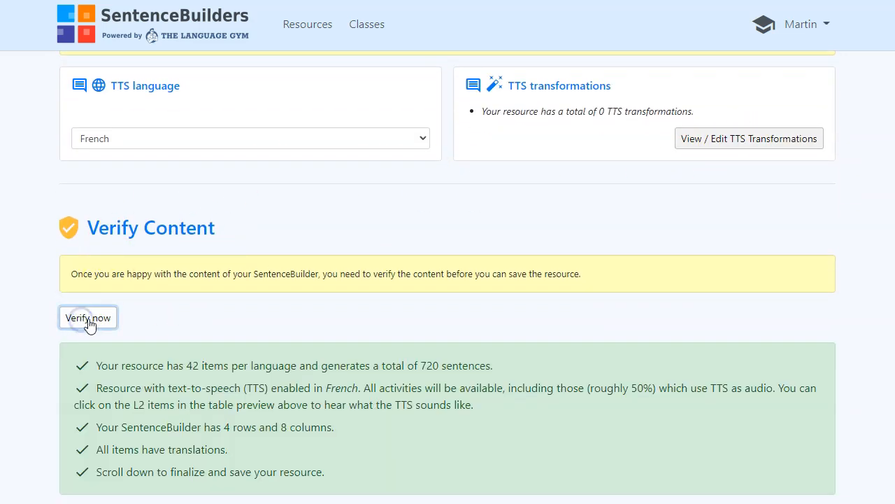
scroll(144, 320, down, 3)
scroll(210, 319, down, 2)
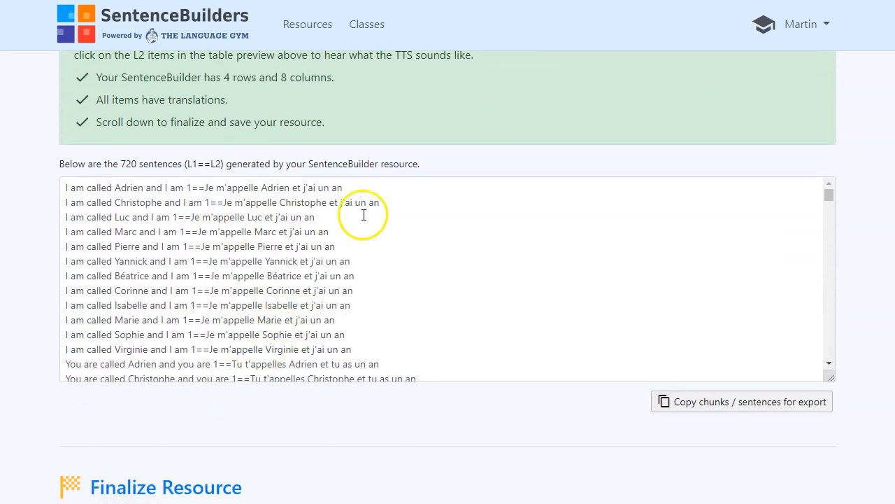
scroll(329, 238, down, 3)
scroll(240, 454, down, 5)
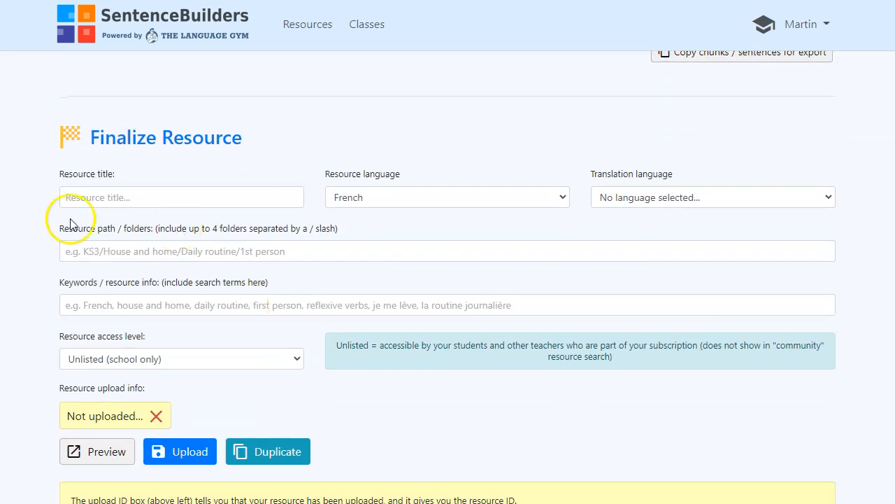